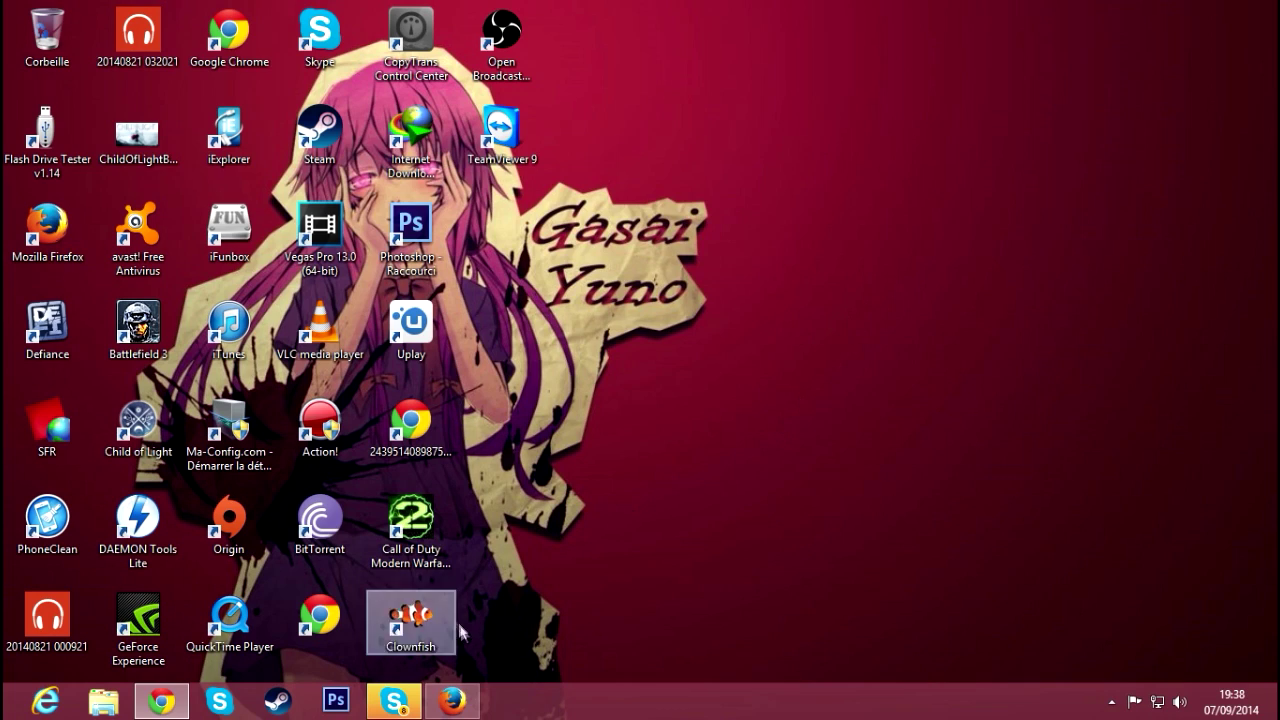
- Switch to Firefox and review the ChipEasy v1.5.6.6 EN download page on flashboot.ru
{"action": "left_click", "coordinate": [453, 700]}
{"action": "scroll", "coordinate": [486, 357], "scroll_direction": "down", "scroll_amount": 3}
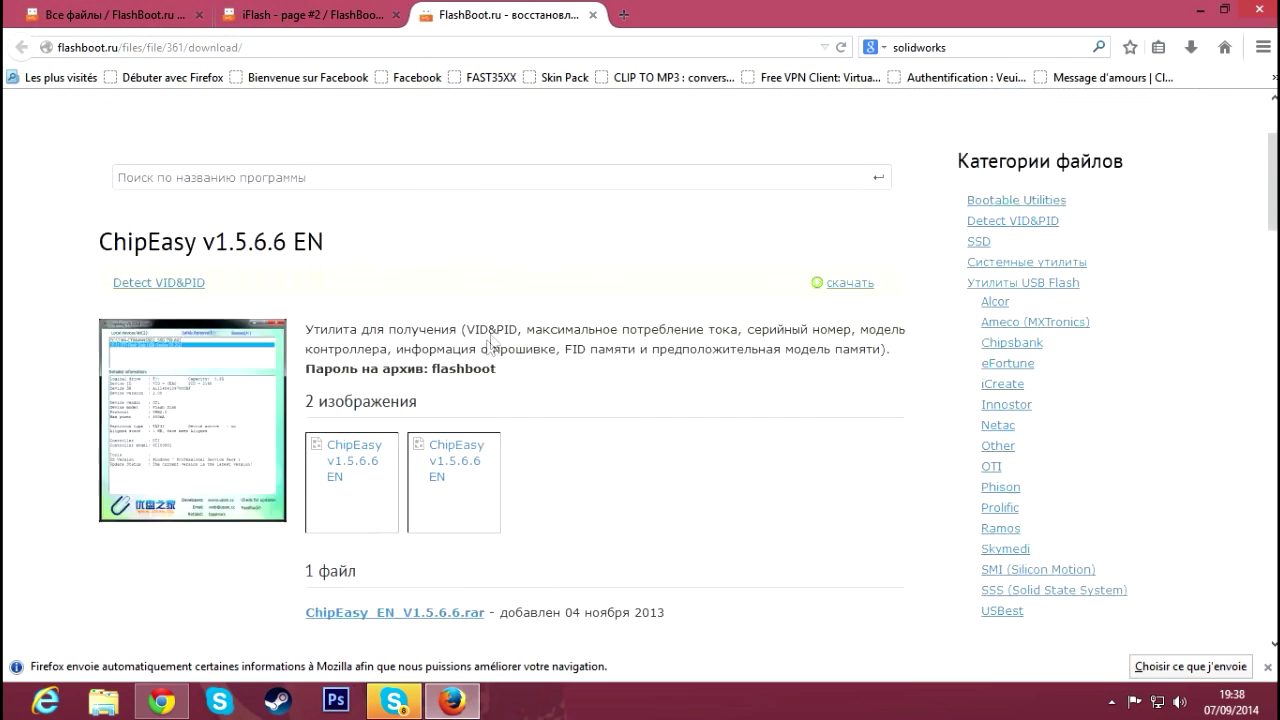
{"action": "scroll", "coordinate": [340, 295], "scroll_direction": "up", "scroll_amount": 2}
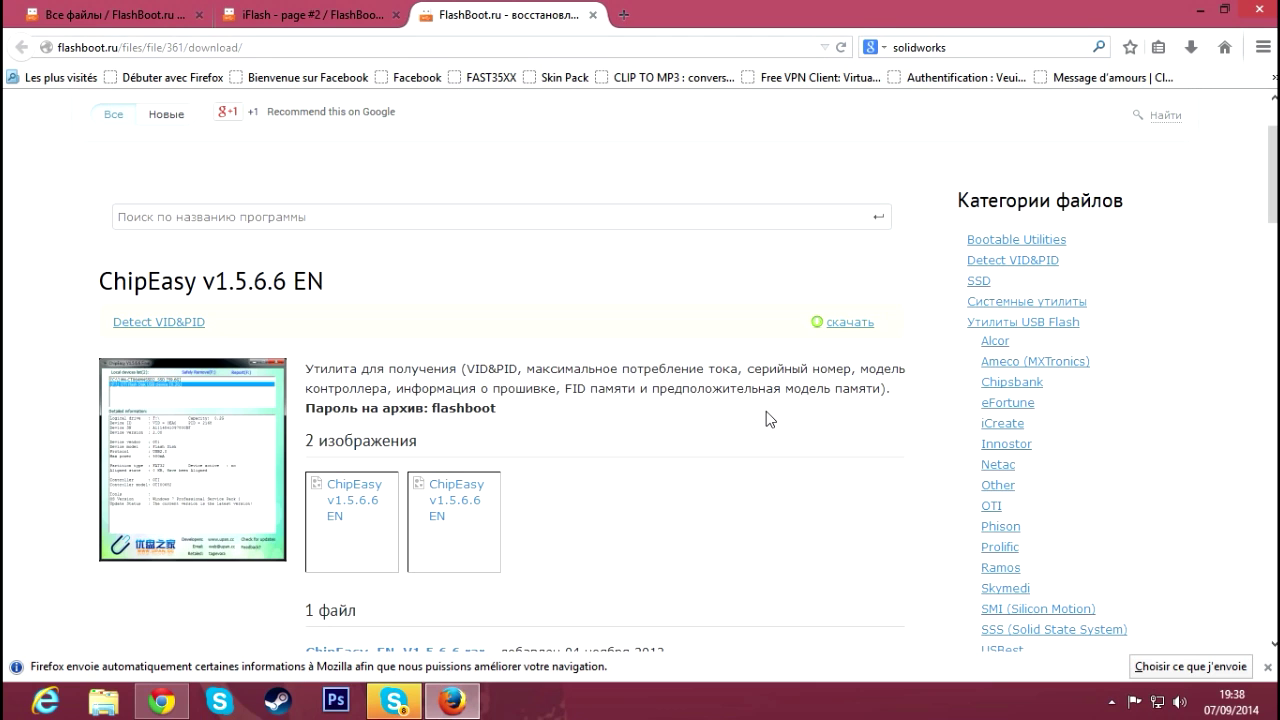
- Try to extract the ChipEasy_EN_V1.5.6.6 archive in the Downloads folder into a folder of the same name
{"action": "left_click", "coordinate": [104, 702]}
{"action": "left_click", "coordinate": [307, 253]}
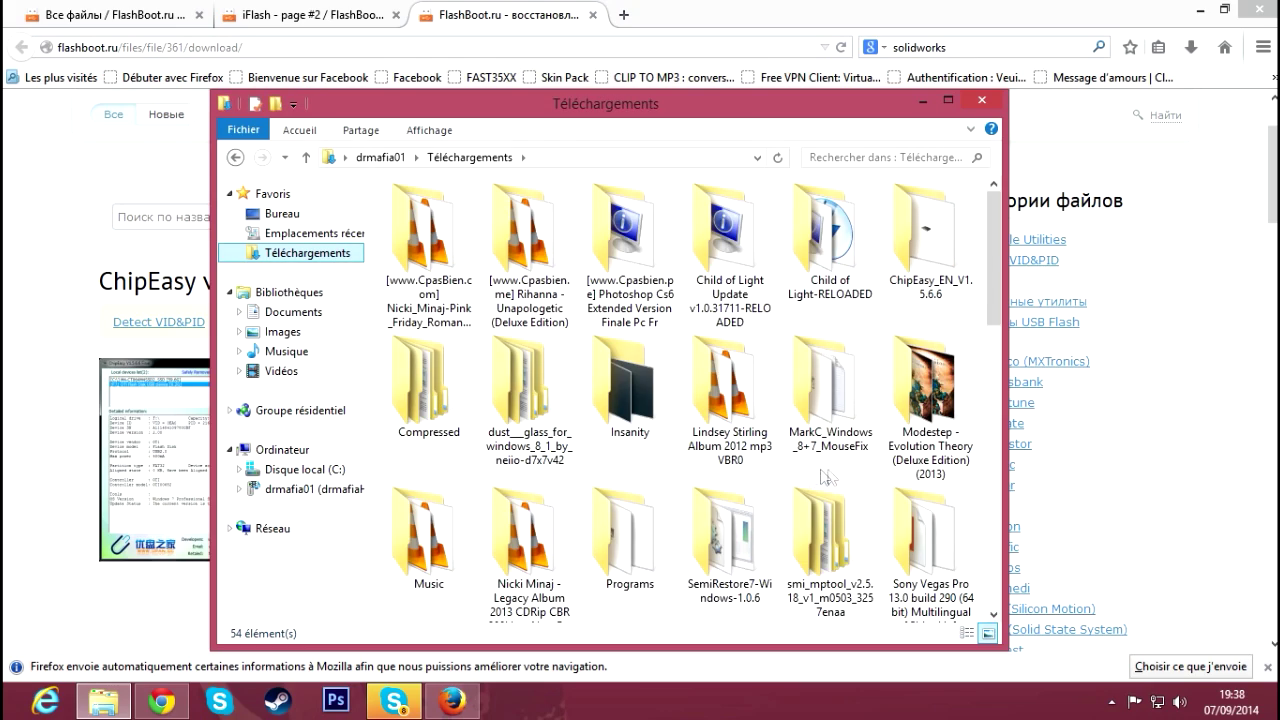
{"action": "left_click_drag", "start_coordinate": [991, 283], "coordinate": [963, 498]}
{"action": "scroll", "coordinate": [963, 498], "scroll_direction": "down", "scroll_amount": 3}
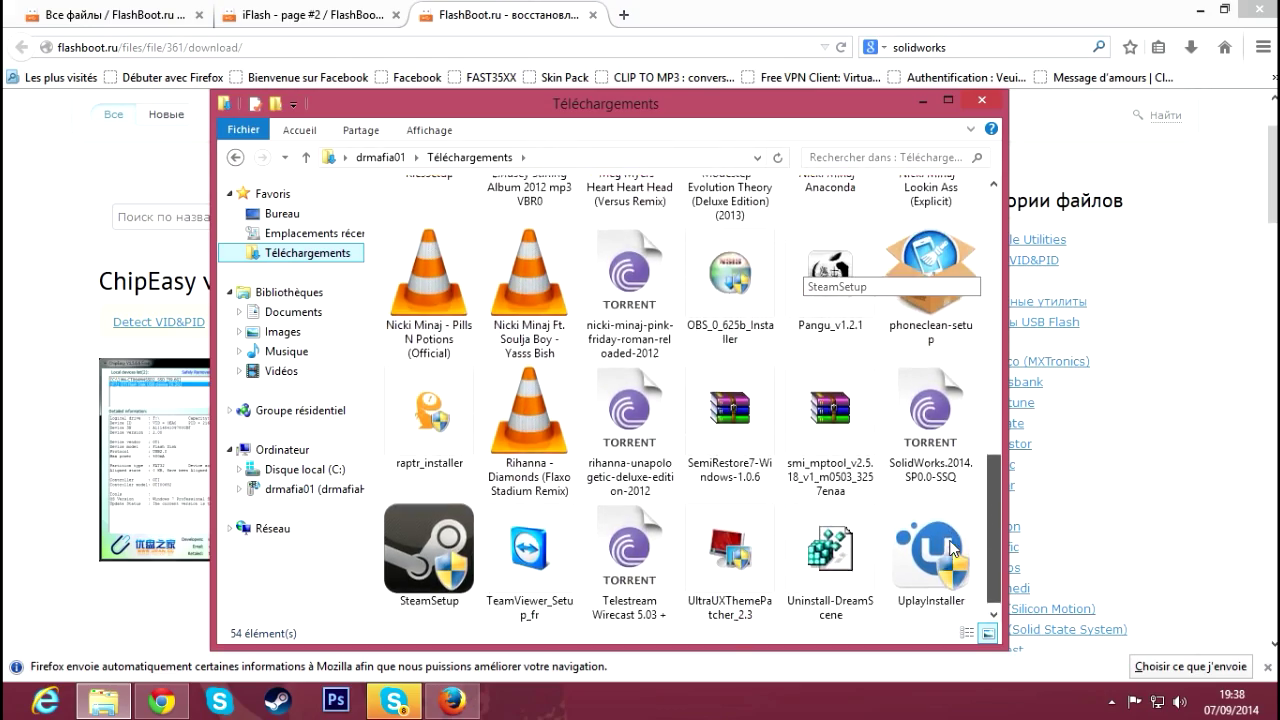
{"action": "left_click_drag", "start_coordinate": [984, 545], "coordinate": [975, 460]}
{"action": "scroll", "coordinate": [990, 510], "scroll_direction": "up", "scroll_amount": 5}
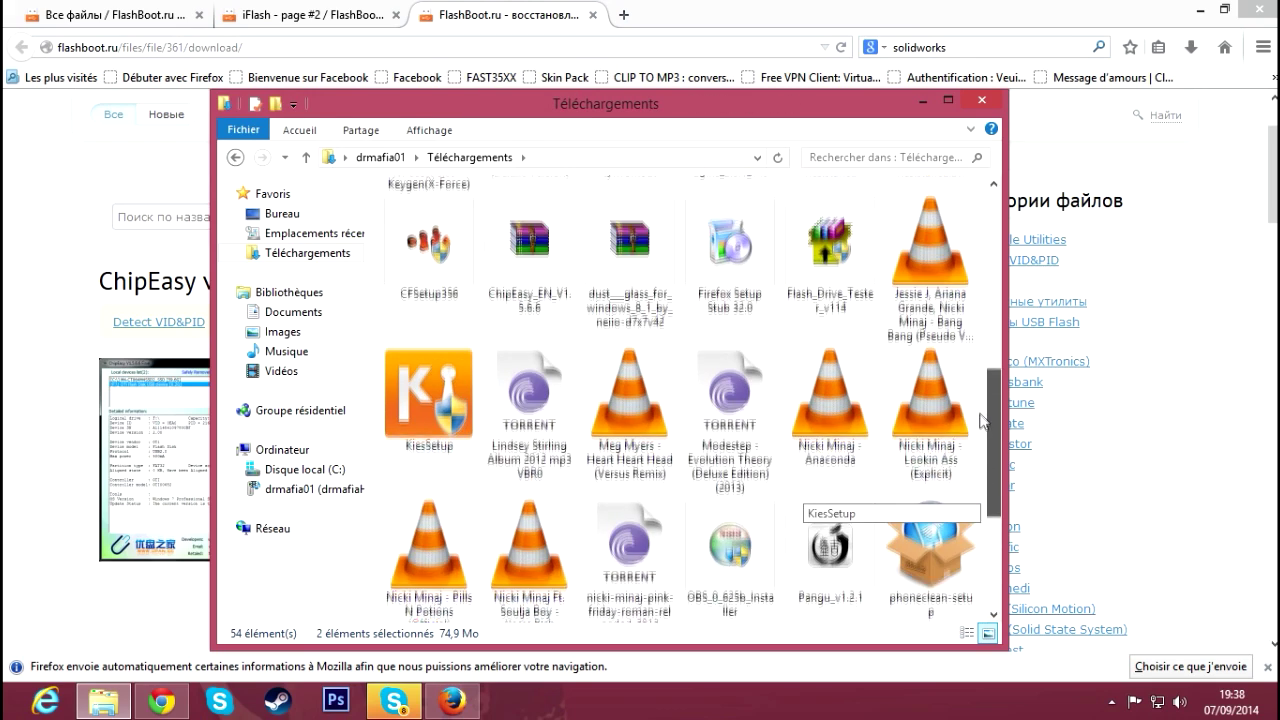
{"action": "left_click", "coordinate": [540, 315]}
{"action": "right_click", "coordinate": [525, 298]}
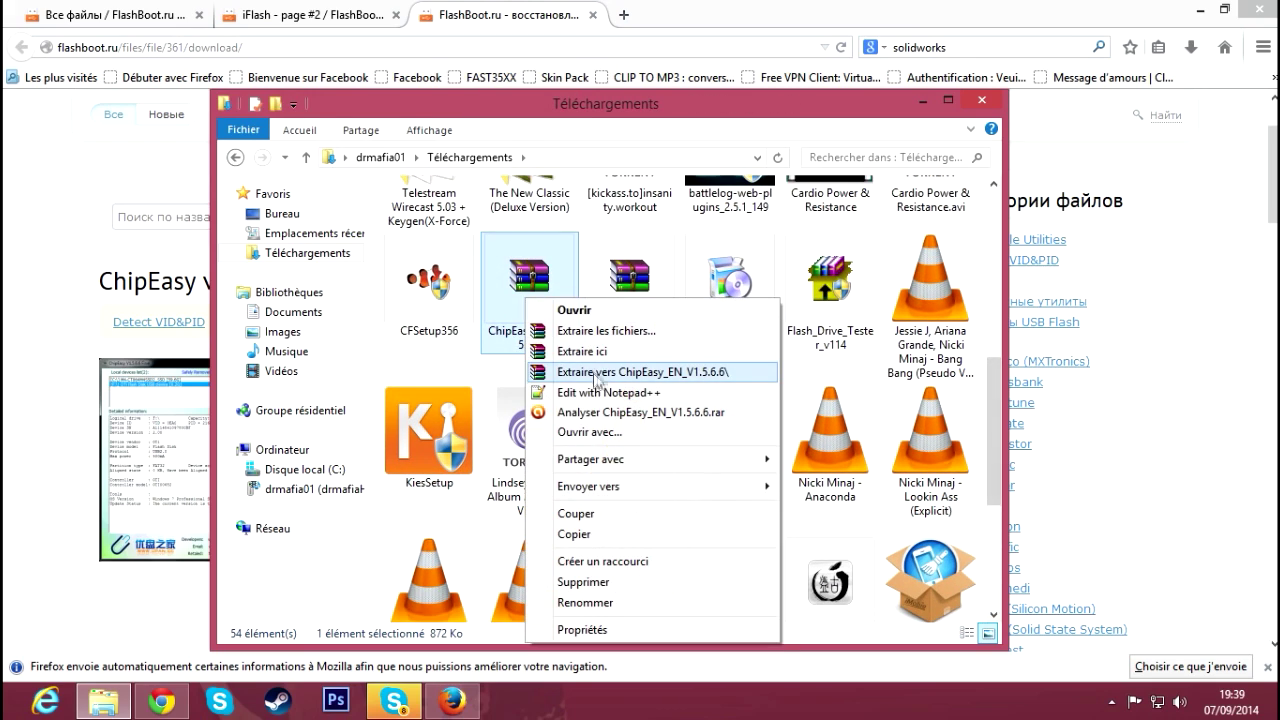
{"action": "left_click", "coordinate": [601, 376]}
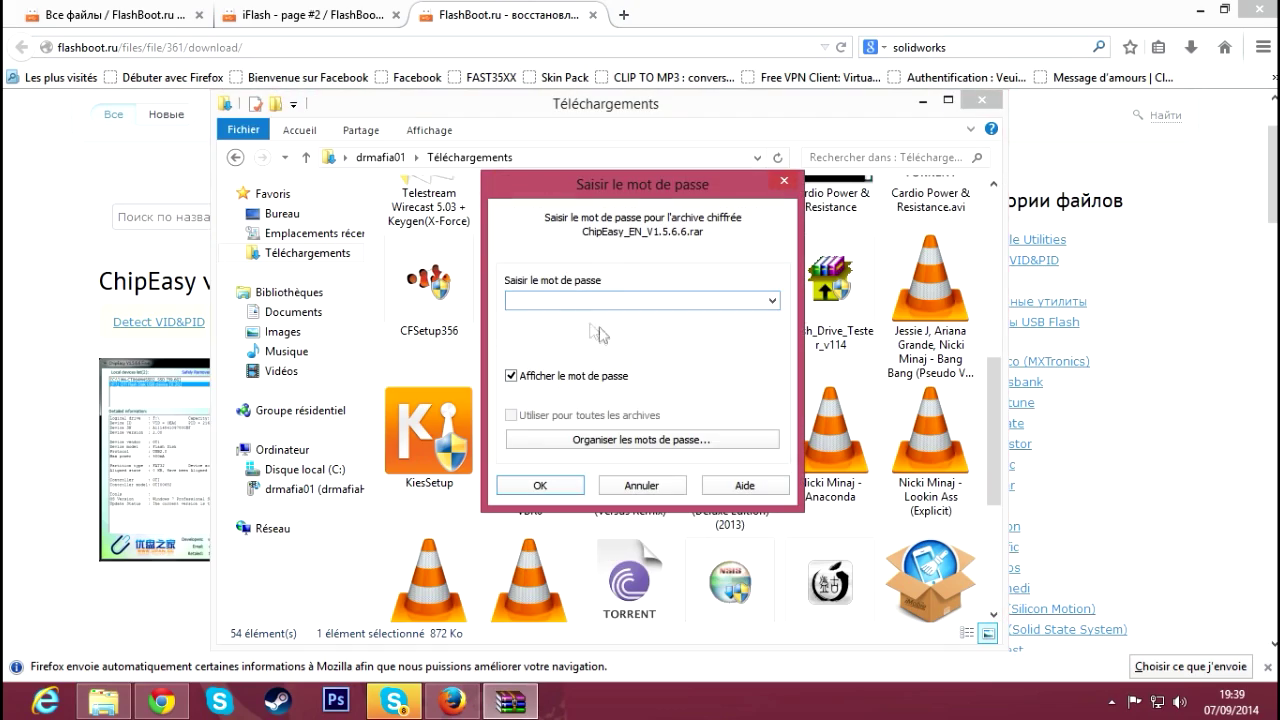
- Look up the archive password on the ChipEasy download page and cancel the extraction's password request
{"action": "left_click_drag", "start_coordinate": [644, 202], "coordinate": [518, 217]}
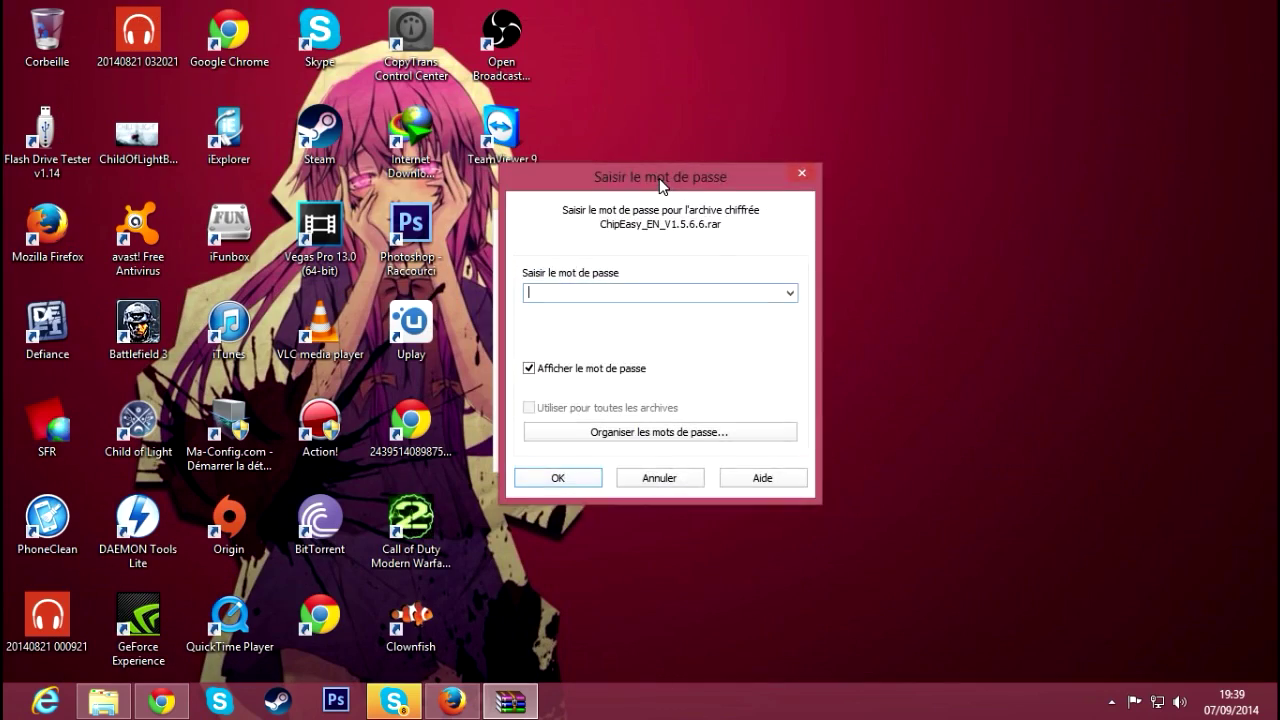
{"action": "left_click_drag", "start_coordinate": [660, 183], "coordinate": [662, 205]}
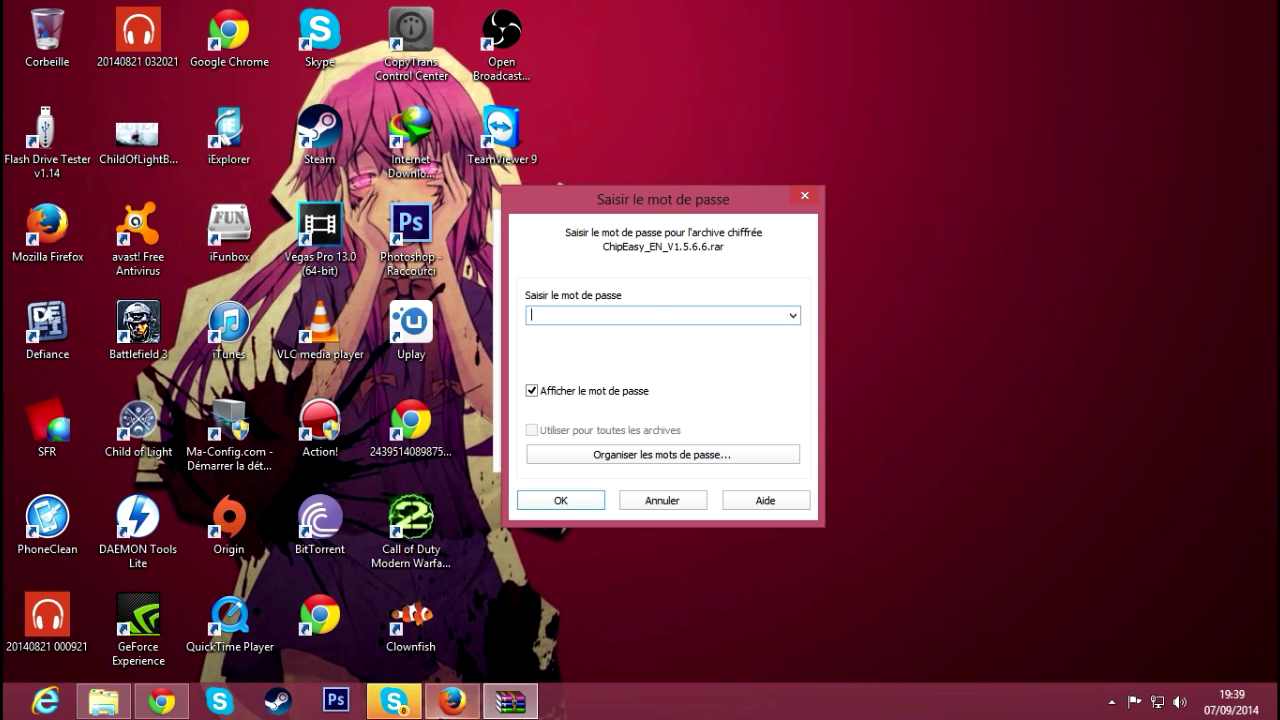
{"action": "left_click", "coordinate": [455, 705]}
{"action": "left_click_drag", "start_coordinate": [428, 408], "coordinate": [541, 414]}
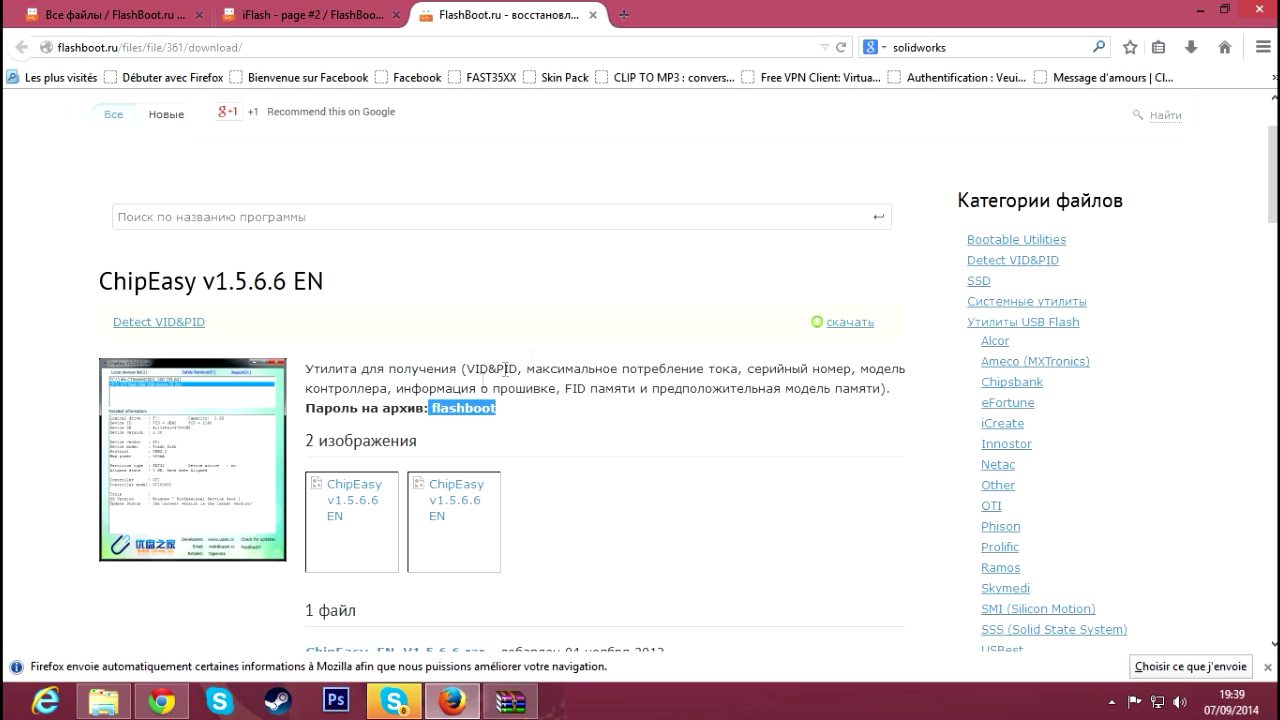
{"action": "left_click", "coordinate": [1200, 8]}
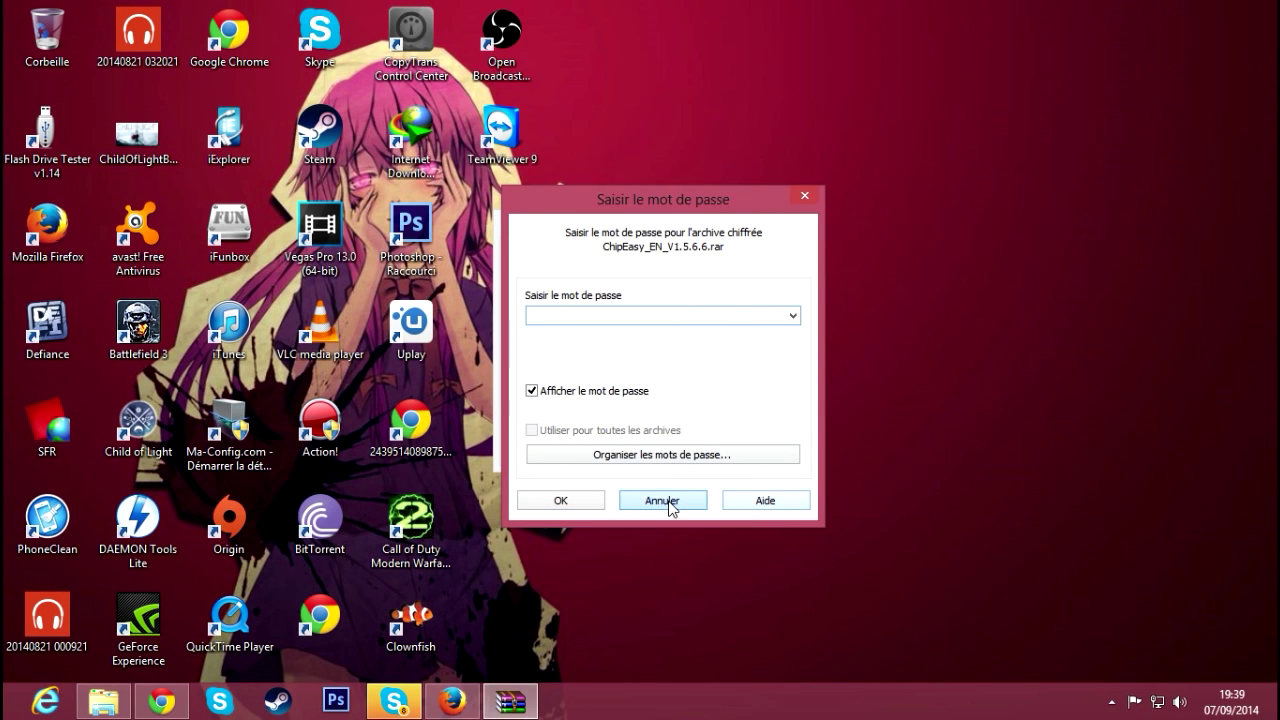
{"action": "left_click", "coordinate": [665, 505]}
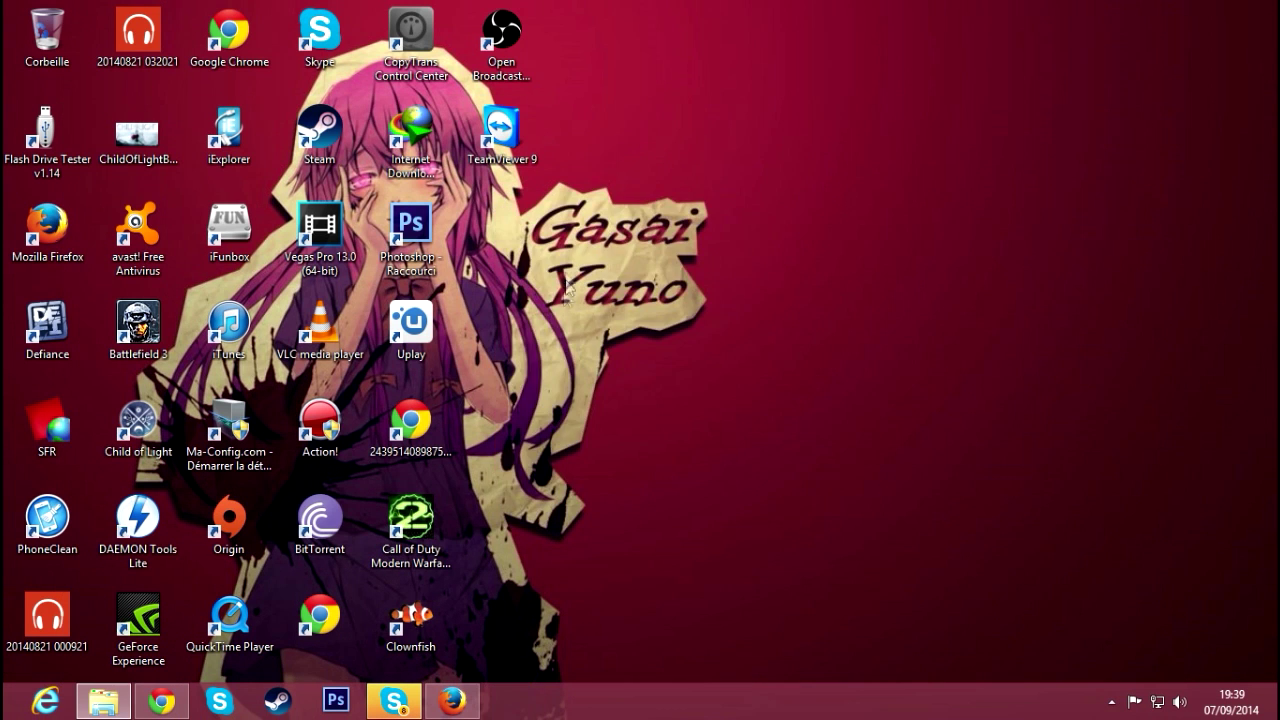
- Open the compatibility properties of the ChipEasy_EN_V1.5.6.6 application in its extracted Downloads folder
{"action": "left_click", "coordinate": [118, 694]}
{"action": "scroll", "coordinate": [640, 341], "scroll_direction": "up", "scroll_amount": 2}
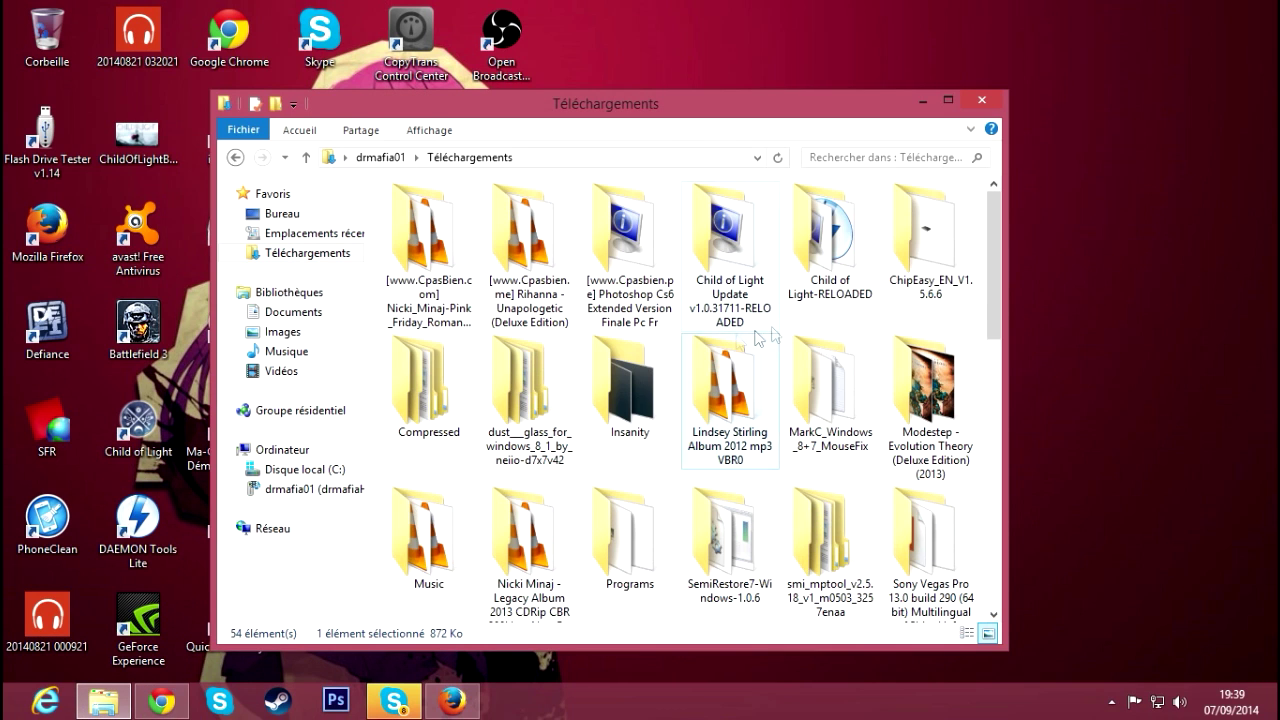
{"action": "double_click", "coordinate": [945, 263]}
{"action": "right_click", "coordinate": [438, 224]}
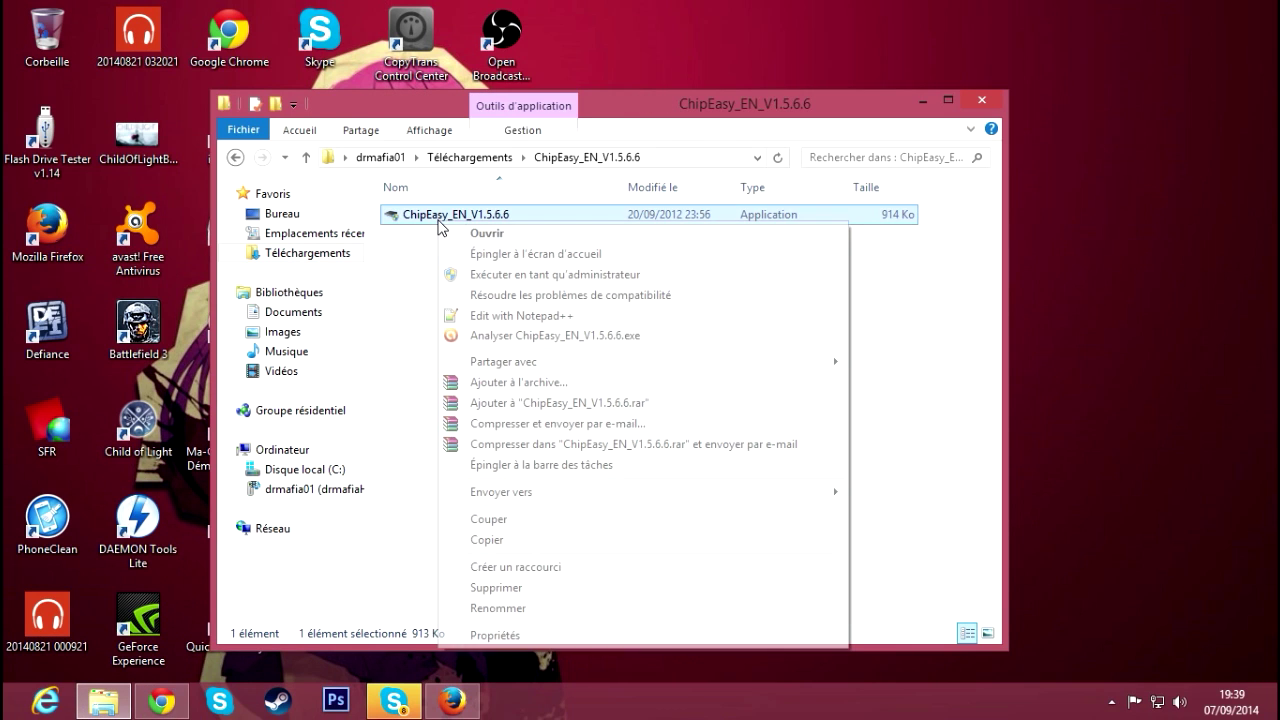
{"action": "left_click", "coordinate": [516, 634]}
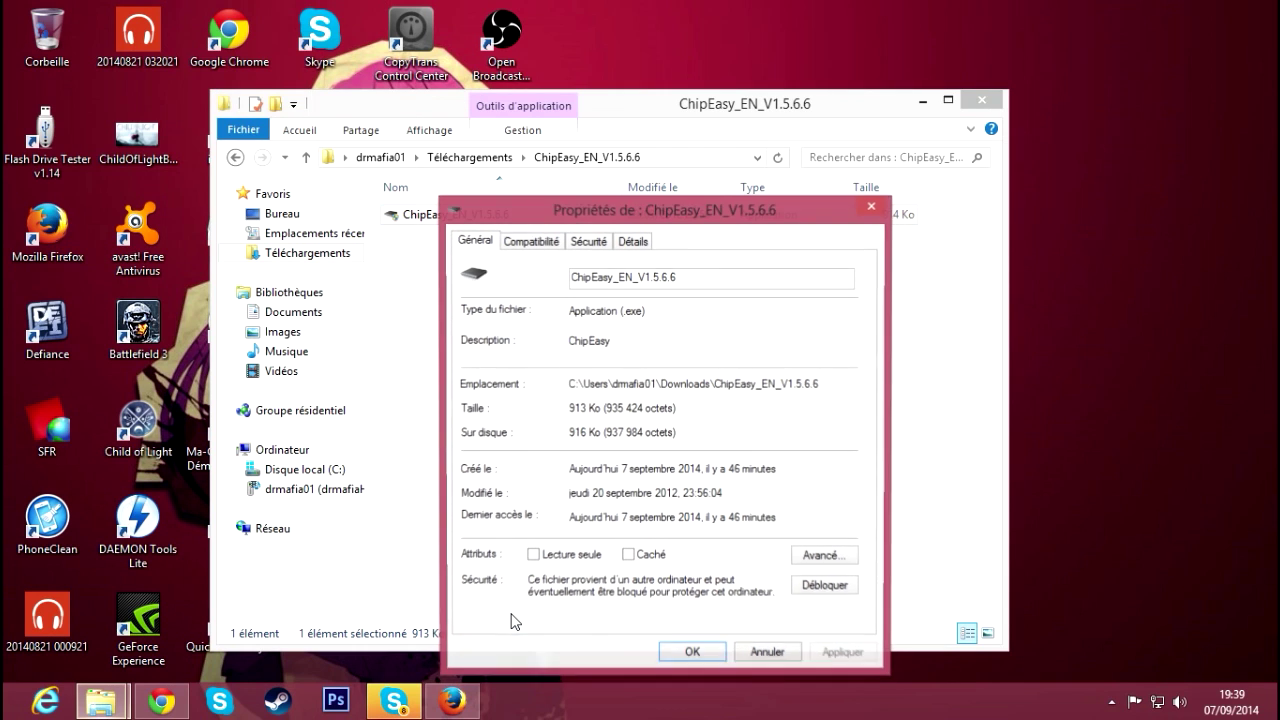
{"action": "left_click", "coordinate": [524, 243]}
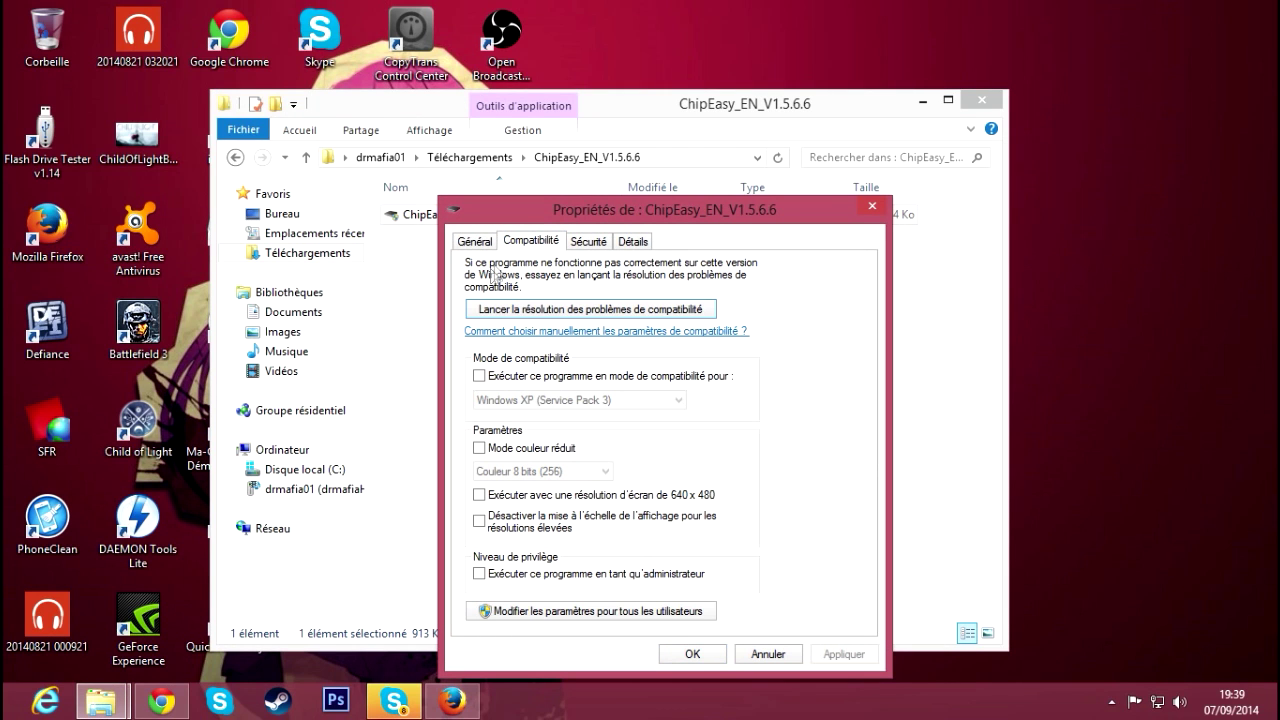
- Set the ChipEasy application to run in Windows 7 compatibility mode and as administrator, and accept the properties
{"action": "left_click", "coordinate": [525, 380]}
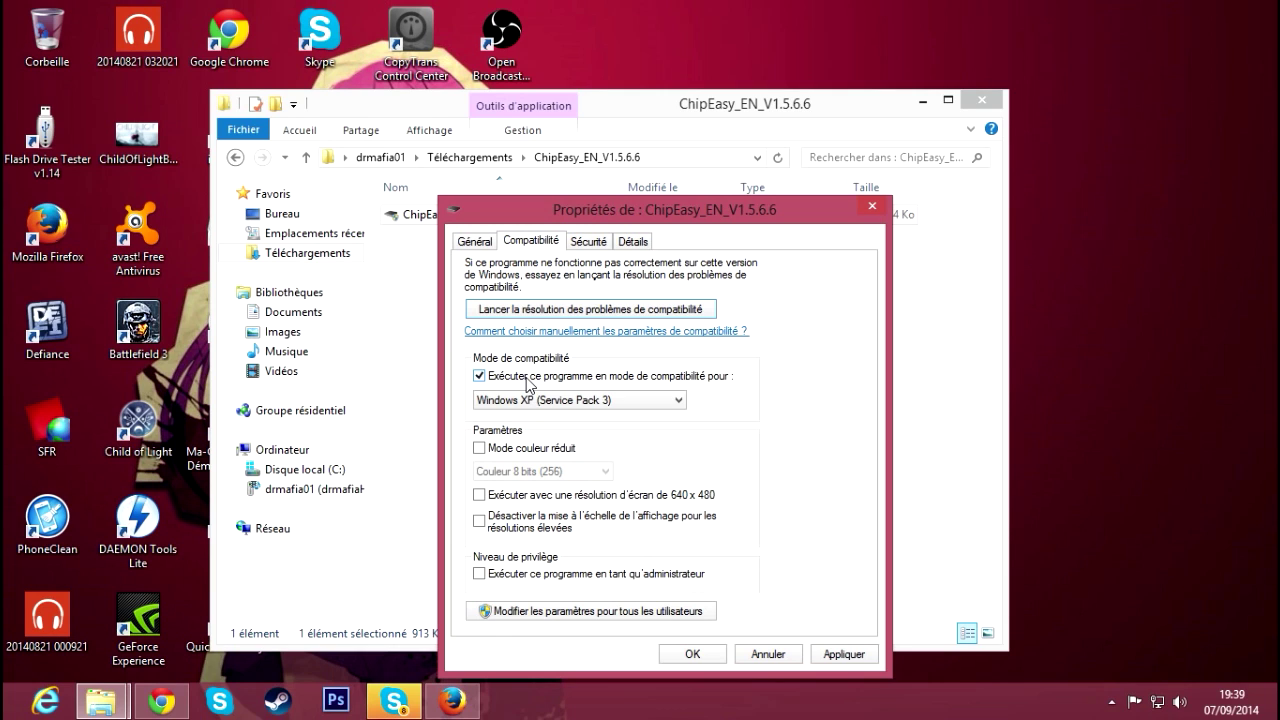
{"action": "left_click", "coordinate": [535, 400]}
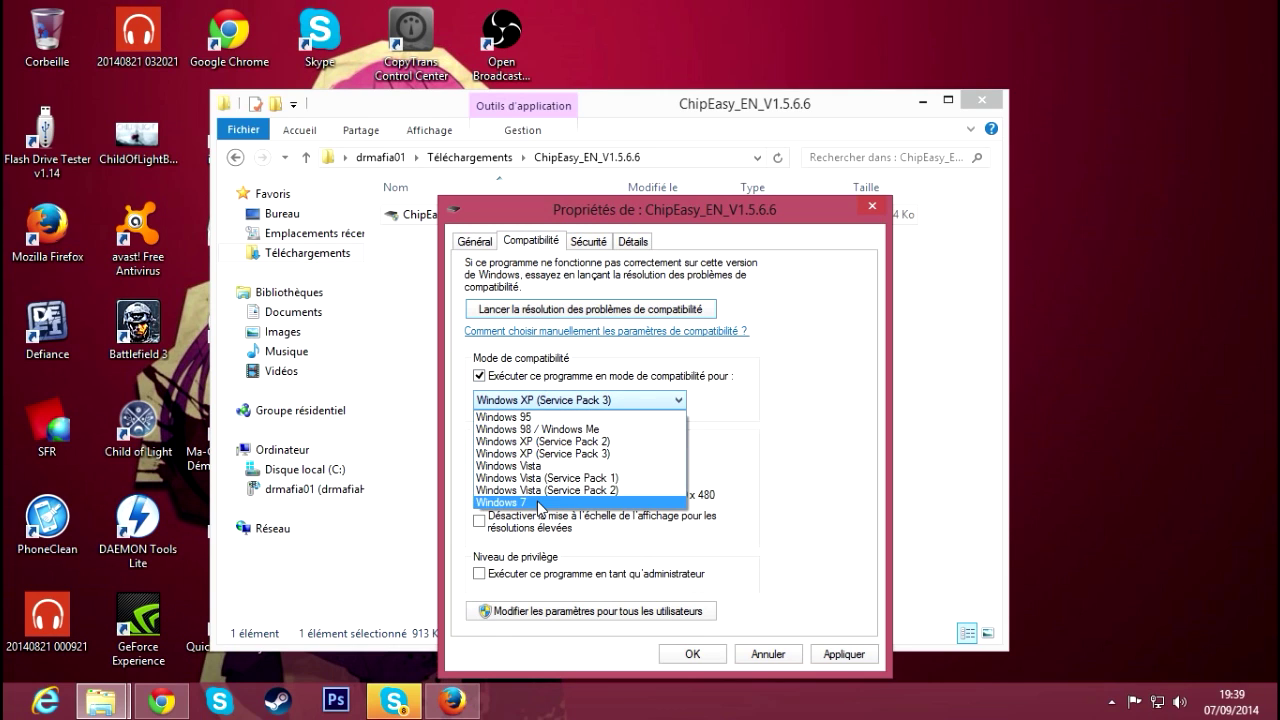
{"action": "left_click", "coordinate": [540, 506]}
{"action": "left_click", "coordinate": [567, 401]}
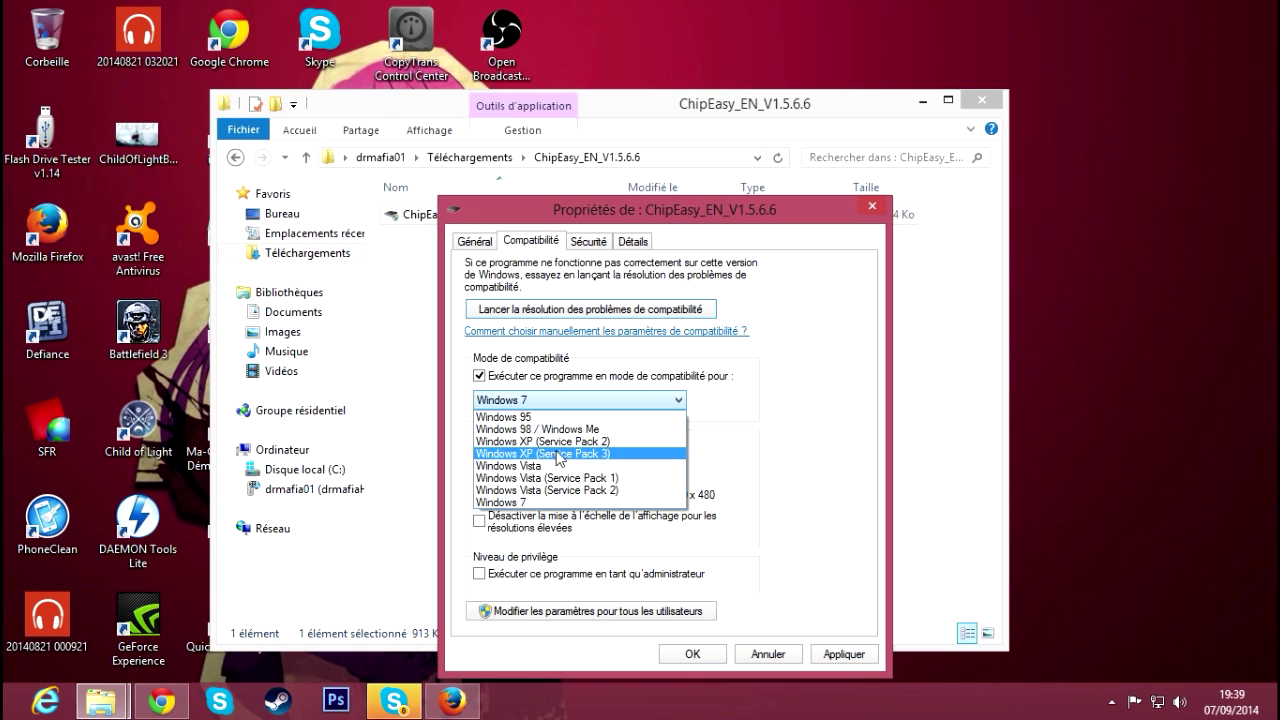
{"action": "left_click", "coordinate": [540, 503]}
{"action": "left_click", "coordinate": [480, 575]}
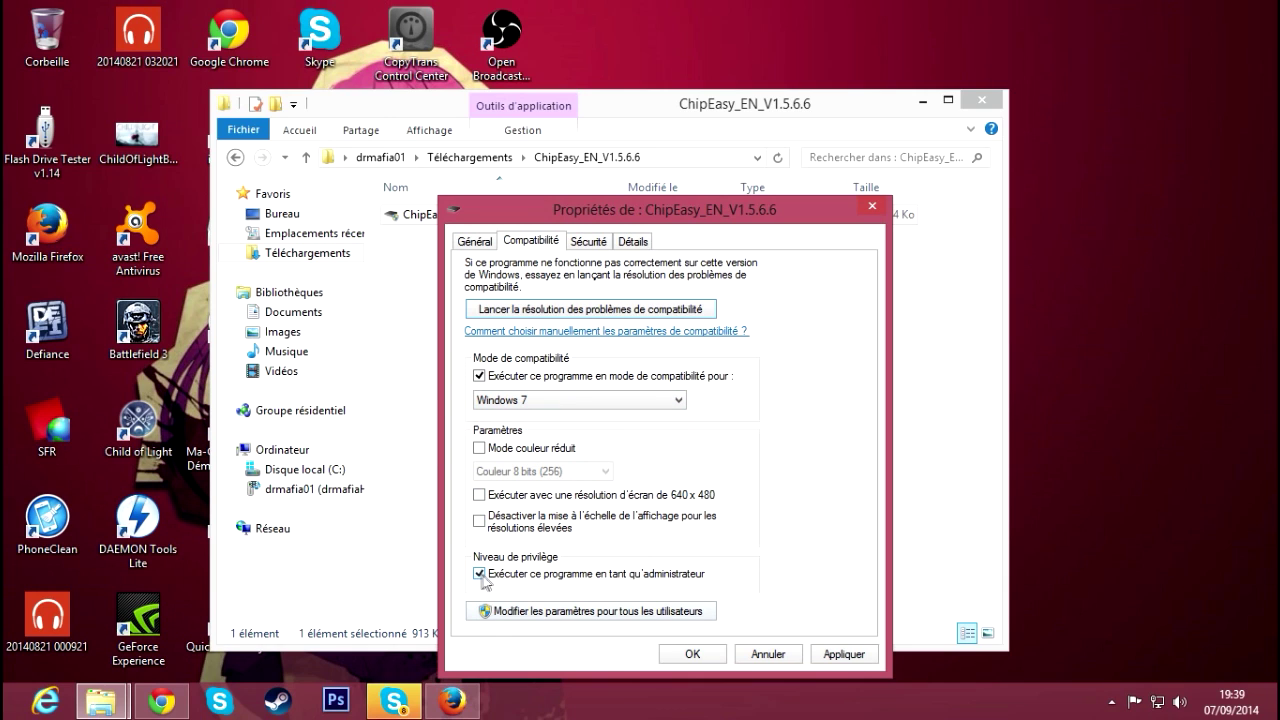
{"action": "left_click", "coordinate": [690, 655]}
- Launch ChipEasy_EN_V1.5.6.6 and move its window aside while a USB drive is plugged in
{"action": "left_click", "coordinate": [463, 225]}
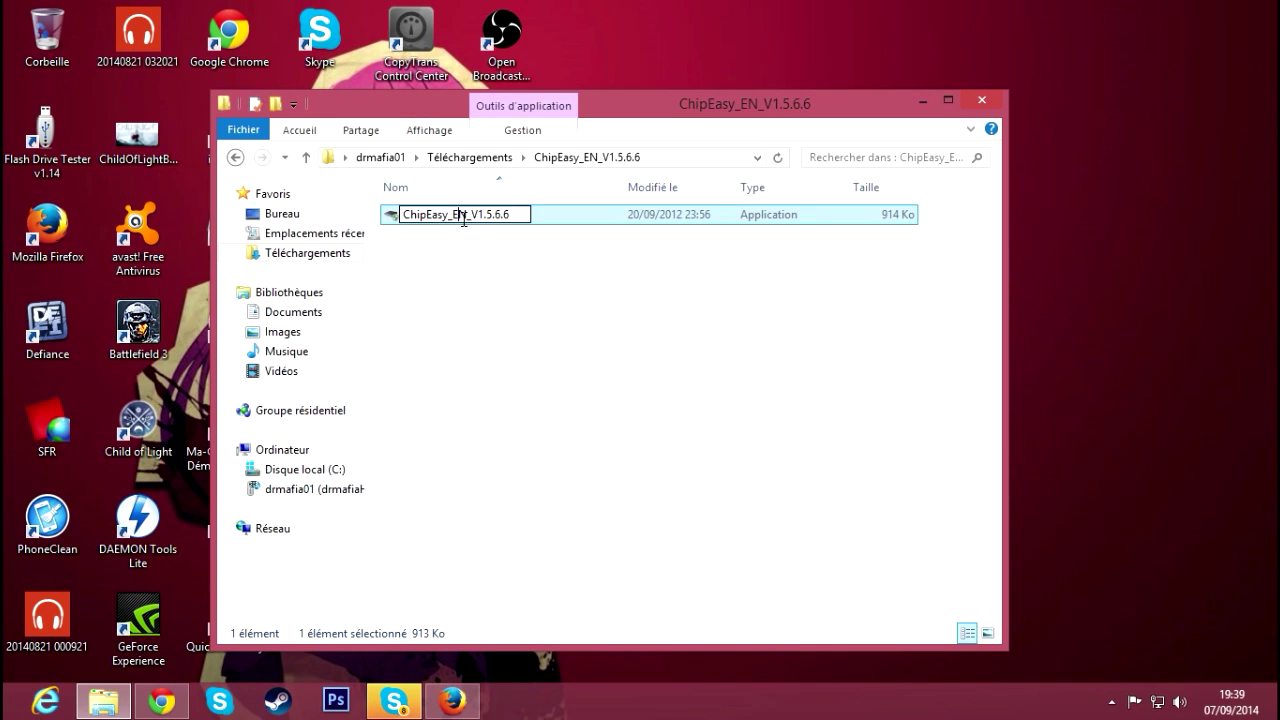
{"action": "double_click", "coordinate": [537, 216]}
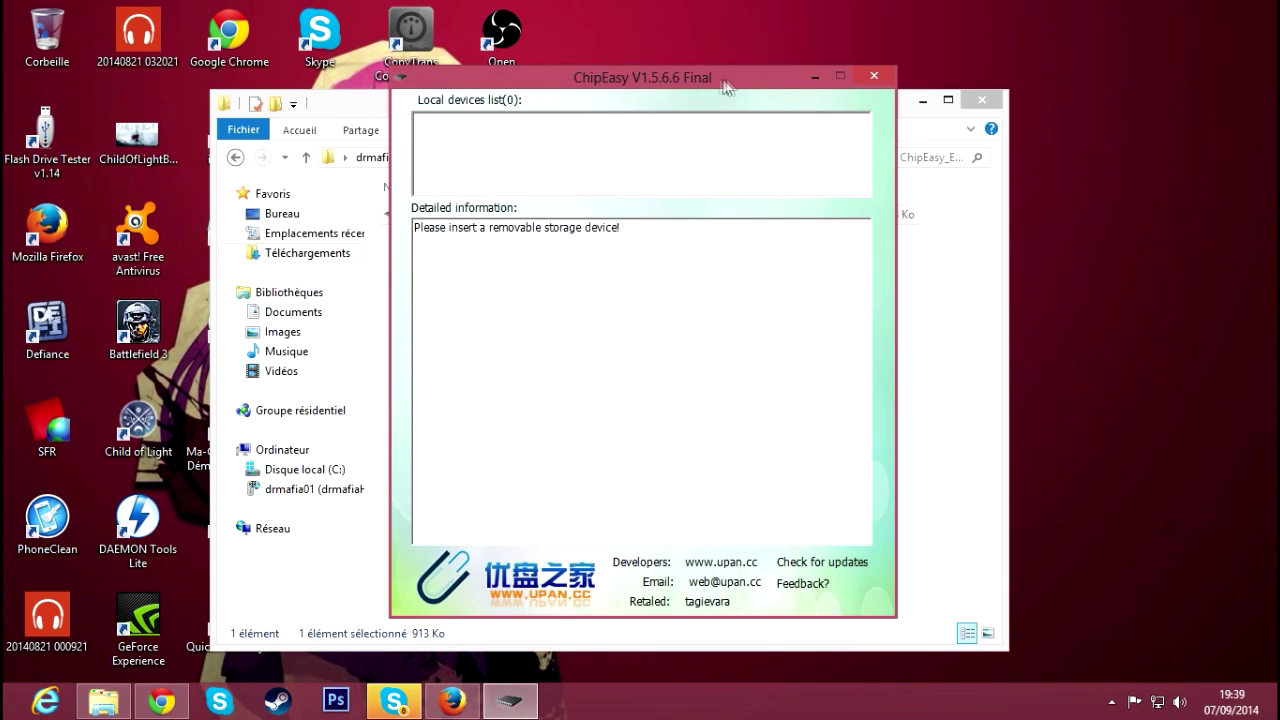
{"action": "left_click_drag", "start_coordinate": [710, 81], "coordinate": [601, 79]}
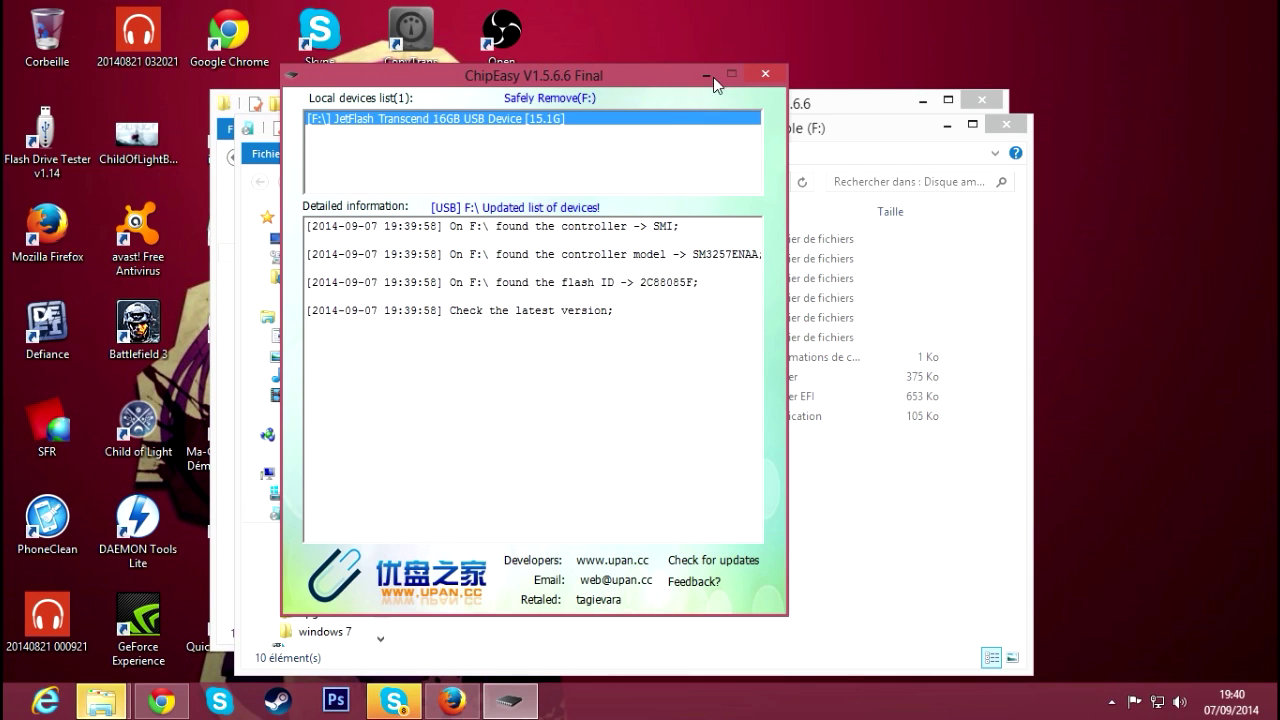
- Check the removable disk F:'s contents and storage space in File Explorer, and close that window
{"action": "left_click", "coordinate": [870, 143]}
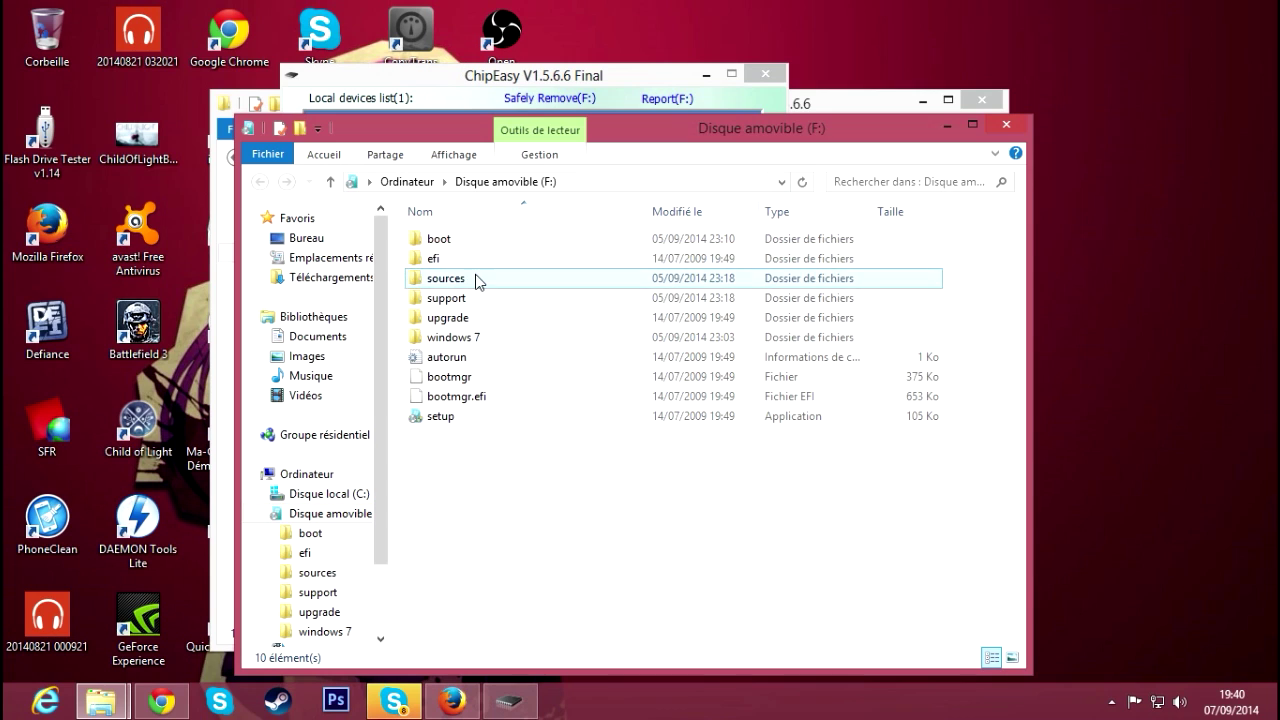
{"action": "left_click_drag", "start_coordinate": [477, 526], "coordinate": [505, 225]}
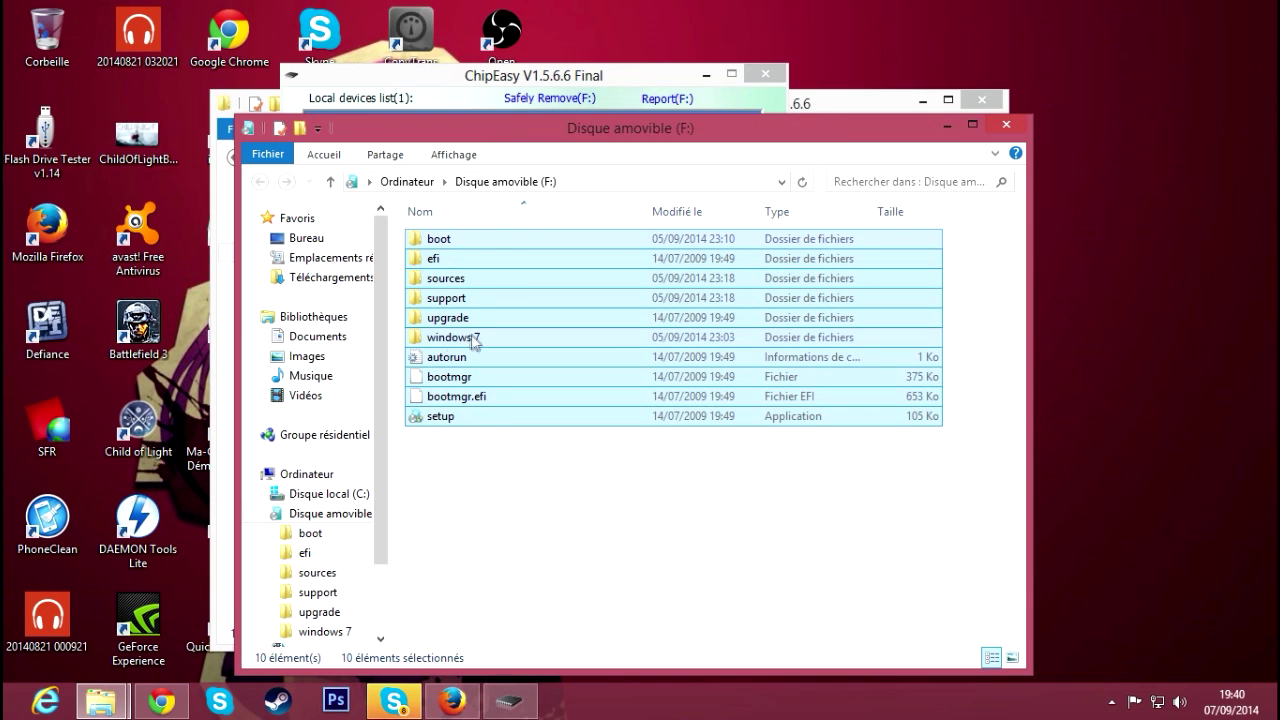
{"action": "left_click", "coordinate": [331, 482]}
{"action": "left_click", "coordinate": [590, 400]}
{"action": "double_click", "coordinate": [590, 400]}
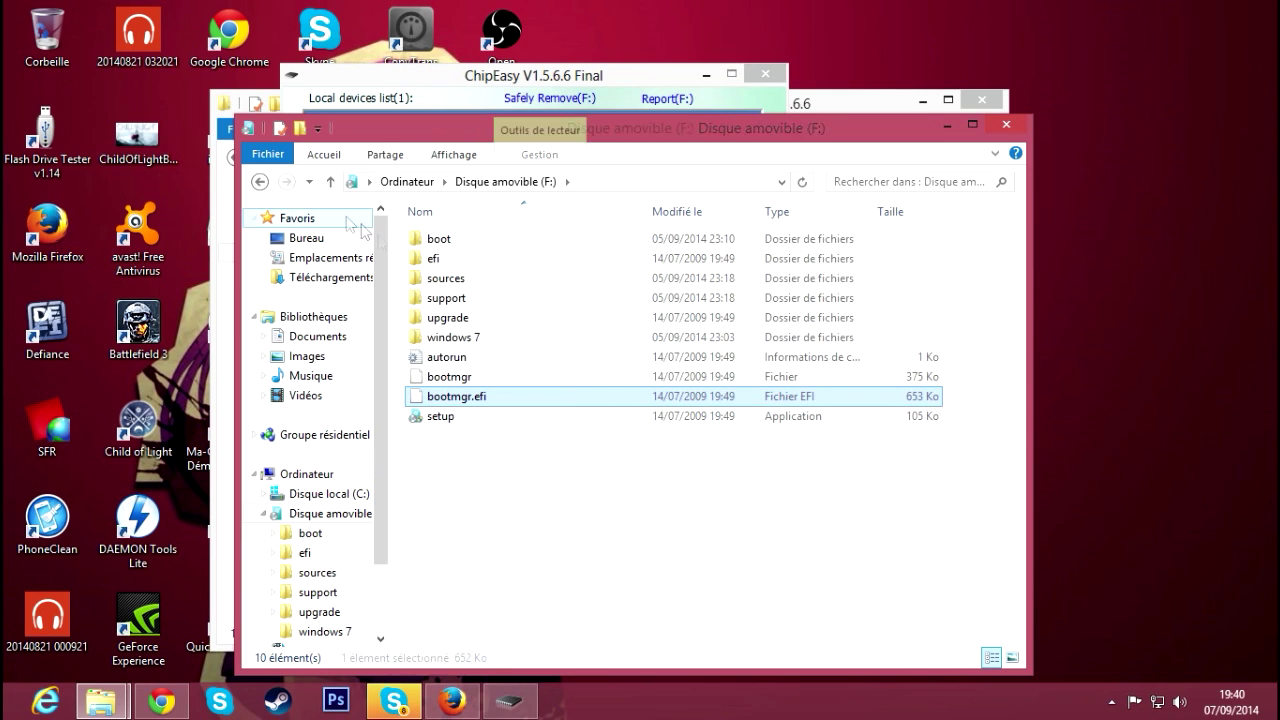
{"action": "left_click", "coordinate": [259, 181]}
{"action": "mouse_move", "coordinate": [622, 390]}
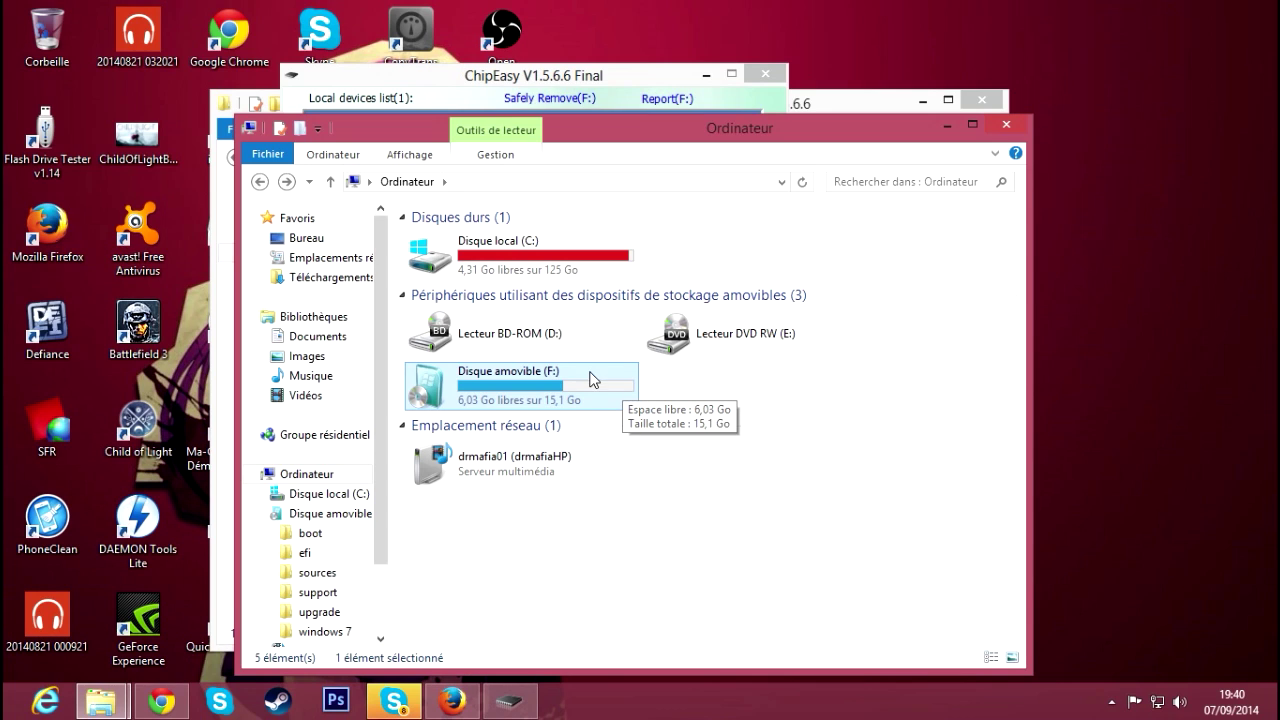
{"action": "left_click", "coordinate": [1006, 124]}
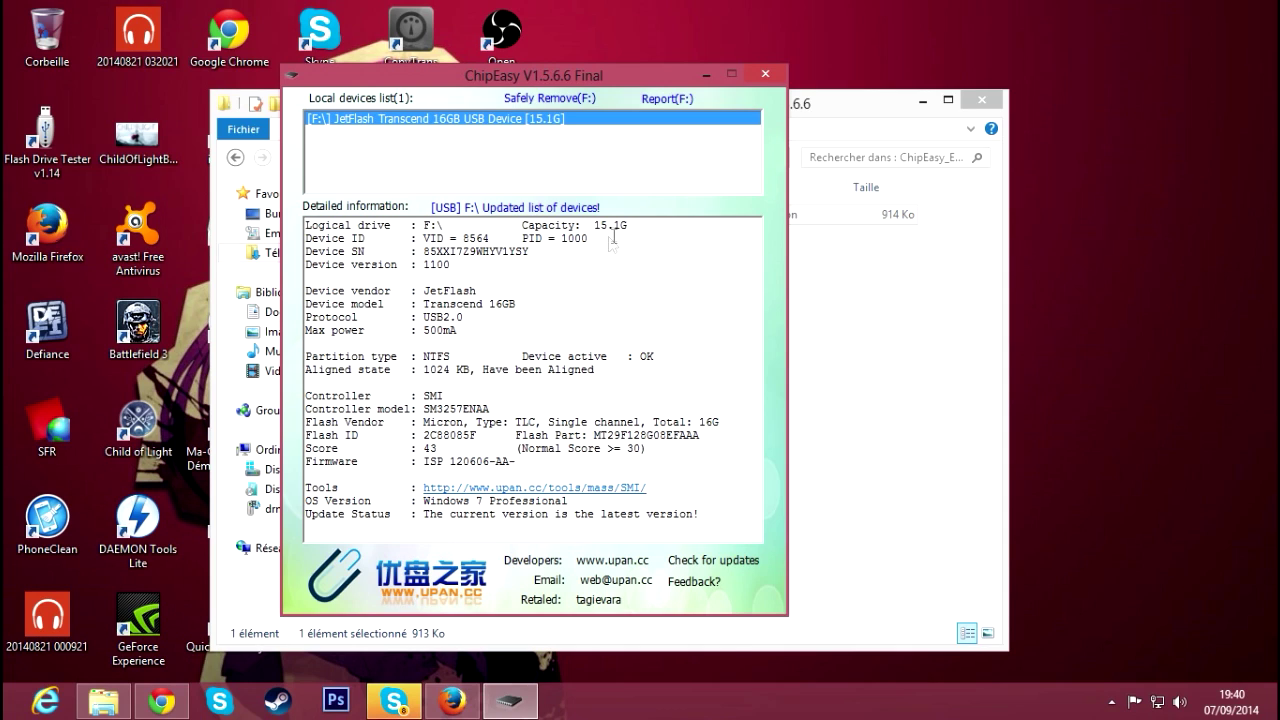
- Examine the USB drive's VID and PID in ChipEasy's detailed information, and close the remaining Explorer window
{"action": "left_click_drag", "start_coordinate": [424, 241], "coordinate": [548, 237]}
{"action": "left_click_drag", "start_coordinate": [418, 264], "coordinate": [452, 264]}
{"action": "left_click_drag", "start_coordinate": [649, 74], "coordinate": [1028, 64]}
{"action": "left_click", "coordinate": [459, 322]}
{"action": "left_click", "coordinate": [459, 322]}
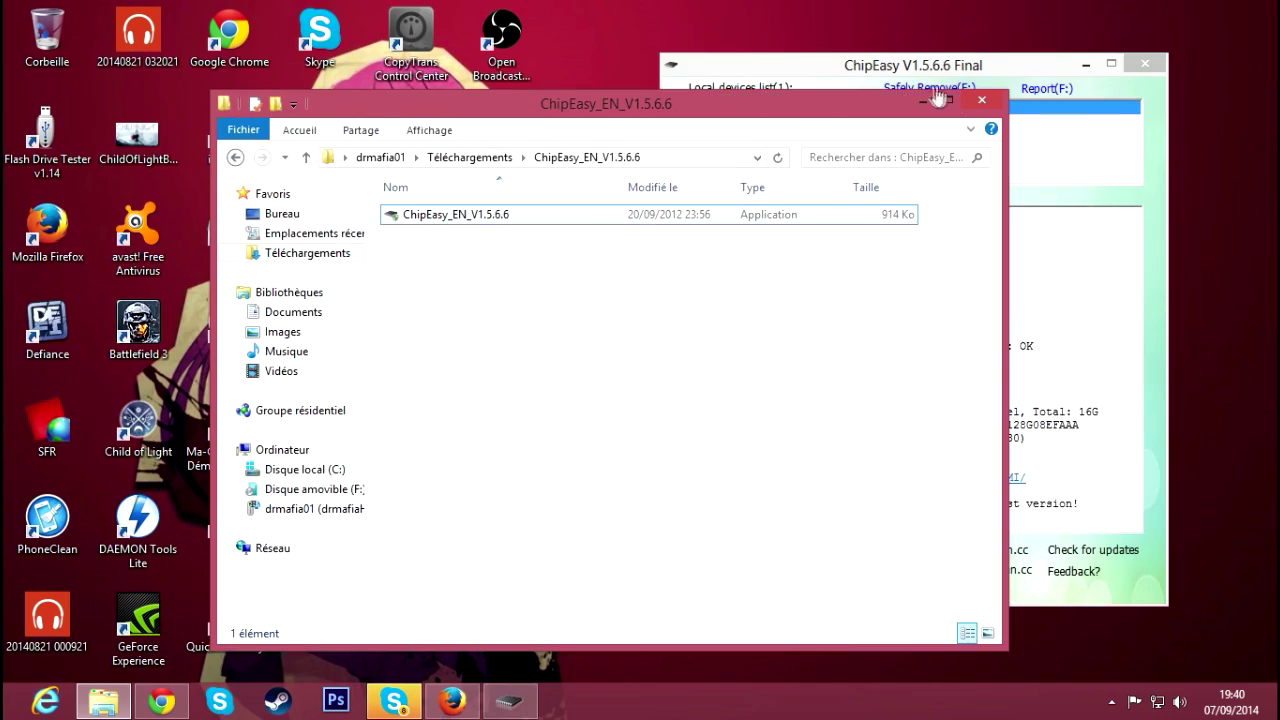
{"action": "left_click", "coordinate": [975, 104]}
{"action": "left_click_drag", "start_coordinate": [804, 228], "coordinate": [892, 228]}
{"action": "left_click_drag", "start_coordinate": [906, 228], "coordinate": [972, 228]}
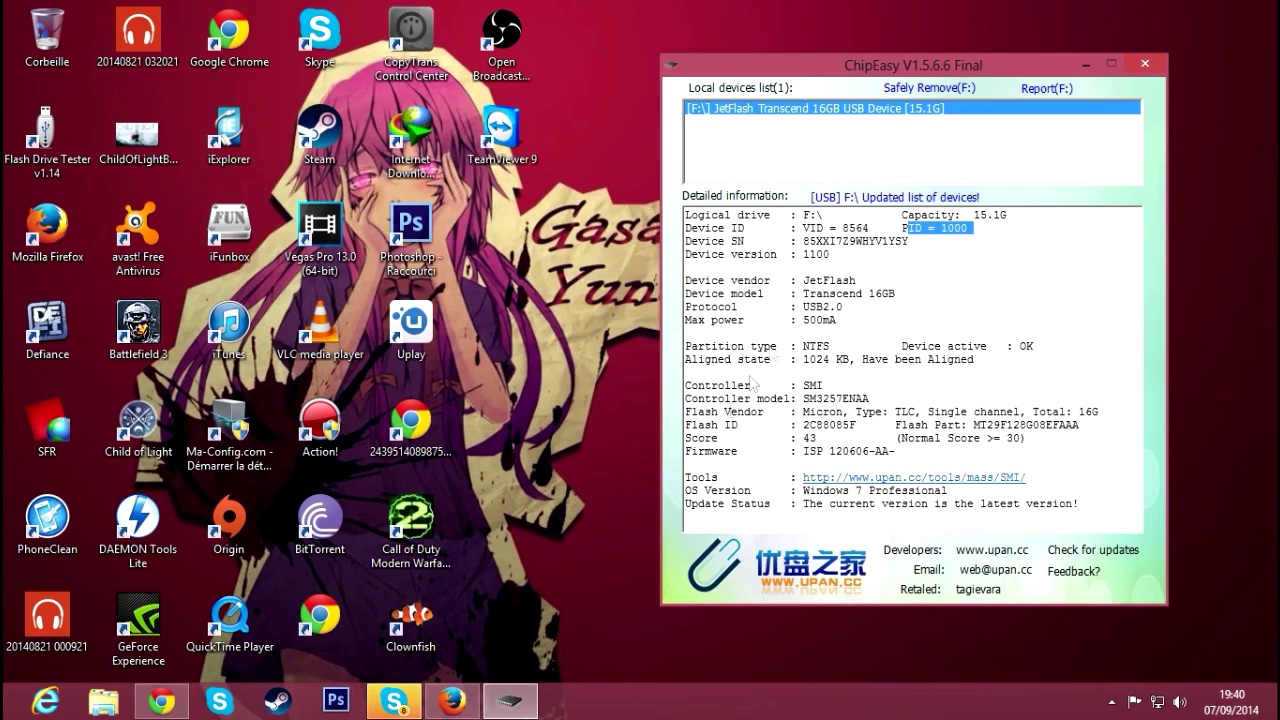
- Switch to Firefox and examine the flash drive identification table on the iFlash page
{"action": "left_click", "coordinate": [453, 701]}
{"action": "left_click", "coordinate": [330, 14]}
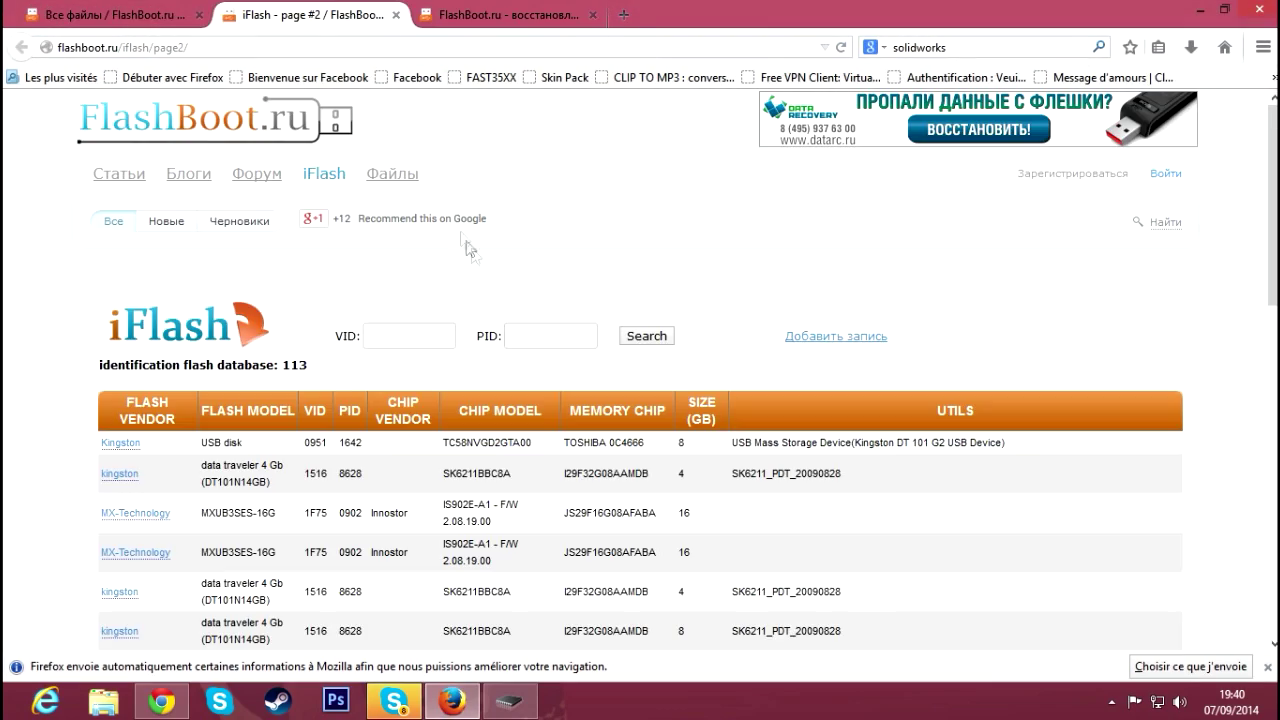
{"action": "scroll", "coordinate": [400, 280], "scroll_direction": "down", "scroll_amount": 5}
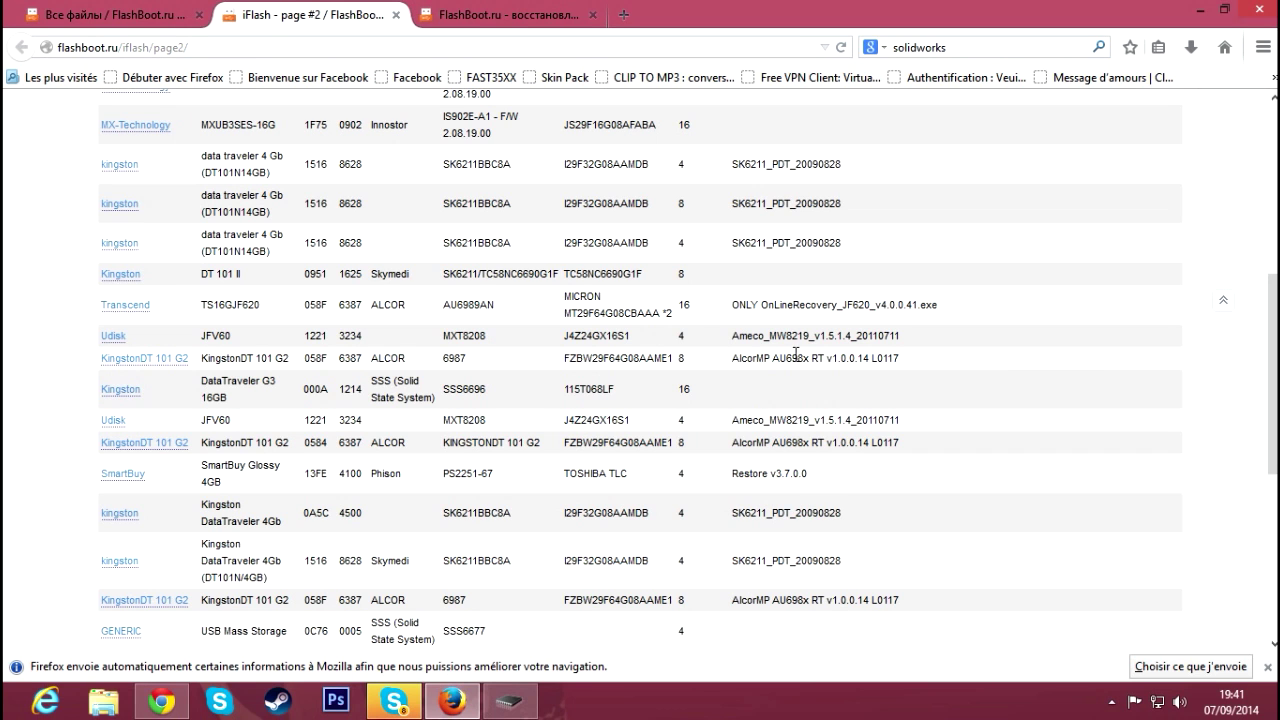
{"action": "scroll", "coordinate": [792, 351], "scroll_direction": "up", "scroll_amount": 5}
- Copy the drive's VID, 8564, from ChipEasy into the VID search field of the iFlash database
{"action": "left_click", "coordinate": [404, 228]}
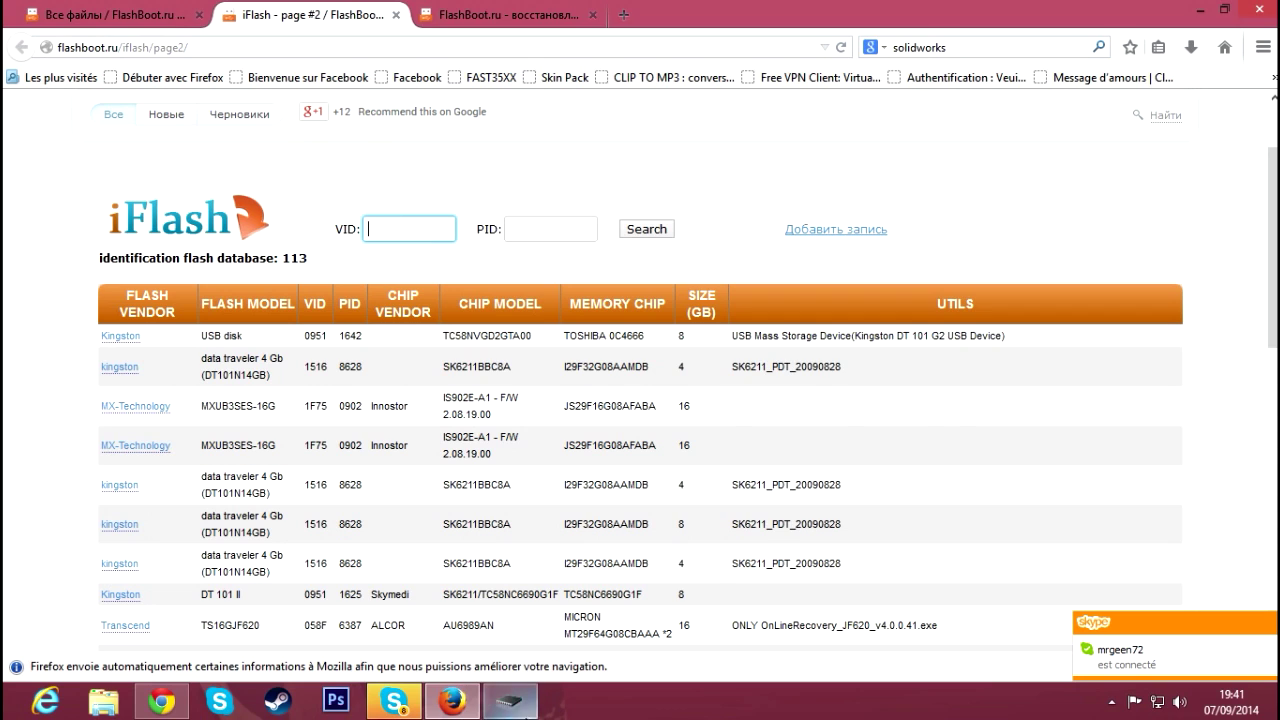
{"action": "left_click", "coordinate": [510, 700]}
{"action": "left_click_drag", "start_coordinate": [871, 227], "coordinate": [850, 226]}
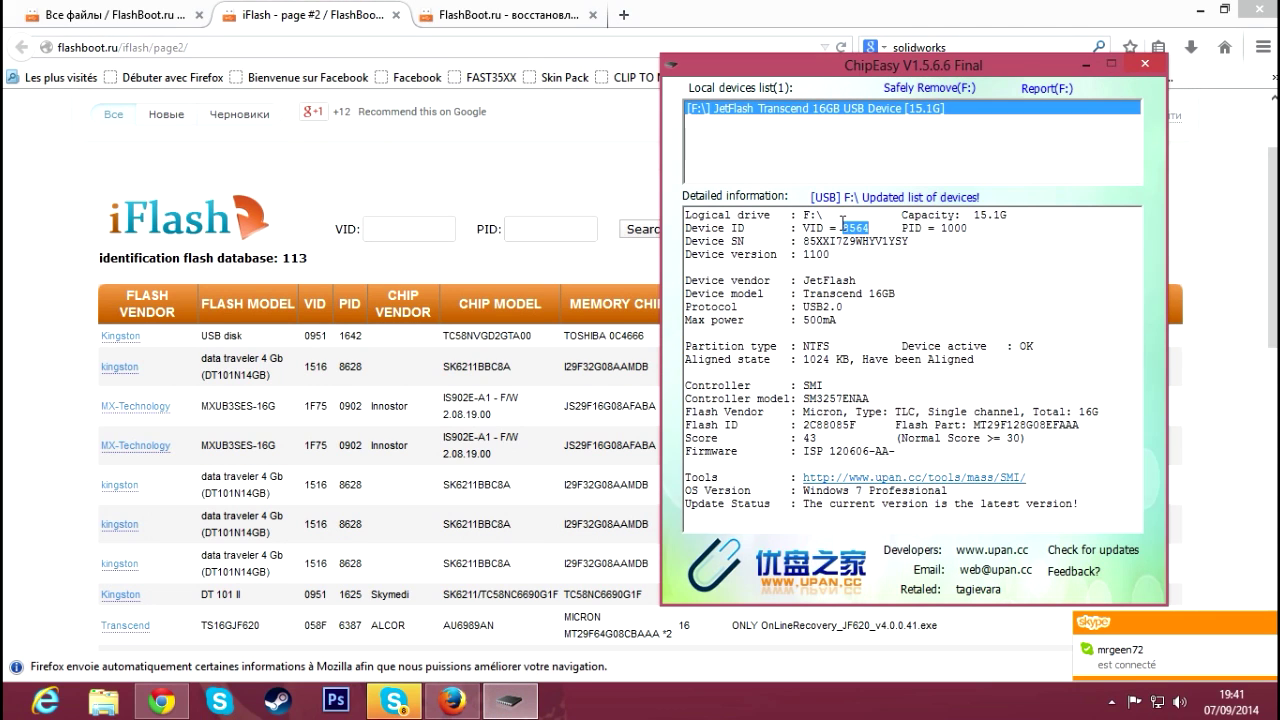
{"action": "key", "text": "ctrl+c"}
{"action": "left_click", "coordinate": [440, 229]}
{"action": "key", "text": "ctrl+v"}
- Copy the drive's PID, 1000, from ChipEasy into the iFlash PID field and search the database with VID 8564
{"action": "left_click", "coordinate": [510, 700]}
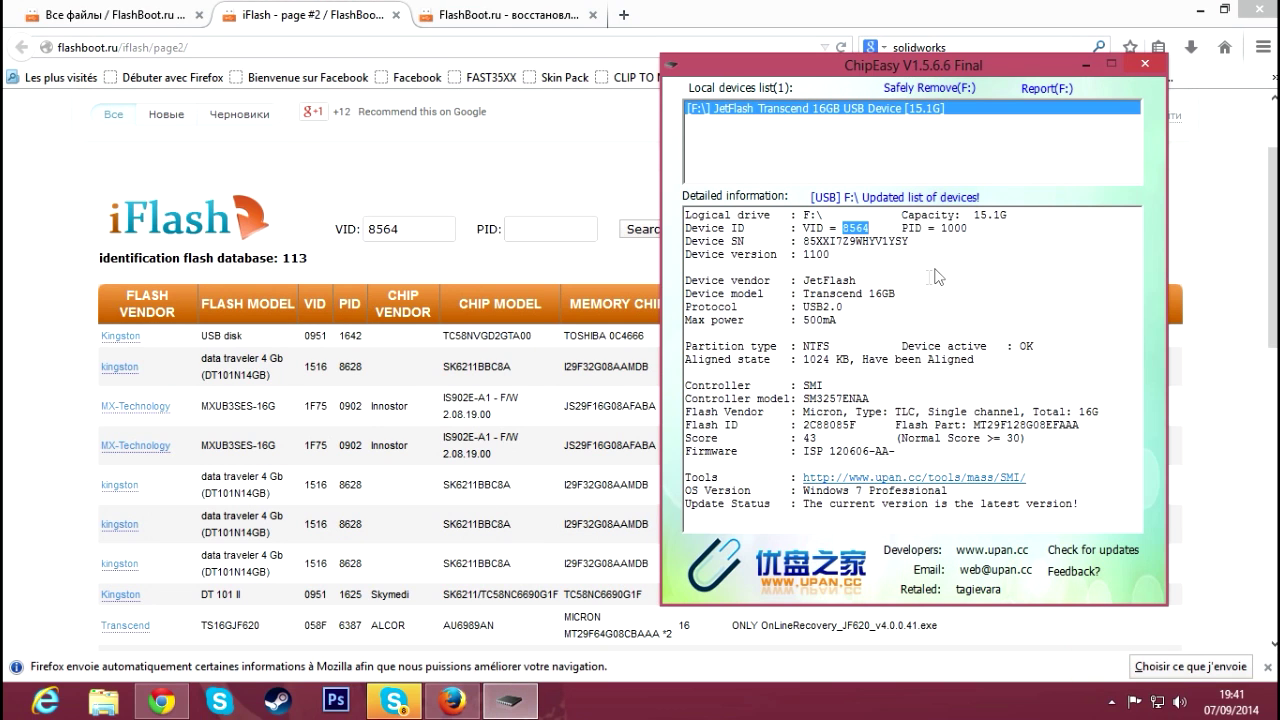
{"action": "left_click", "coordinate": [965, 228]}
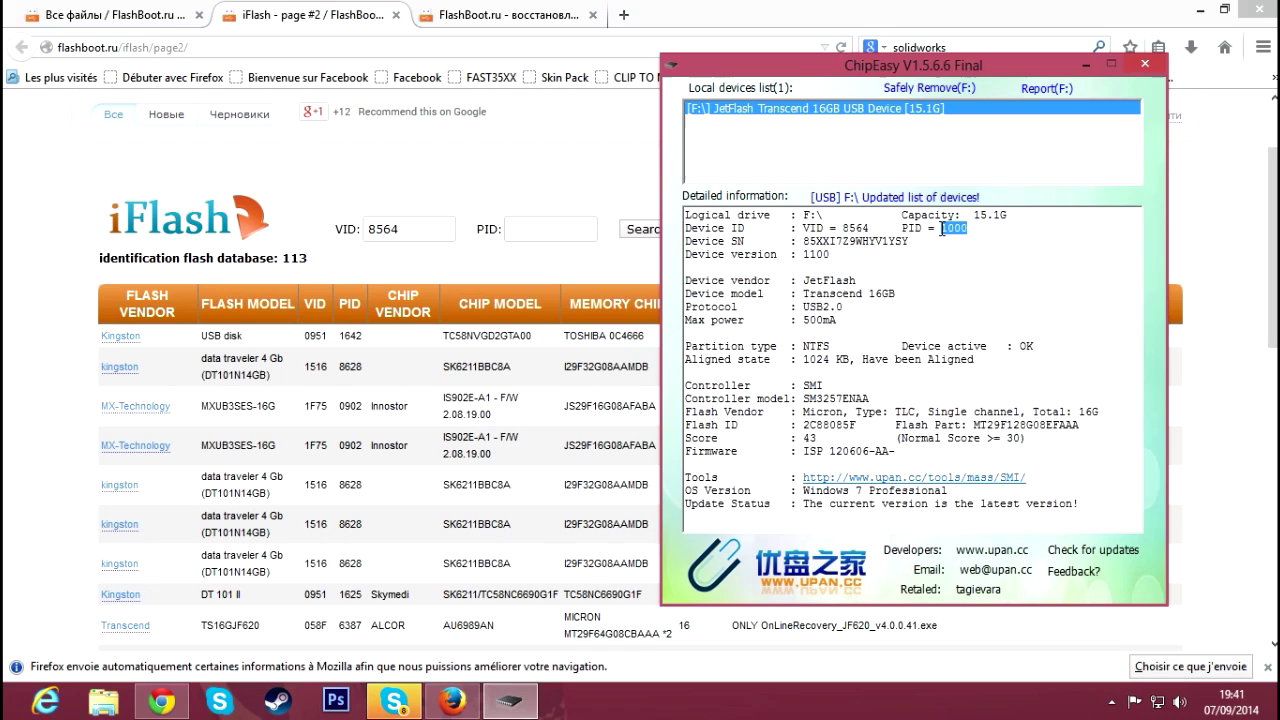
{"action": "key", "text": "ctrl+c"}
{"action": "left_click", "coordinate": [550, 229]}
{"action": "key", "text": "ctrl+v"}
{"action": "left_click", "coordinate": [664, 230]}
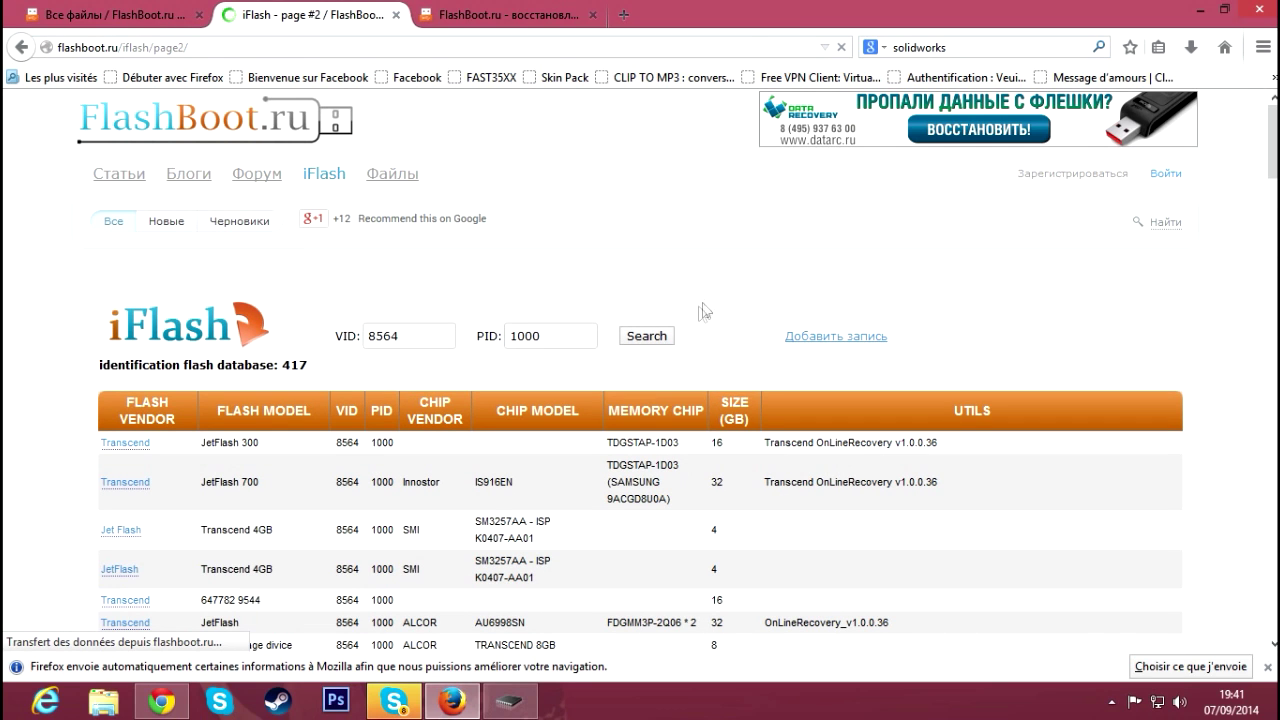
- Search the results page for 16 and examine the Transcend 16GB entry with the SMI chip, including its utility
{"action": "scroll", "coordinate": [703, 320], "scroll_direction": "down", "scroll_amount": 5}
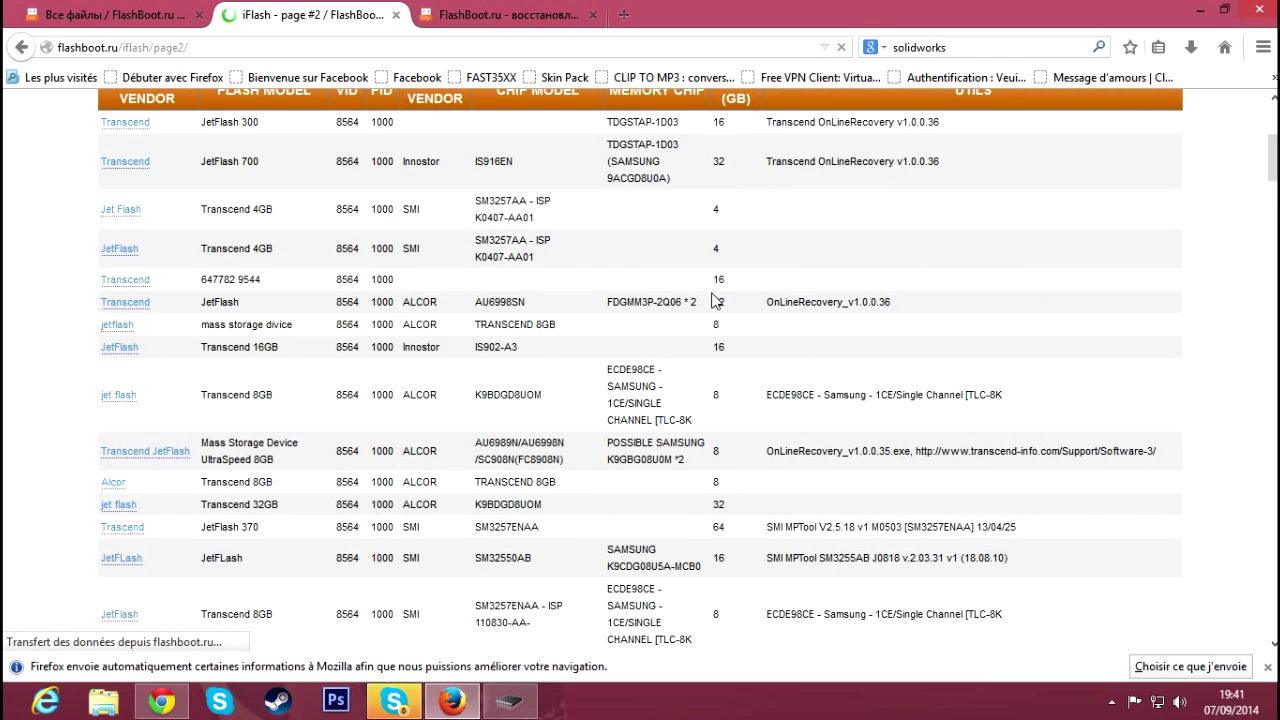
{"action": "key", "text": "ctrl+f"}
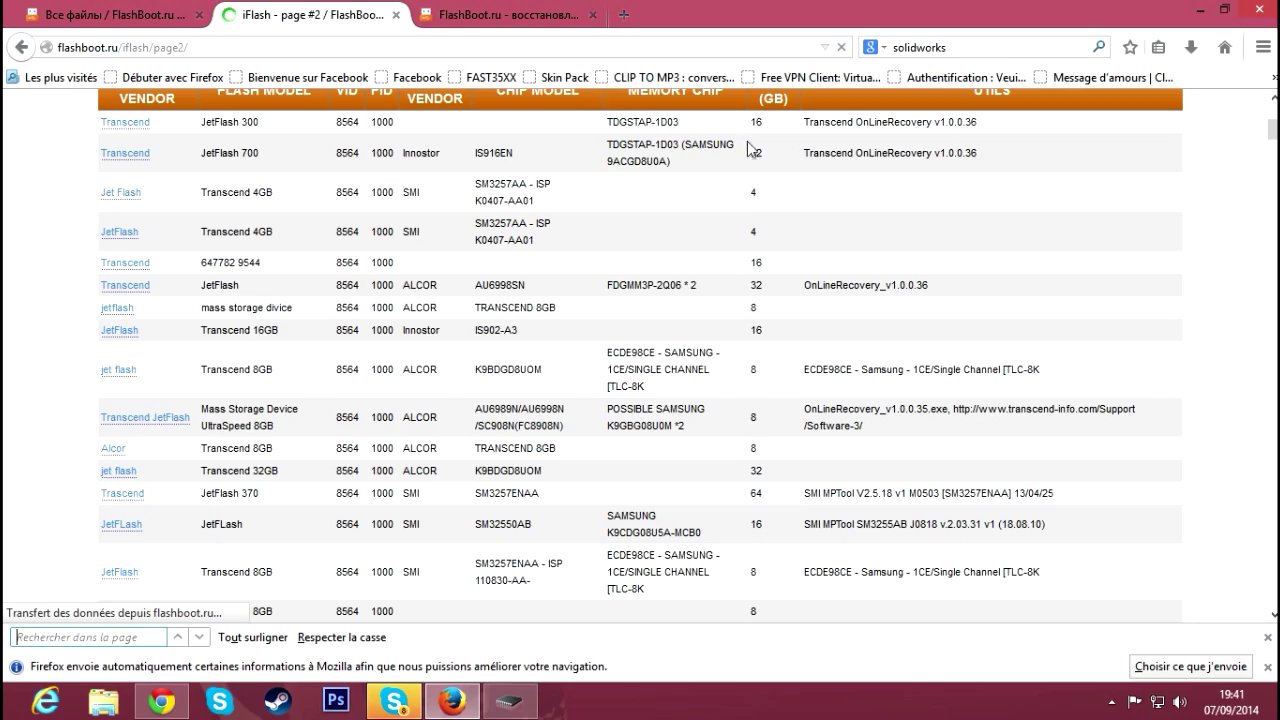
{"action": "scroll", "coordinate": [620, 280], "scroll_direction": "down", "scroll_amount": 5}
{"action": "scroll", "coordinate": [640, 350], "scroll_direction": "down", "scroll_amount": 5}
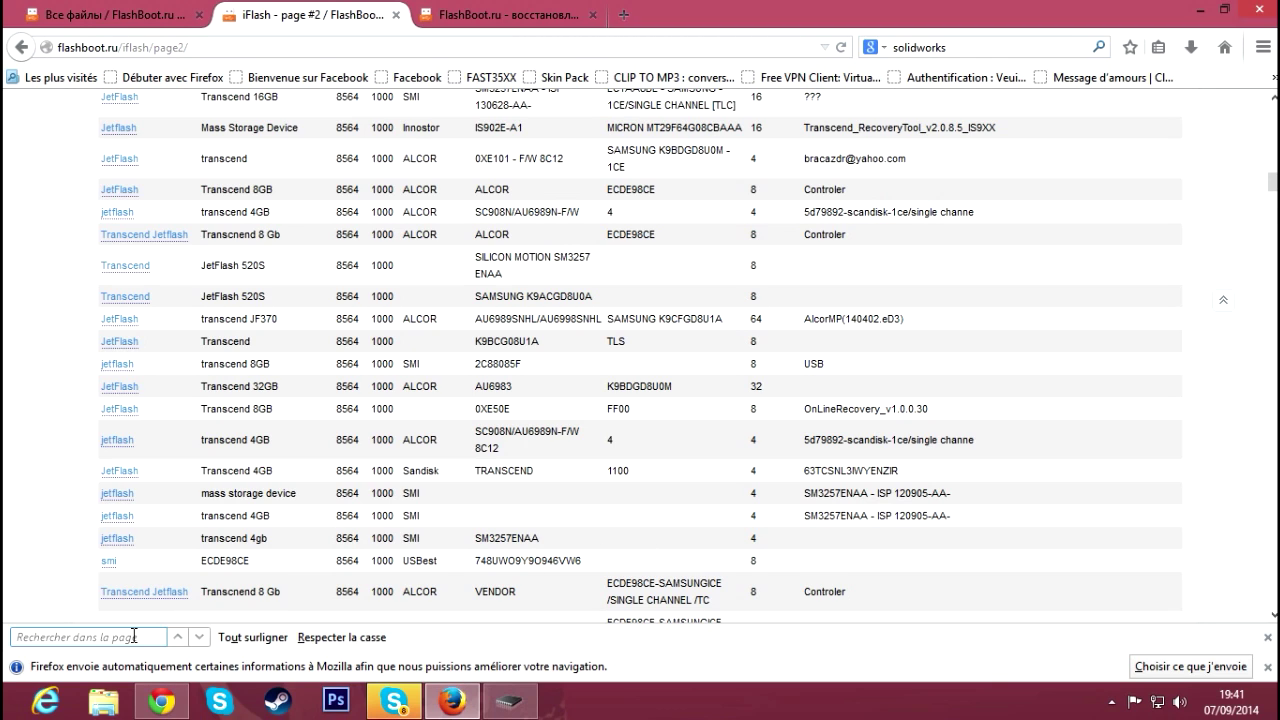
{"action": "type", "text": "16"}
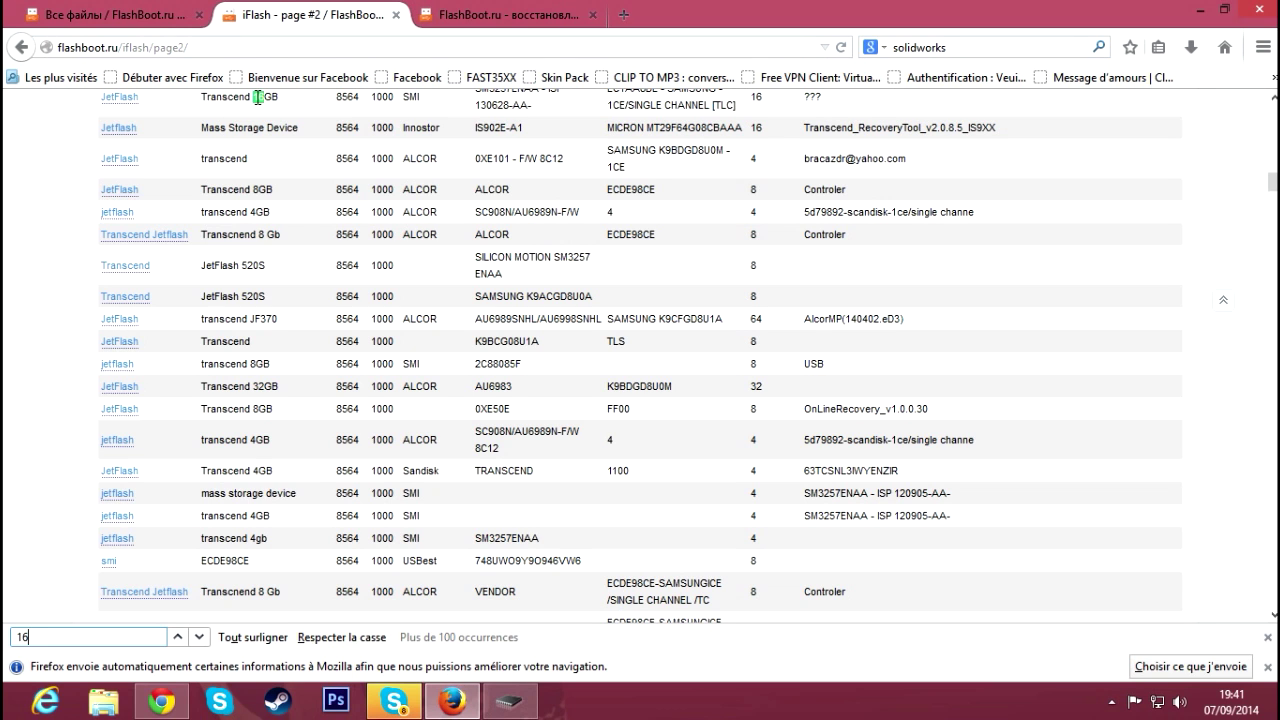
{"action": "scroll", "coordinate": [600, 150], "scroll_direction": "up", "scroll_amount": 2}
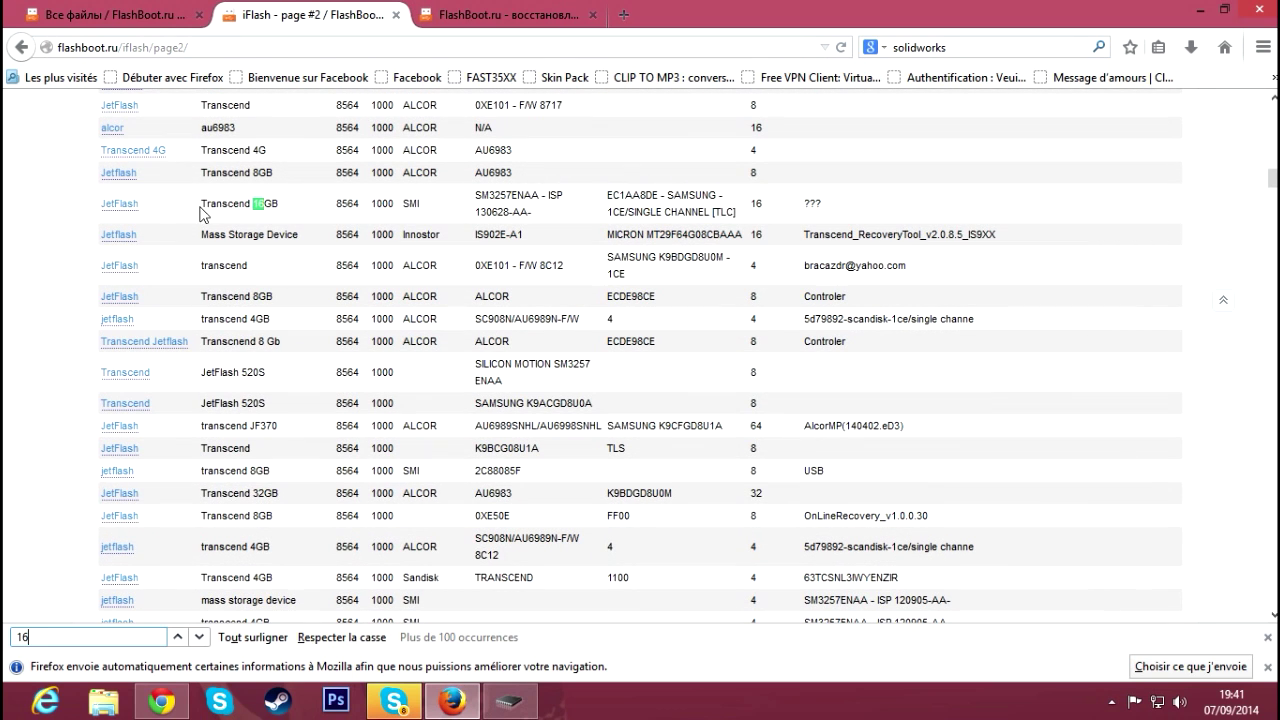
{"action": "left_click_drag", "start_coordinate": [190, 208], "coordinate": [311, 212]}
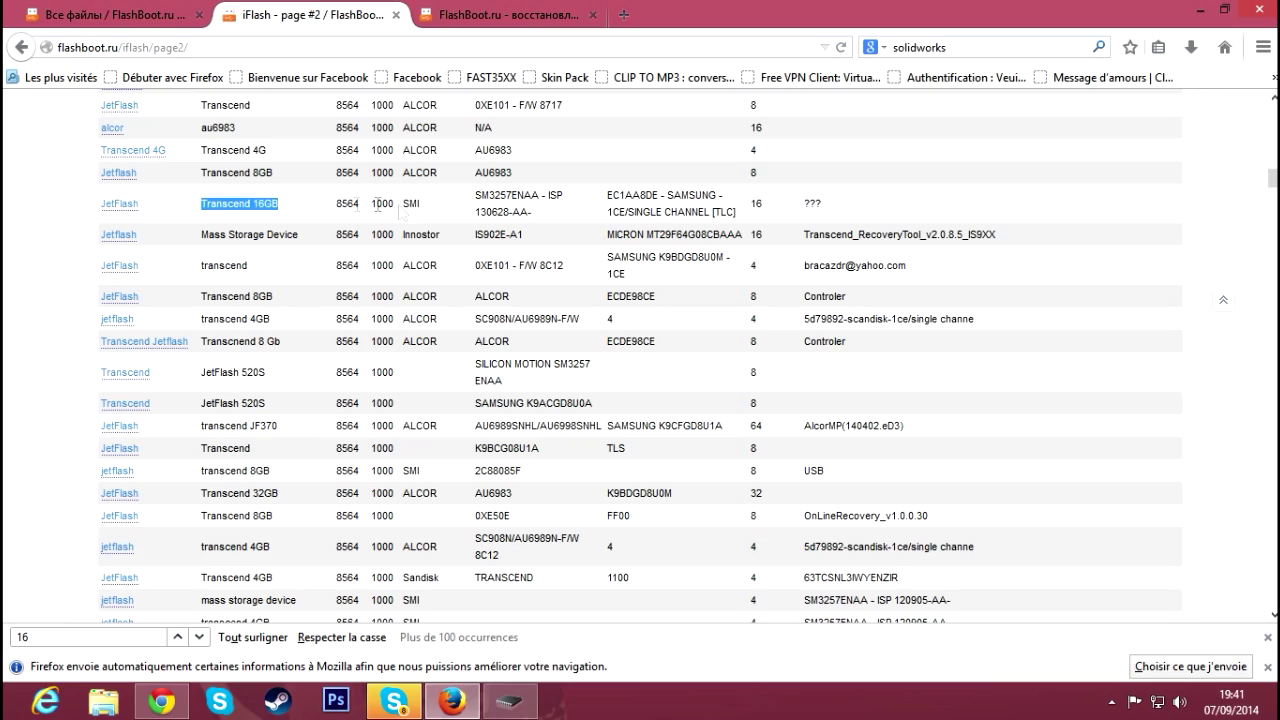
{"action": "left_click_drag", "start_coordinate": [800, 202], "coordinate": [945, 202]}
- Look through the iFlash results for other 16 GB Transcend entries that list a repair utility
{"action": "scroll", "coordinate": [970, 220], "scroll_direction": "up", "scroll_amount": 10}
{"action": "scroll", "coordinate": [975, 226], "scroll_direction": "up", "scroll_amount": 10}
{"action": "scroll", "coordinate": [925, 437], "scroll_direction": "down", "scroll_amount": 10}
{"action": "scroll", "coordinate": [880, 415], "scroll_direction": "down", "scroll_amount": 5}
{"action": "scroll", "coordinate": [600, 350], "scroll_direction": "down", "scroll_amount": 3}
{"action": "scroll", "coordinate": [720, 335], "scroll_direction": "down", "scroll_amount": 10}
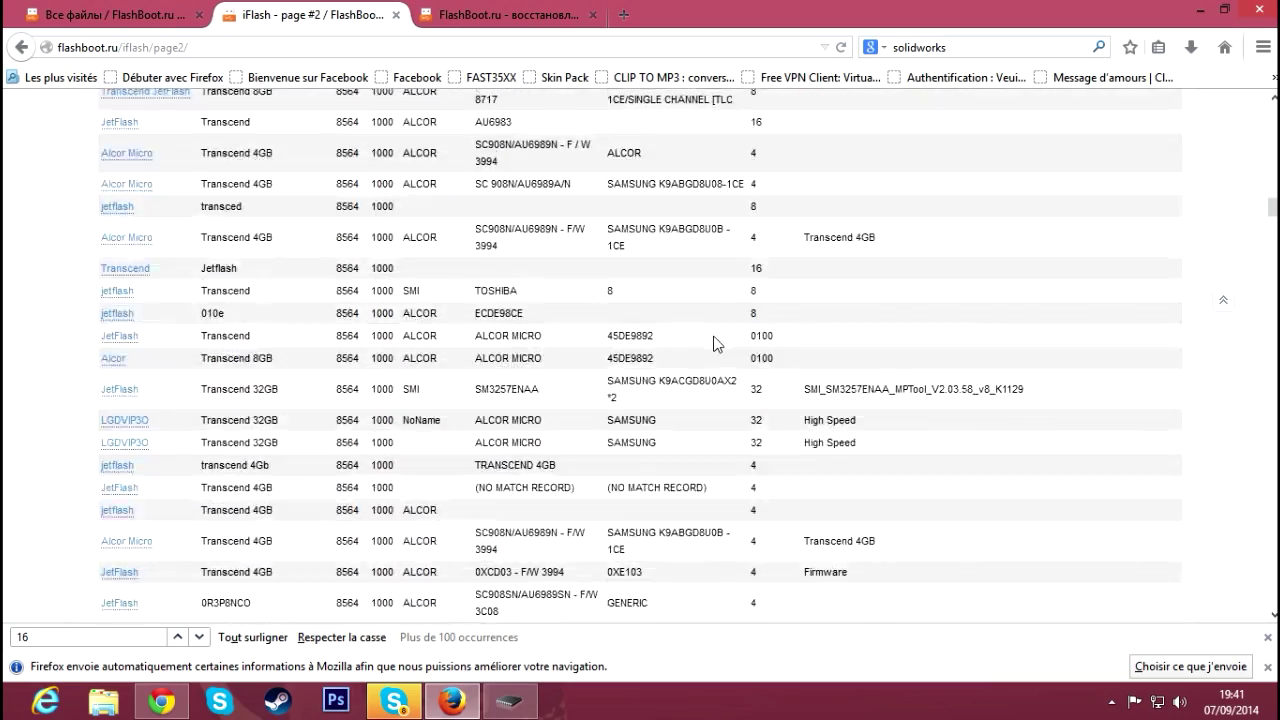
{"action": "scroll", "coordinate": [717, 330], "scroll_direction": "up", "scroll_amount": 5}
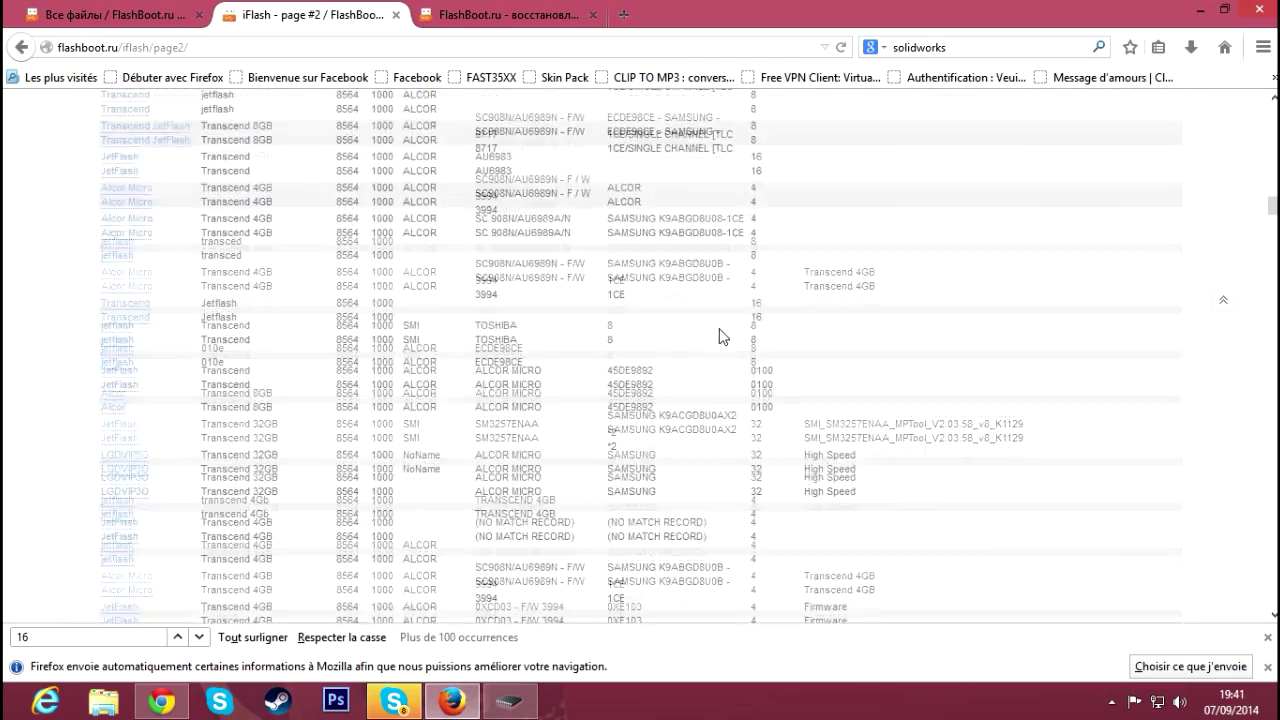
{"action": "scroll", "coordinate": [721, 335], "scroll_direction": "down", "scroll_amount": 10}
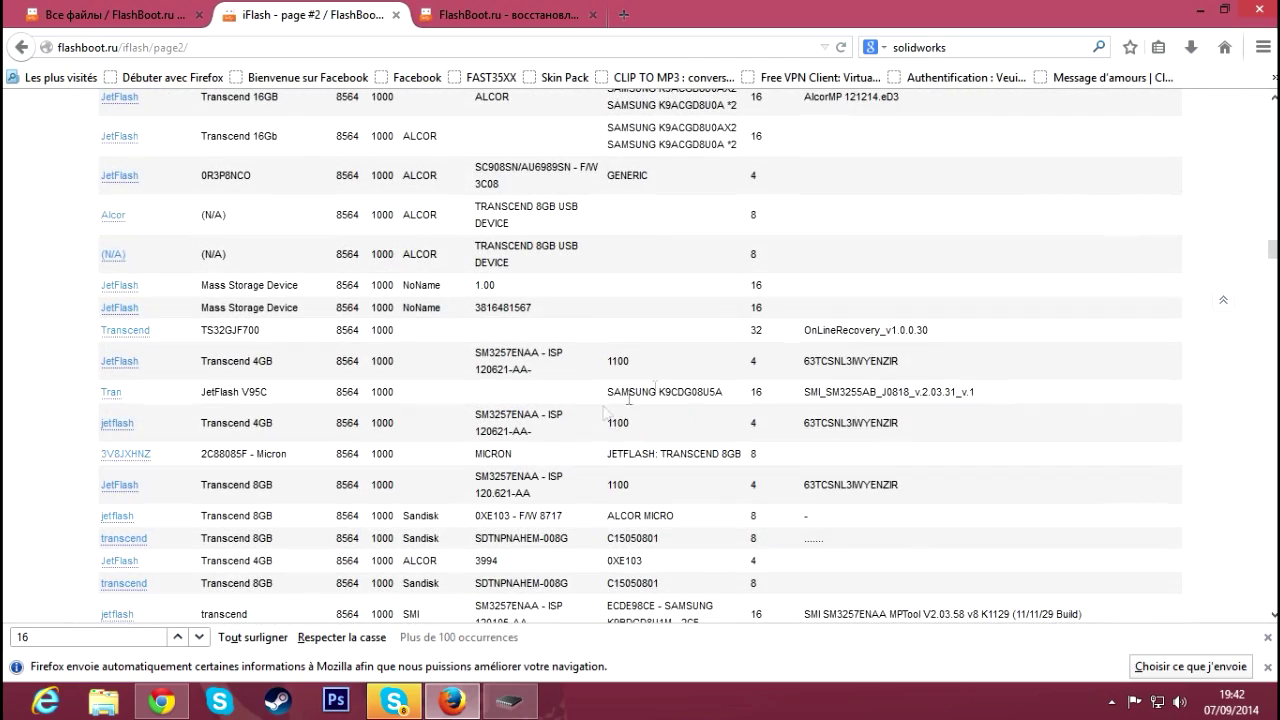
- Repeat the in-page search for 16 and check the 16 GB entries further down the results
{"action": "left_click", "coordinate": [111, 635]}
{"action": "key", "text": "Return"}
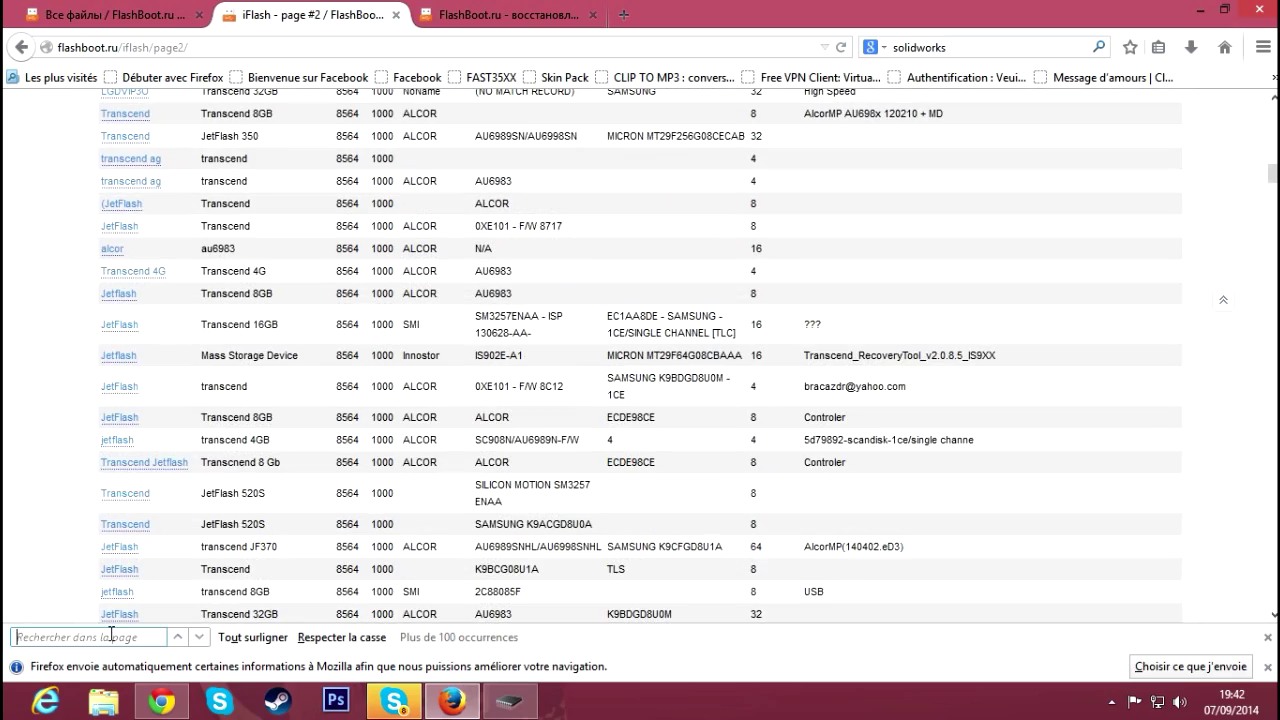
{"action": "scroll", "coordinate": [470, 505], "scroll_direction": "down", "scroll_amount": 12}
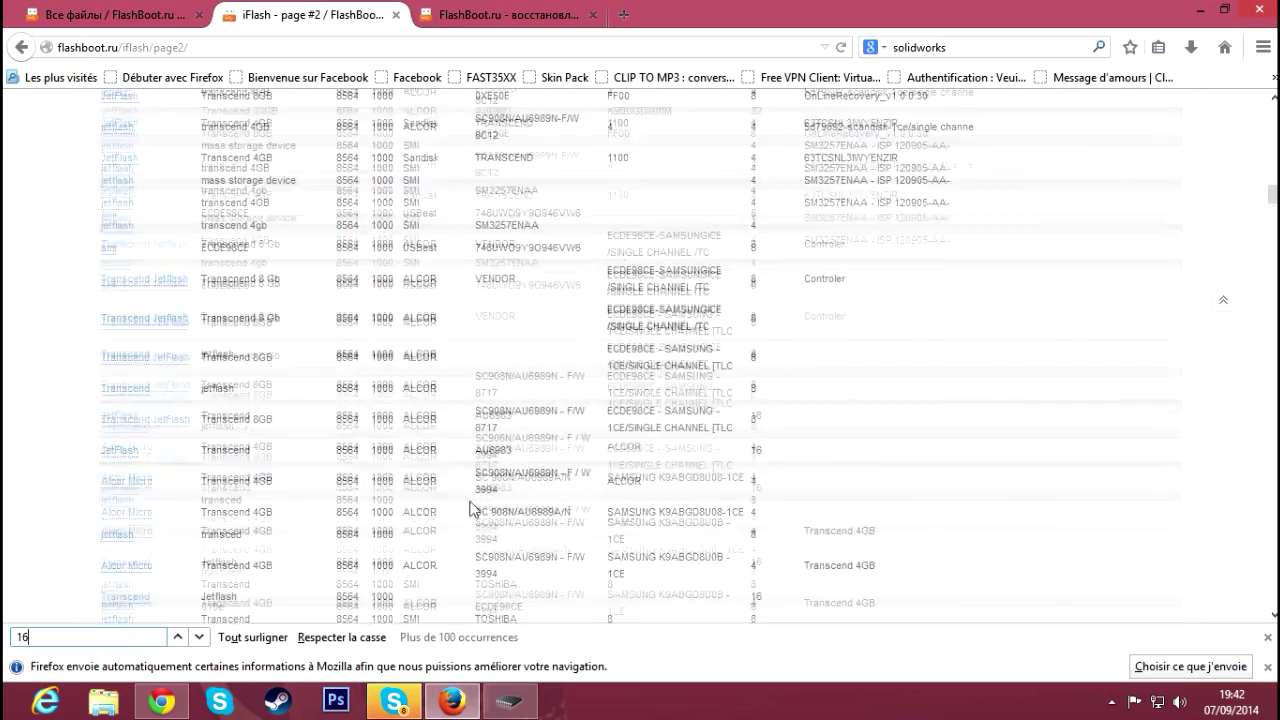
{"action": "scroll", "coordinate": [556, 454], "scroll_direction": "down", "scroll_amount": 6}
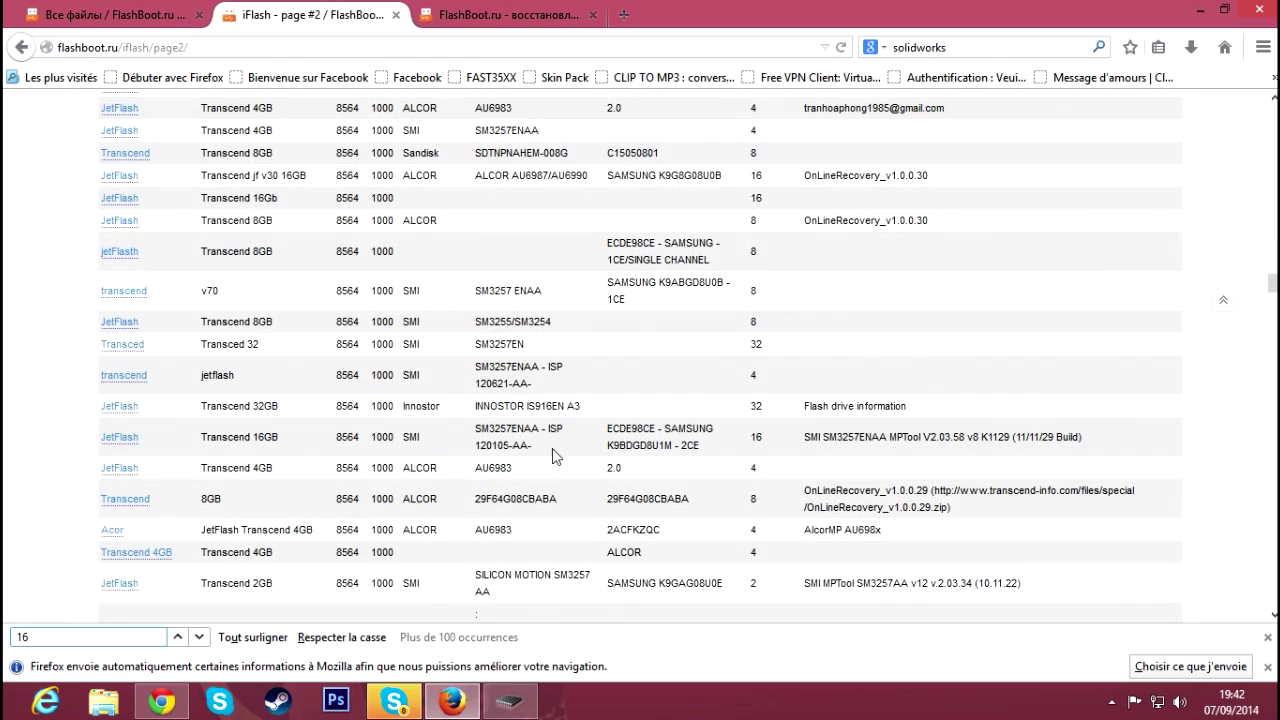
{"action": "scroll", "coordinate": [552, 448], "scroll_direction": "up", "scroll_amount": 2}
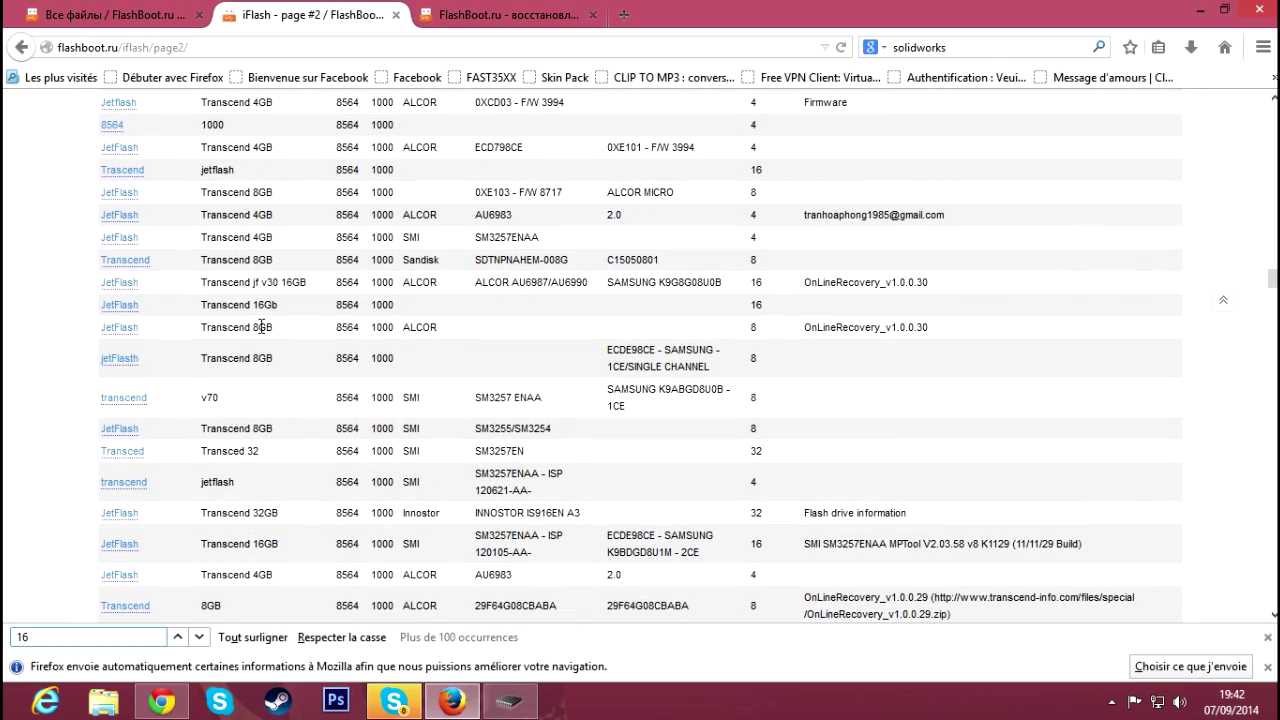
- Copy the model name Transcend 16Gb from the table and search the page for it
{"action": "left_click_drag", "start_coordinate": [276, 305], "coordinate": [200, 312]}
{"action": "key", "text": "ctrl+c"}
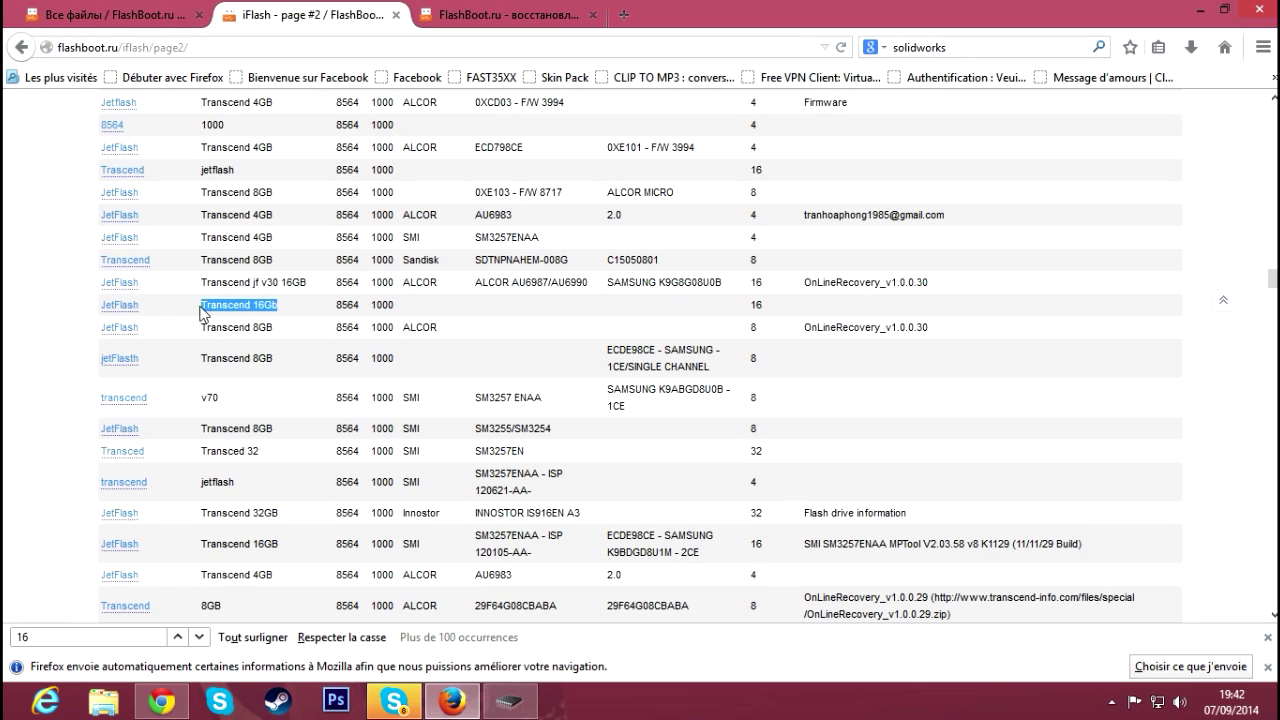
{"action": "left_click", "coordinate": [130, 630]}
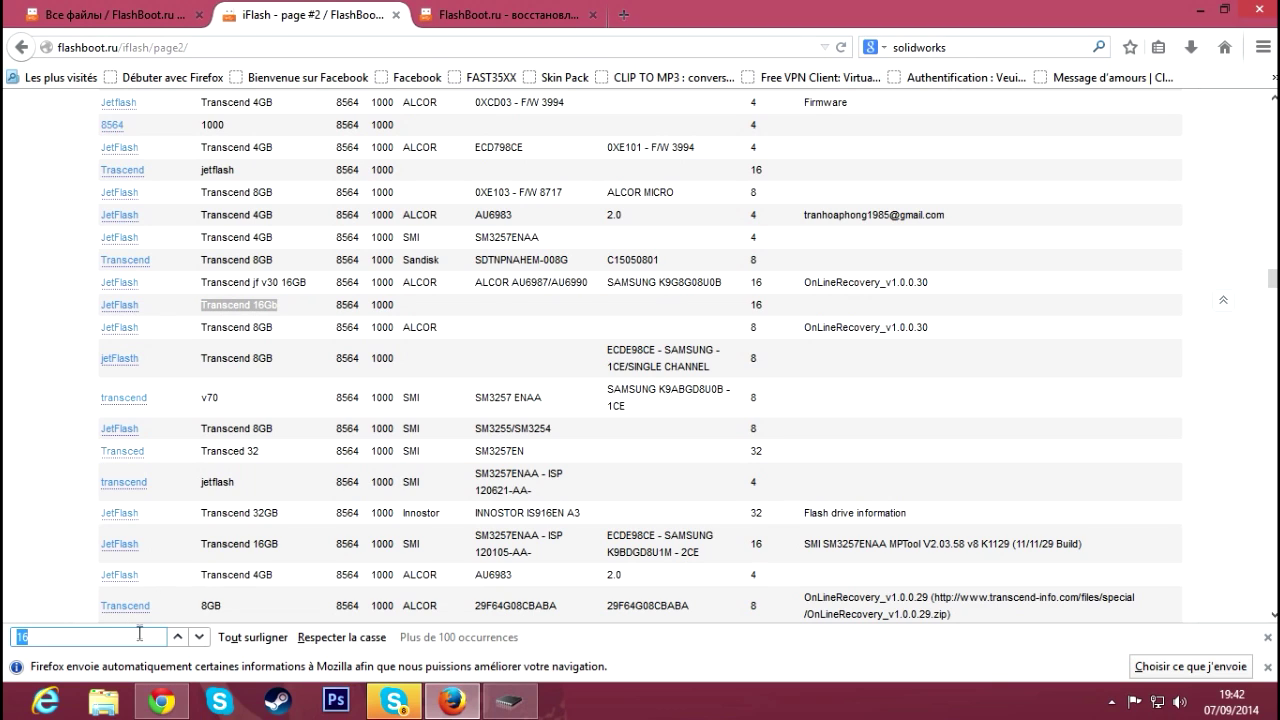
{"action": "key", "text": "ctrl+v"}
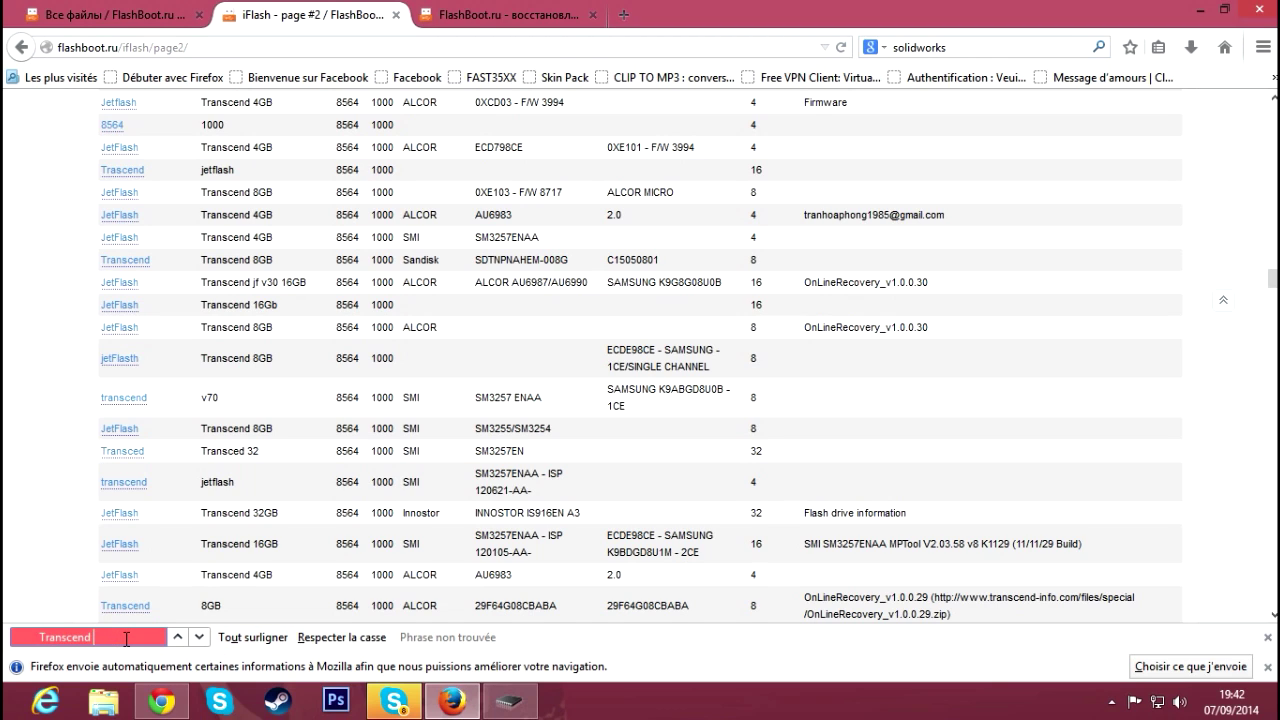
{"action": "left_click_drag", "start_coordinate": [112, 638], "coordinate": [56, 638]}
- Copy the iFlash page address from Firefox and open flashboot.ru/iflash/page2/ in Internet Explorer
{"action": "left_click", "coordinate": [340, 47]}
{"action": "key", "text": "ctrl+c"}
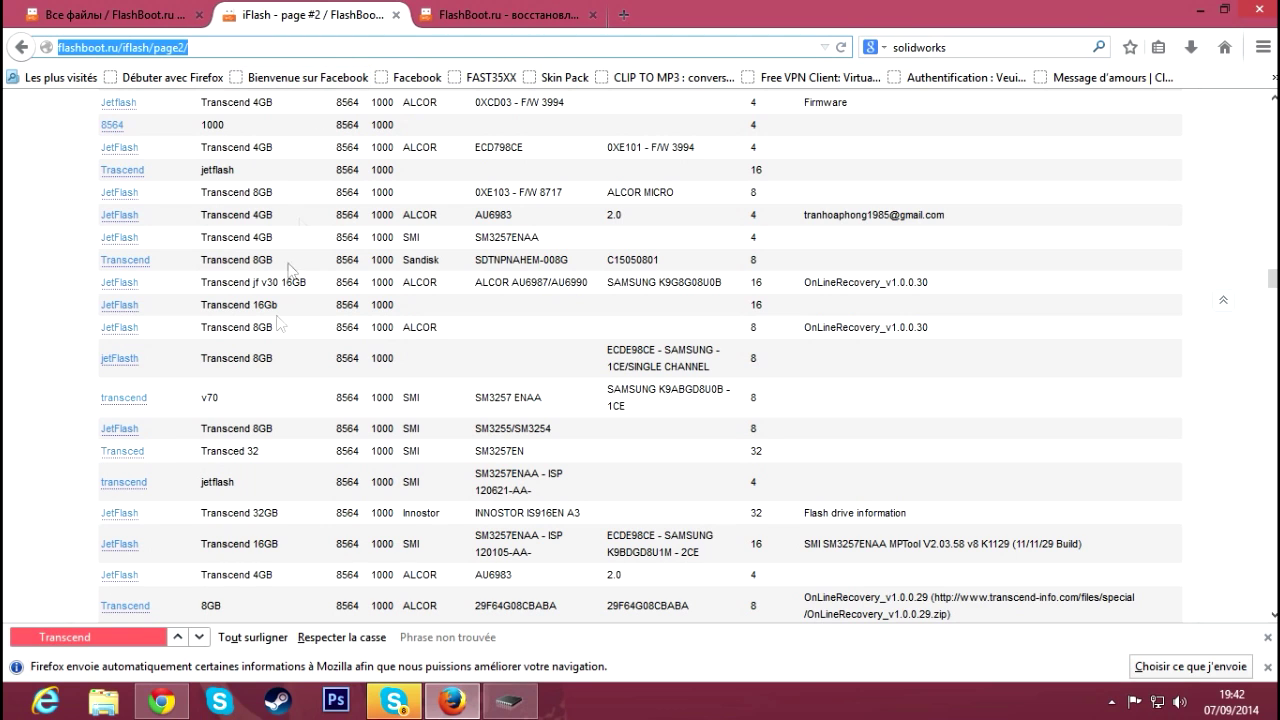
{"action": "left_click", "coordinate": [47, 700]}
{"action": "left_click", "coordinate": [265, 38]}
{"action": "key", "text": "ctrl+v"}
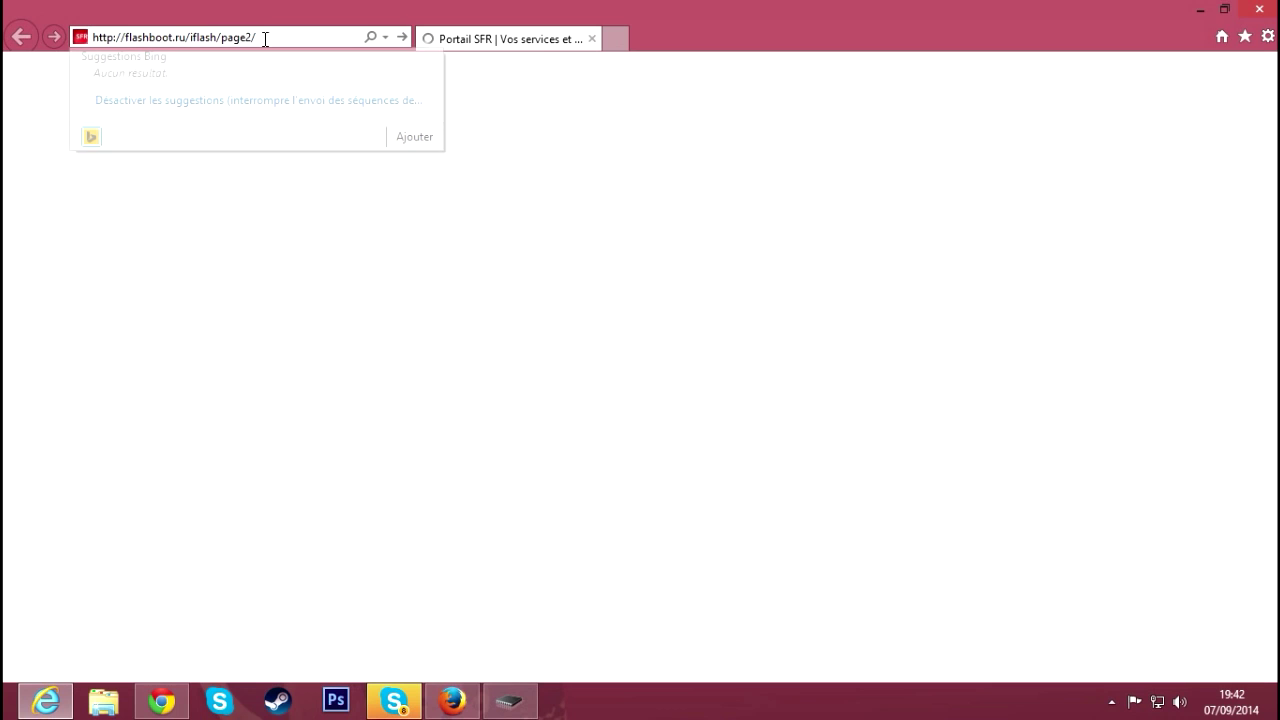
{"action": "key", "text": "Return"}
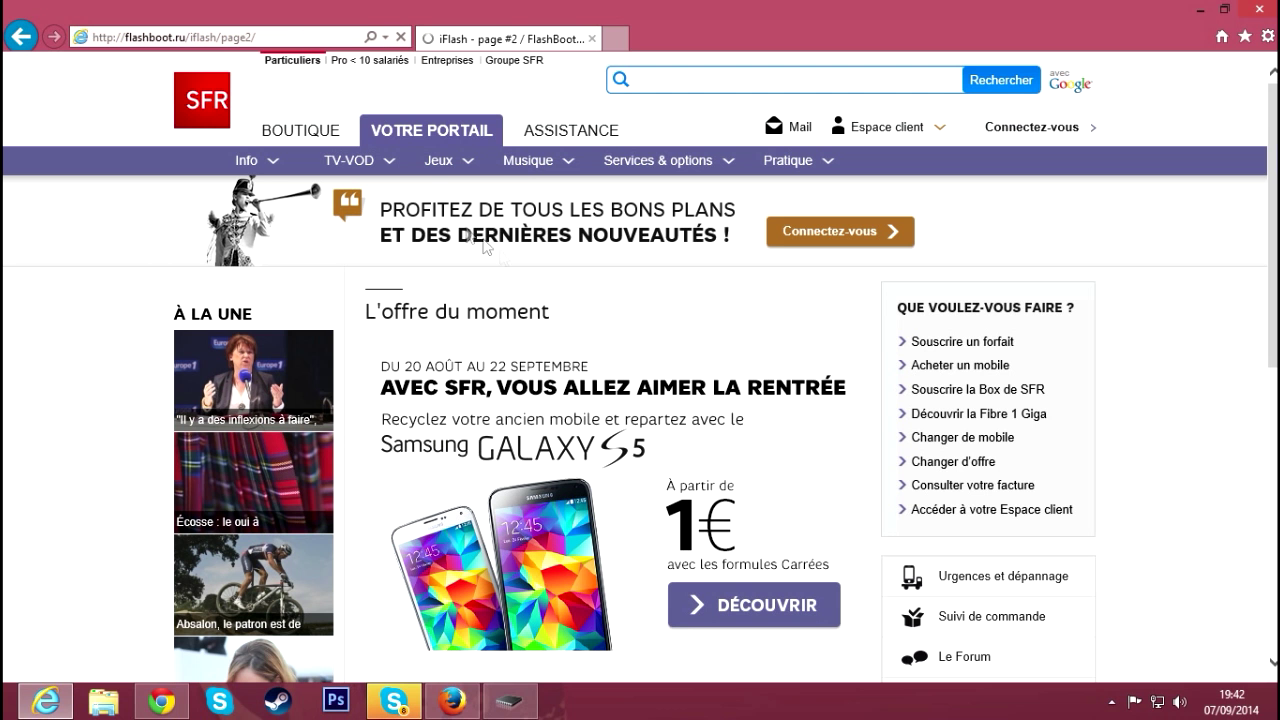
- Copy the VID 8564 from the iFlash page in Firefox into the VID field of the Internet Explorer page
{"action": "left_click", "coordinate": [1198, 12]}
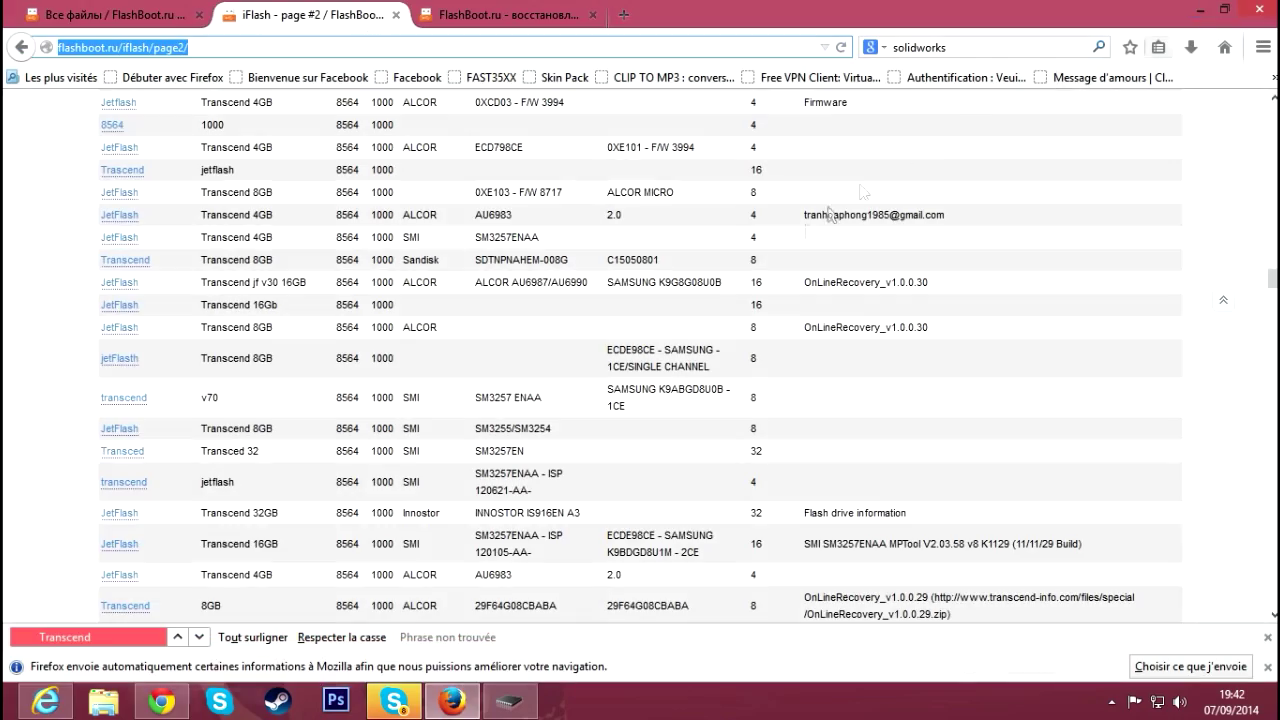
{"action": "scroll", "coordinate": [790, 325], "scroll_direction": "down", "scroll_amount": 5}
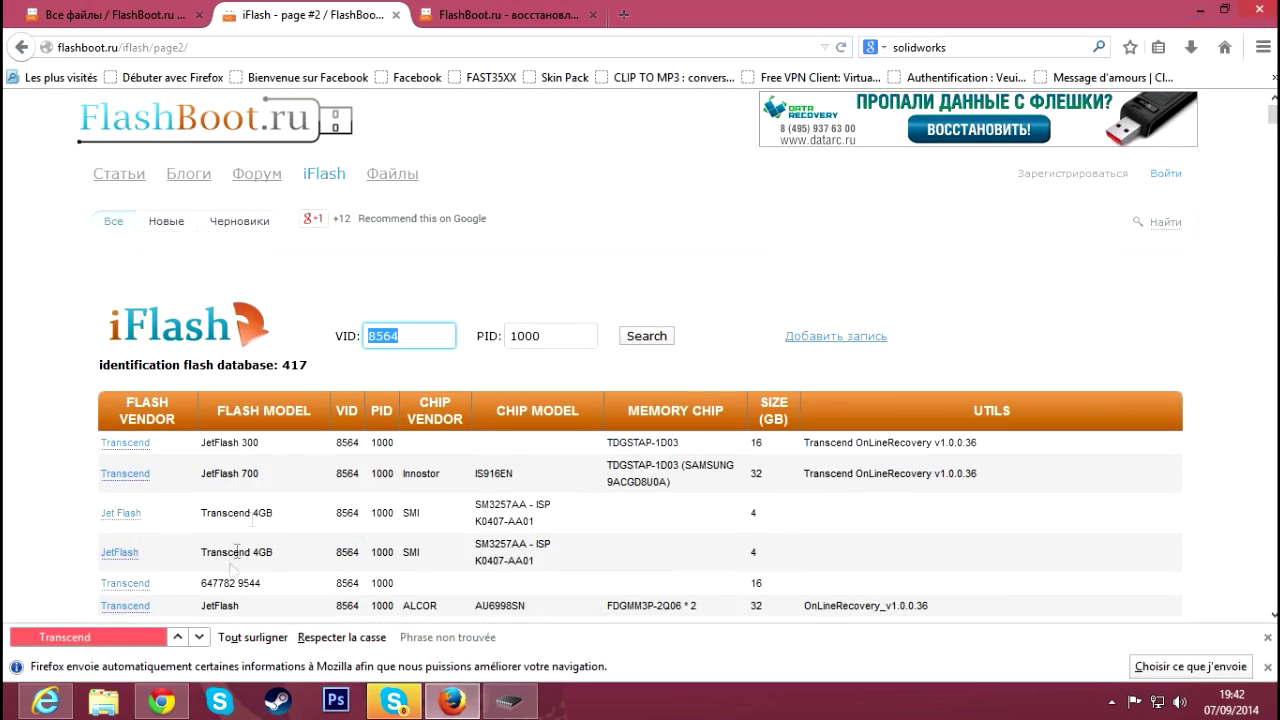
{"action": "left_click", "coordinate": [45, 700]}
{"action": "left_click", "coordinate": [138, 596]}
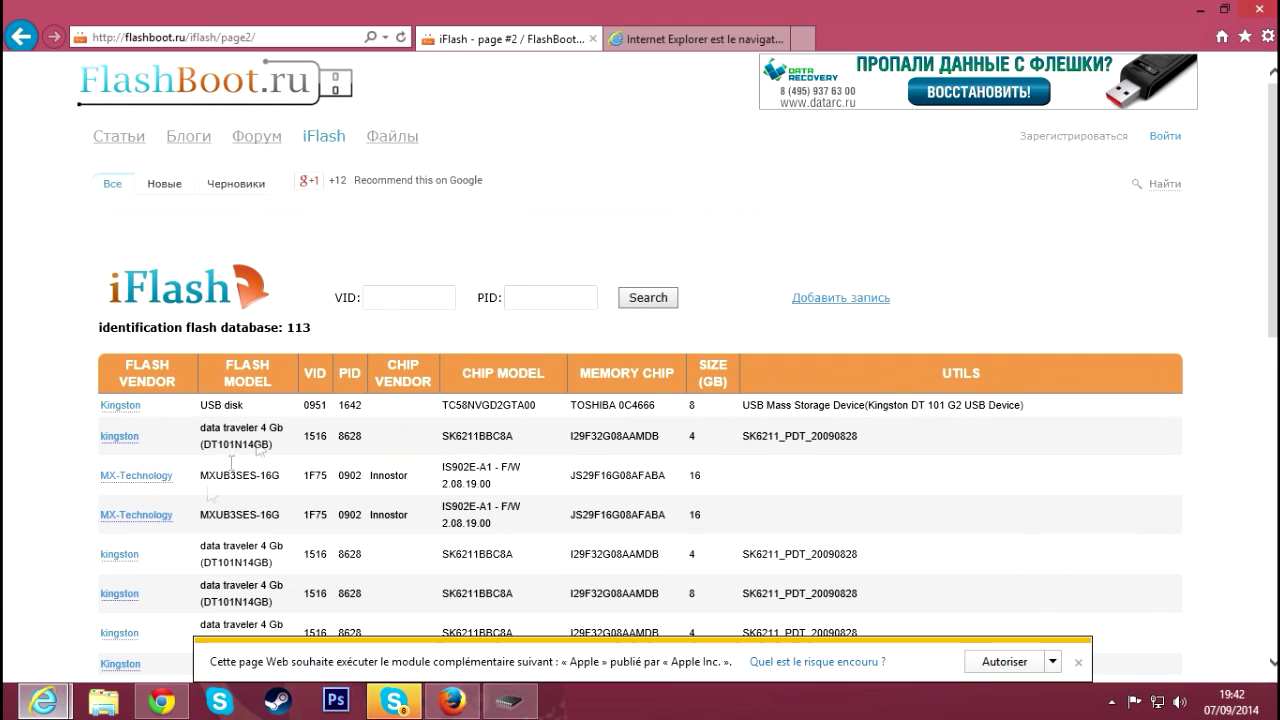
{"action": "left_click", "coordinate": [422, 298]}
{"action": "type", "text": "8564"}
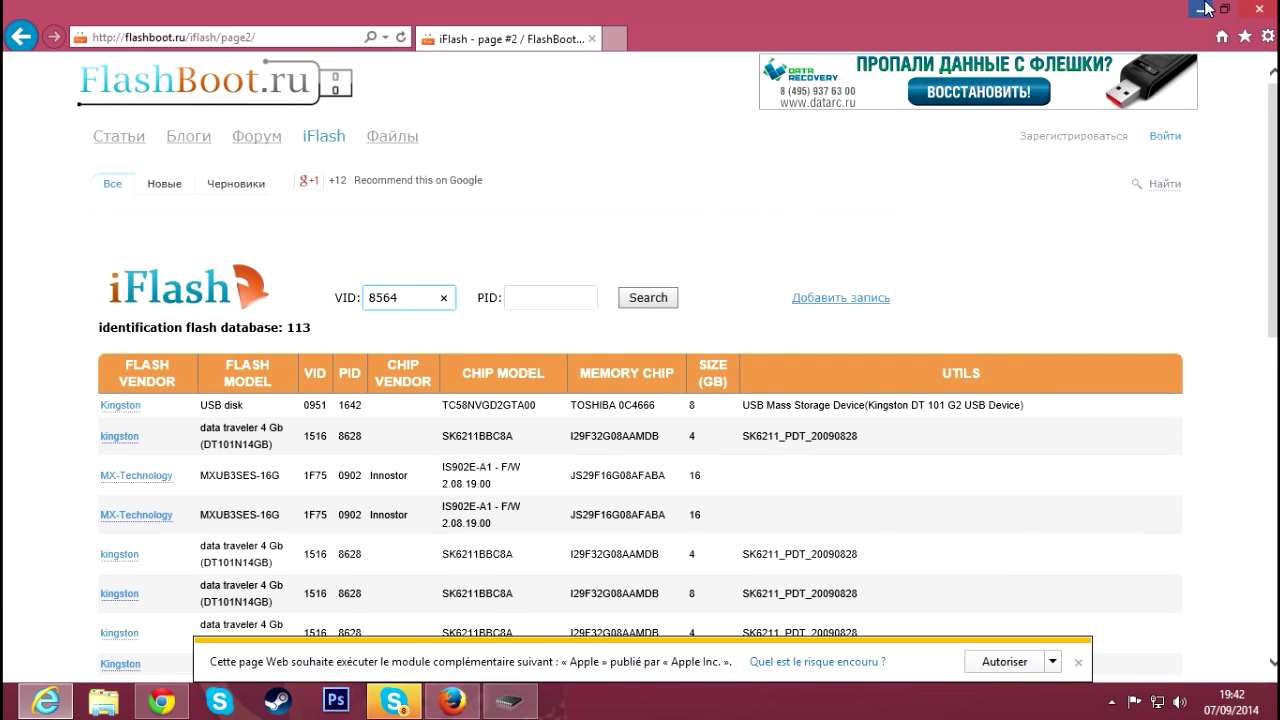
- Enter 1000 as the PID, run the iFlash search, and dismiss the Apple add-on notification
{"action": "left_click", "coordinate": [1253, 8]}
{"action": "key", "text": "Tab"}
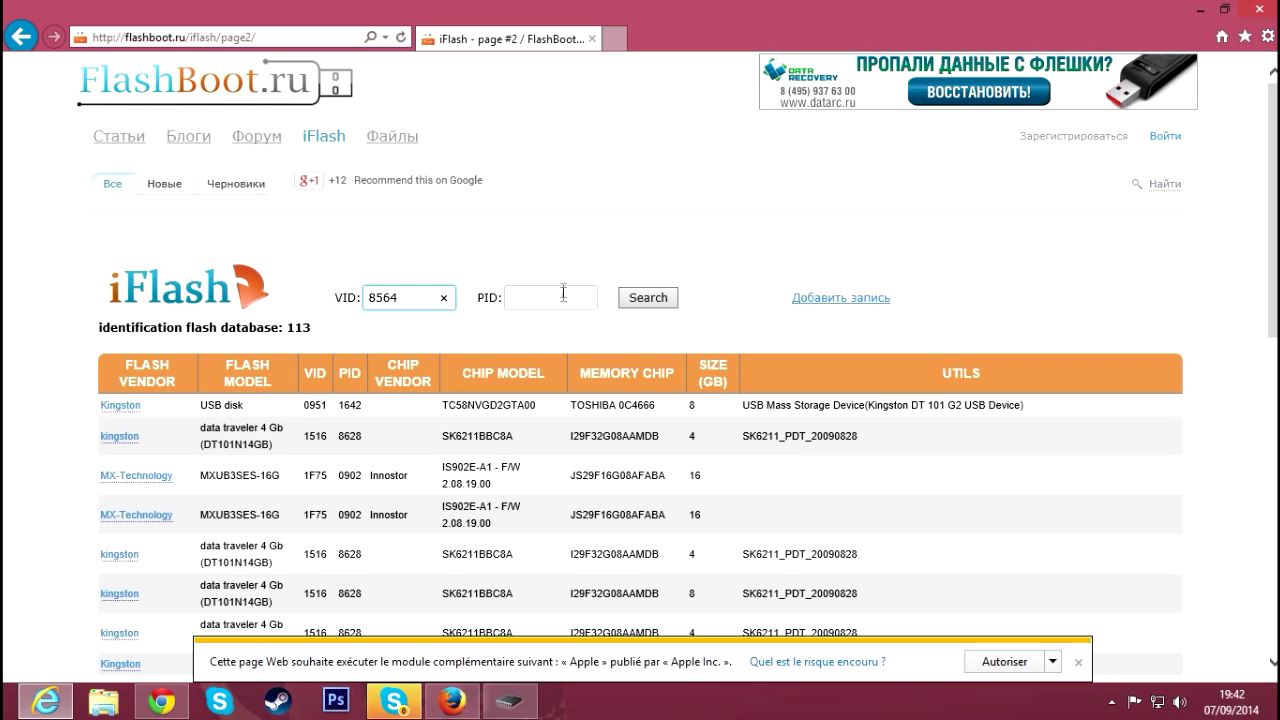
{"action": "left_click", "coordinate": [563, 297]}
{"action": "type", "text": "1000"}
{"action": "left_click", "coordinate": [655, 297]}
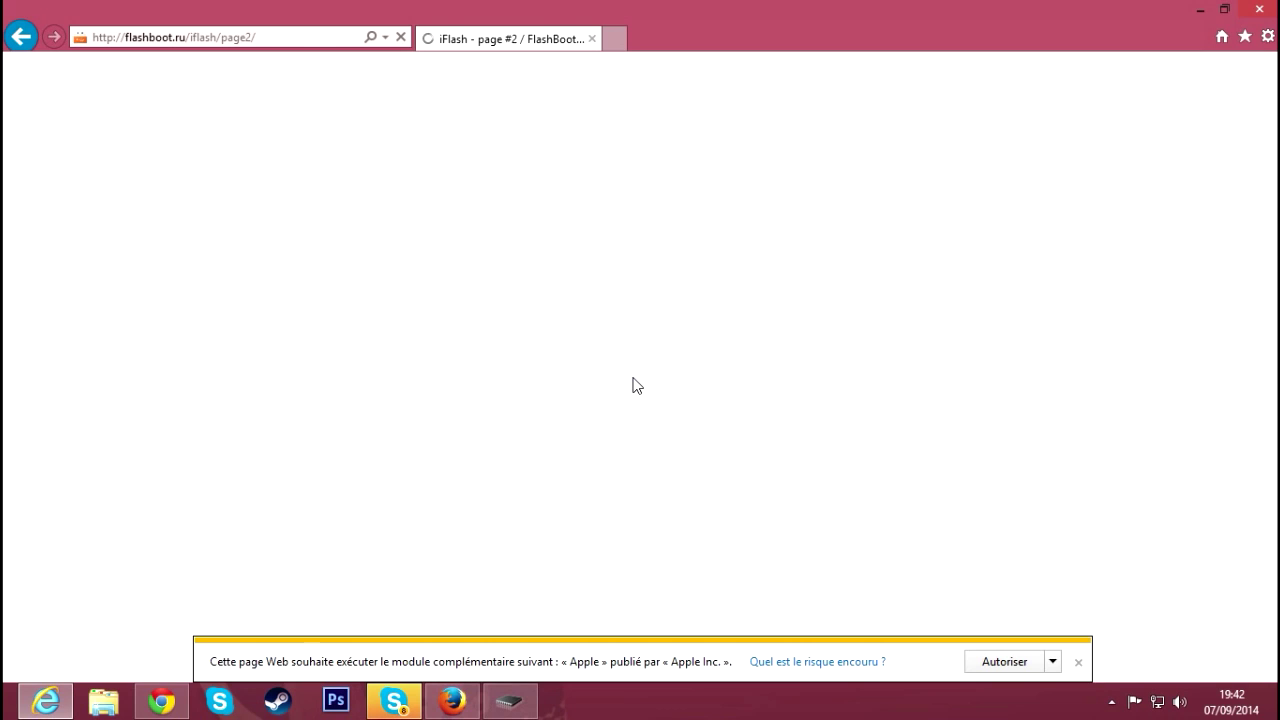
{"action": "left_click", "coordinate": [1078, 662]}
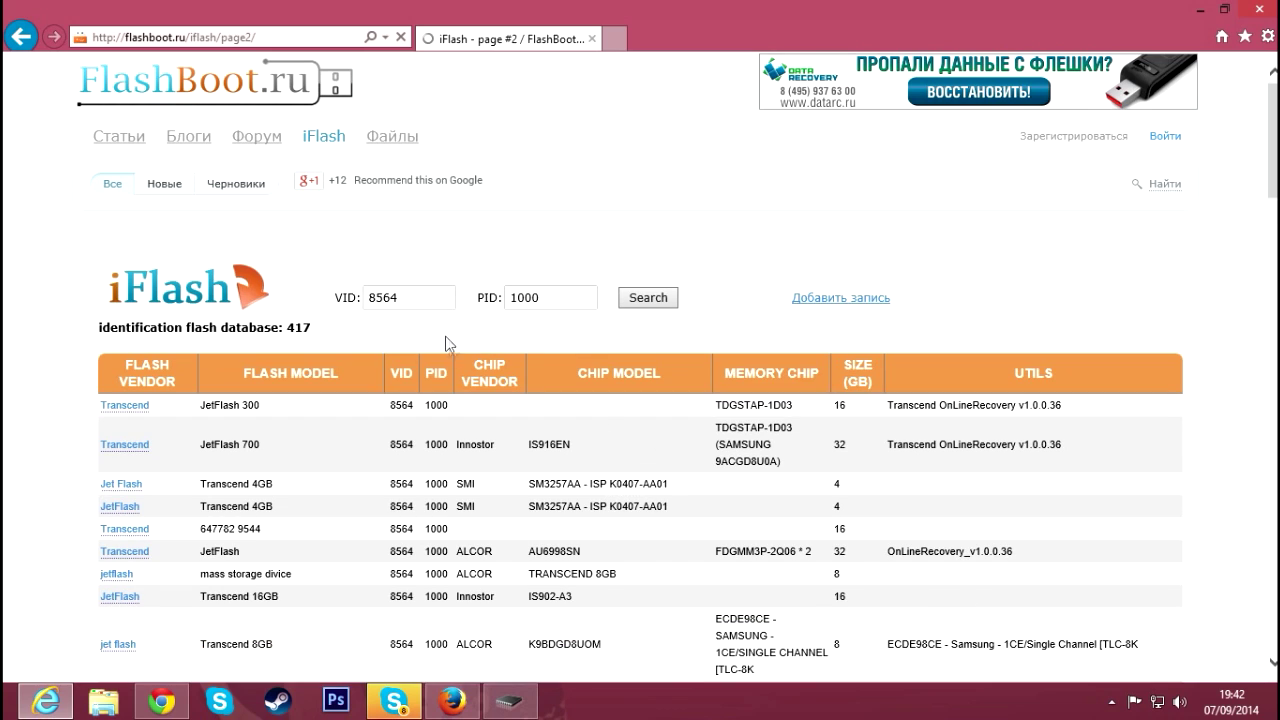
- Search the iFlash results page for 16 and examine the utilities listed for the first 16 GB entries
{"action": "key", "text": "ctrl+f"}
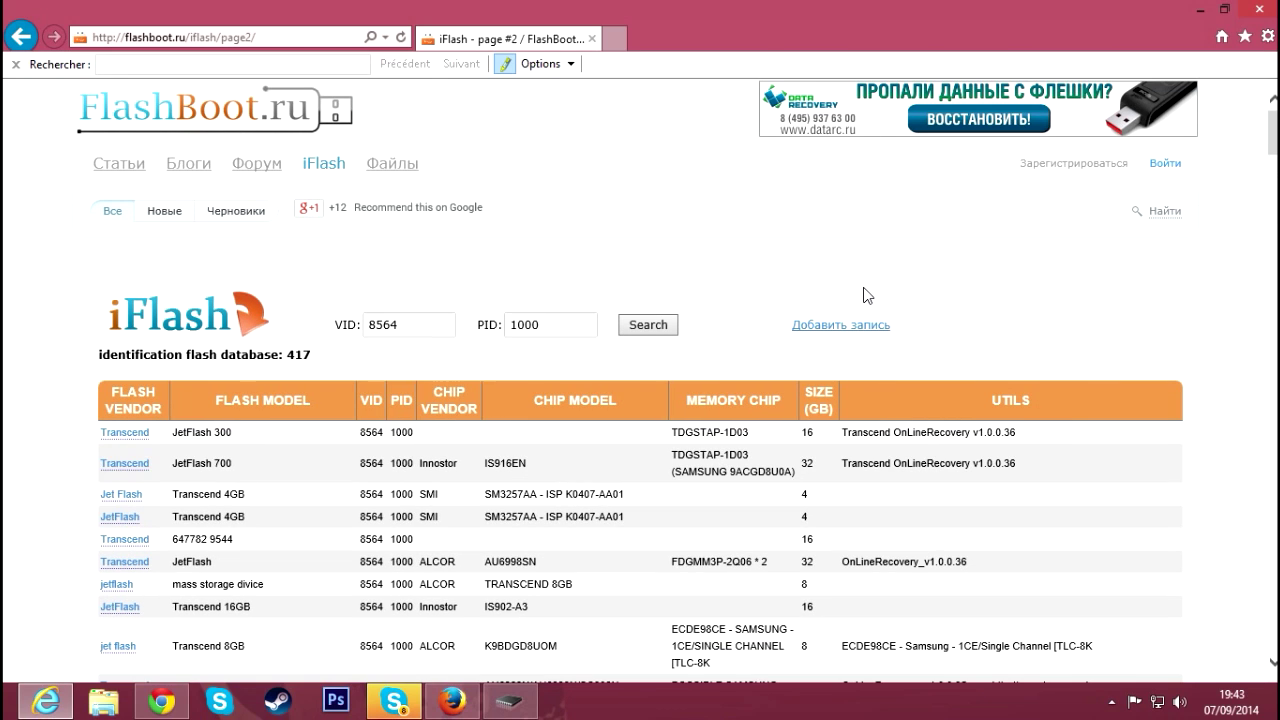
{"action": "scroll", "coordinate": [924, 288], "scroll_direction": "down", "scroll_amount": 1}
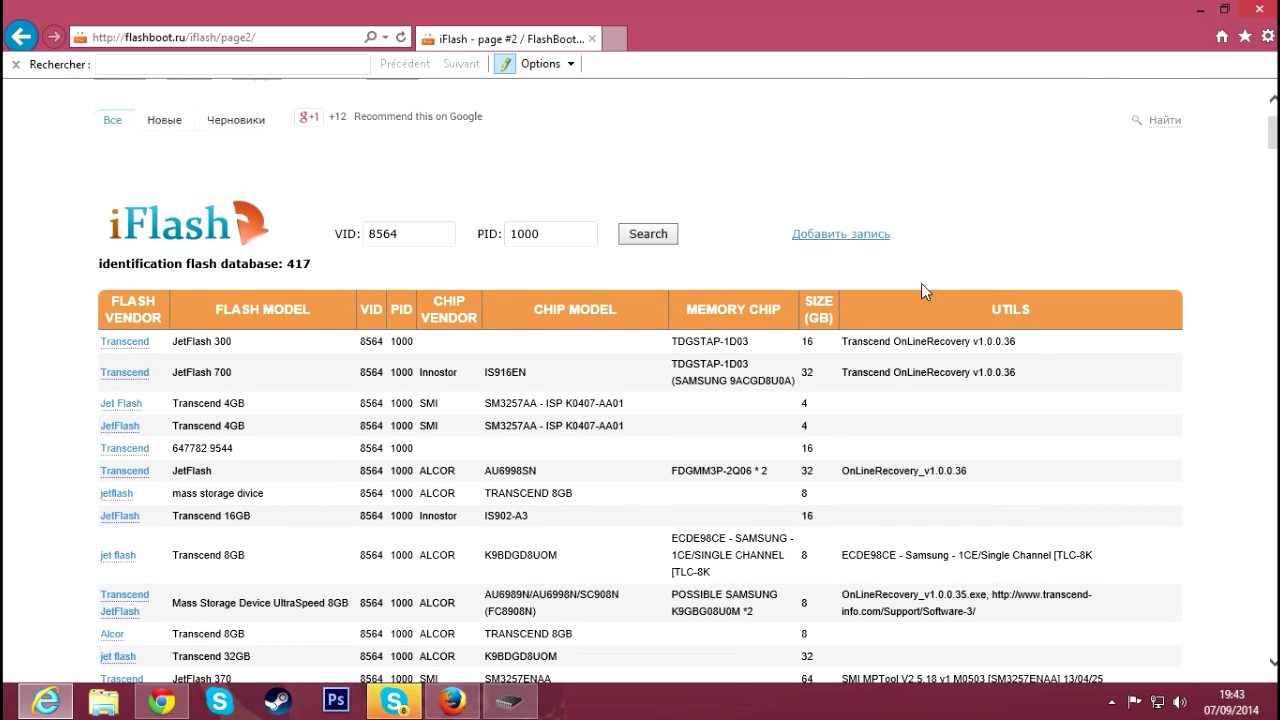
{"action": "type", "text": "16"}
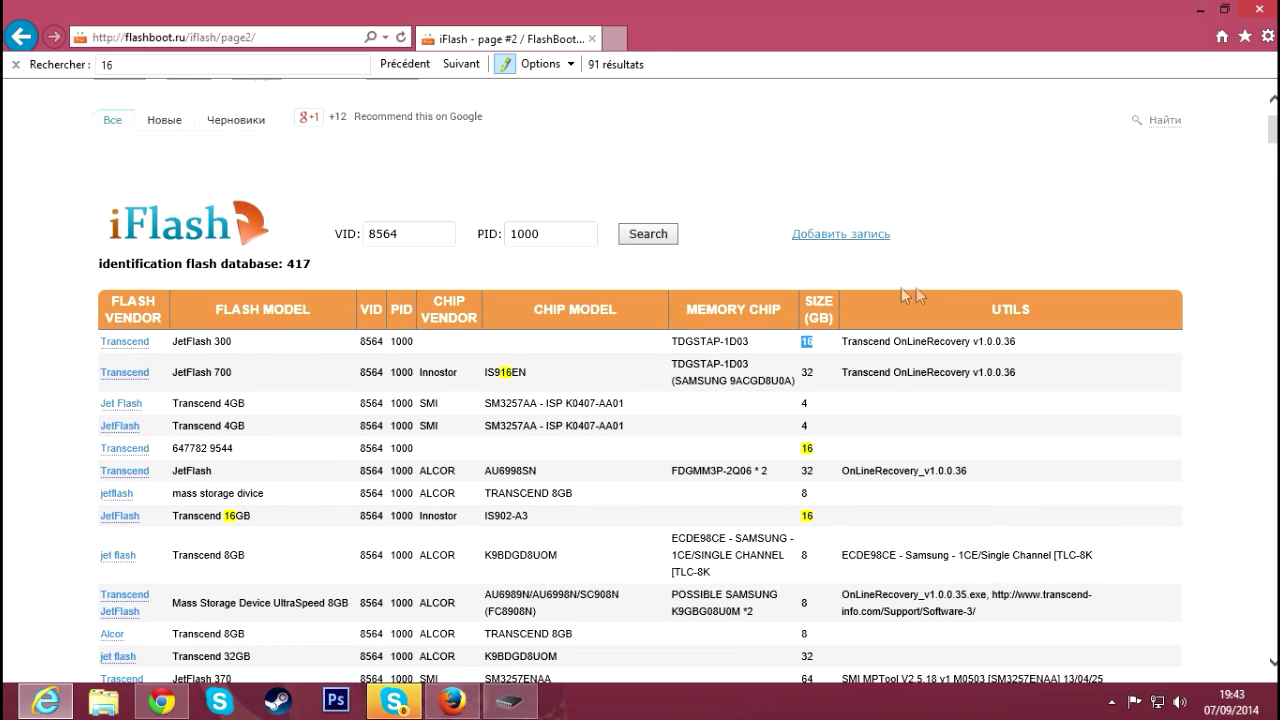
{"action": "scroll", "coordinate": [924, 292], "scroll_direction": "down", "scroll_amount": 4}
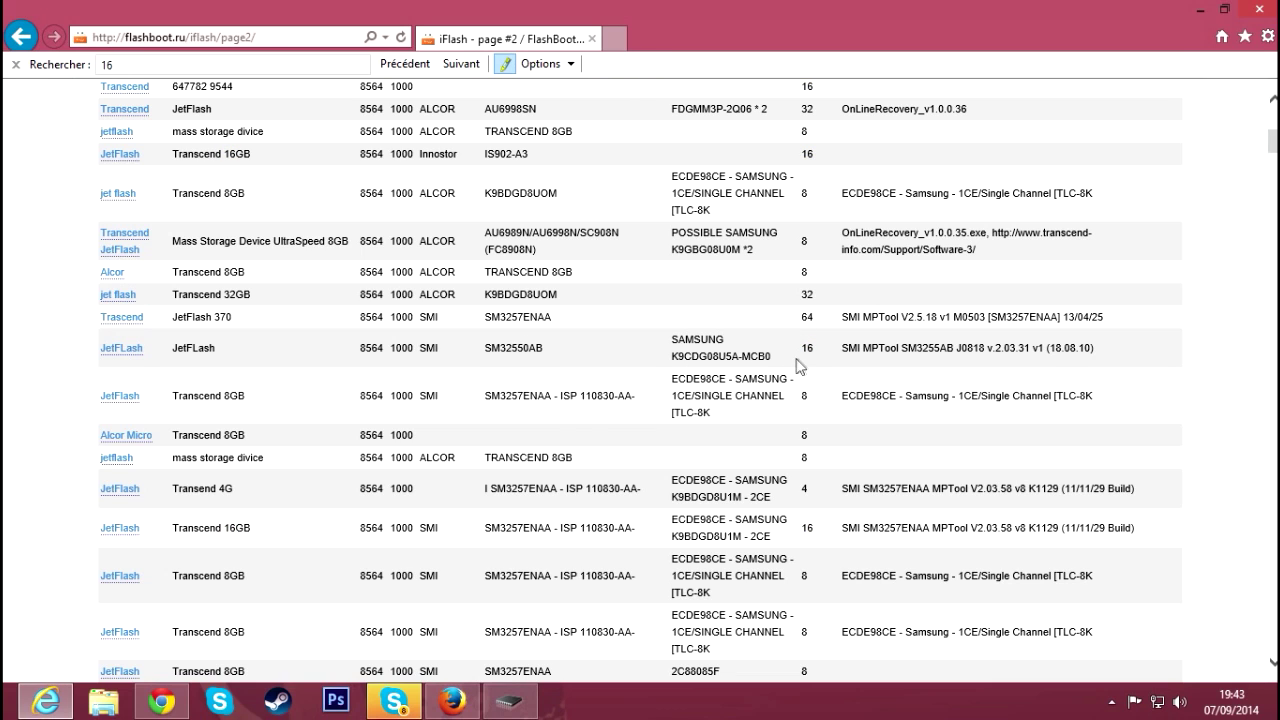
{"action": "scroll", "coordinate": [790, 352], "scroll_direction": "down", "scroll_amount": 4}
{"action": "scroll", "coordinate": [783, 332], "scroll_direction": "up", "scroll_amount": 6}
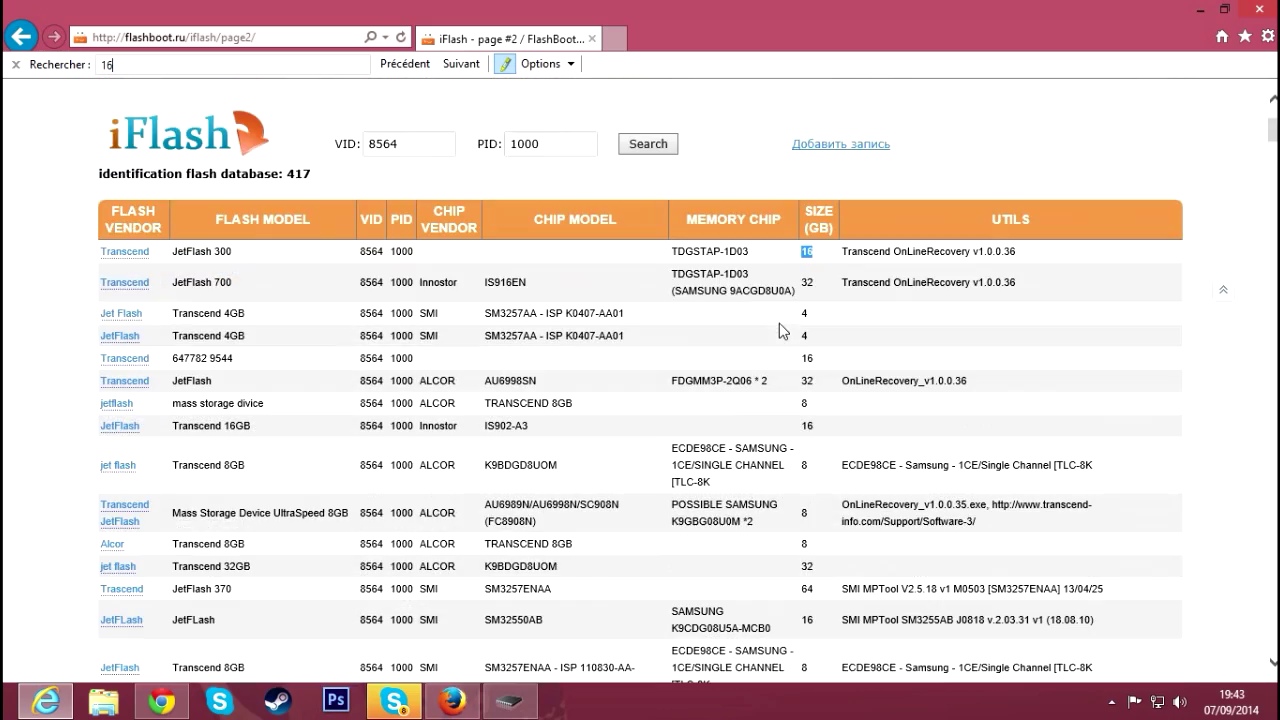
{"action": "scroll", "coordinate": [805, 348], "scroll_direction": "down", "scroll_amount": 3}
{"action": "scroll", "coordinate": [750, 343], "scroll_direction": "down", "scroll_amount": 6}
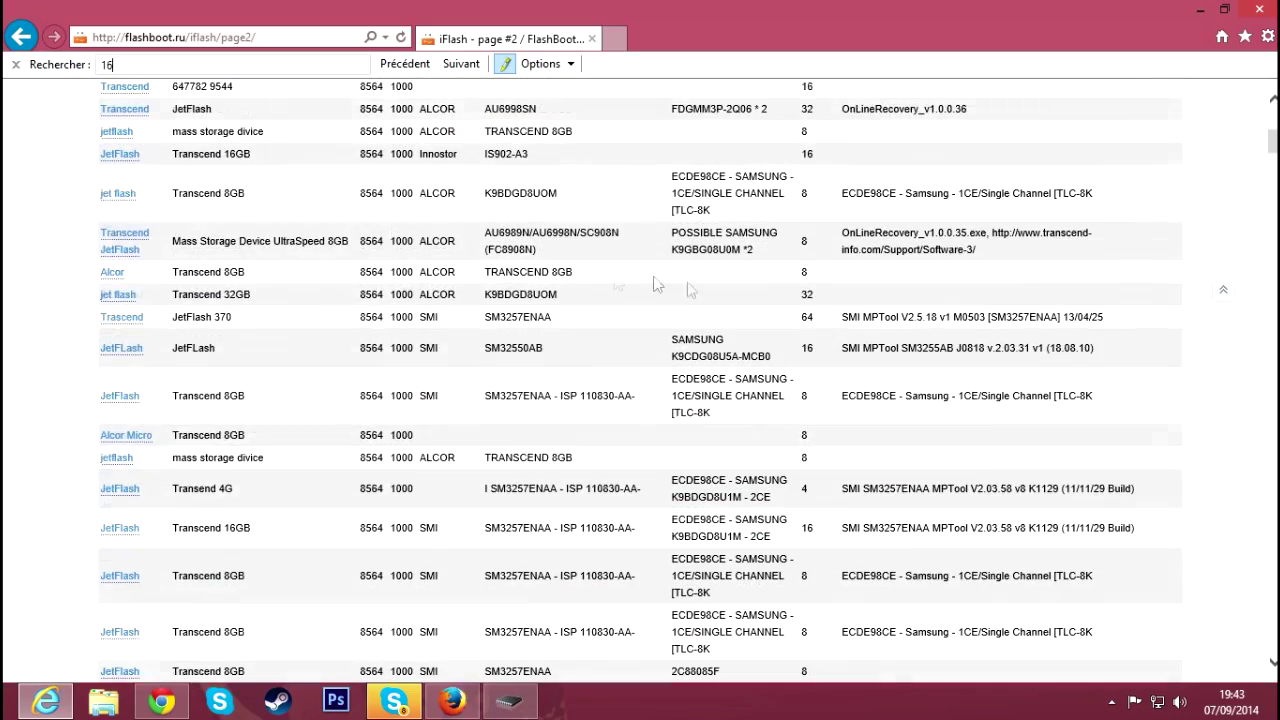
{"action": "scroll", "coordinate": [757, 313], "scroll_direction": "up", "scroll_amount": 5}
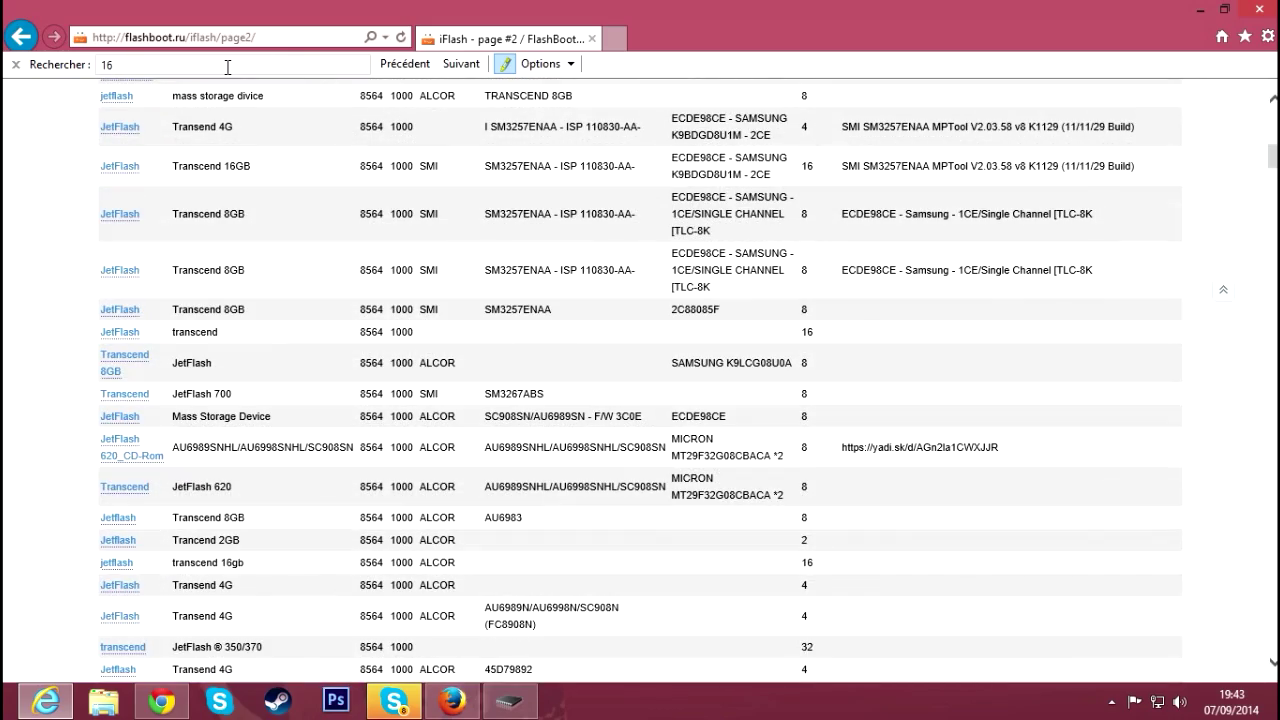
- Go through the further matches for 16 to find a Transcend 16GB entry with a listed utility
{"action": "key", "text": "Return"}
{"action": "key", "text": "Return"}
{"action": "scroll", "coordinate": [640, 380], "scroll_direction": "down", "scroll_amount": 4}
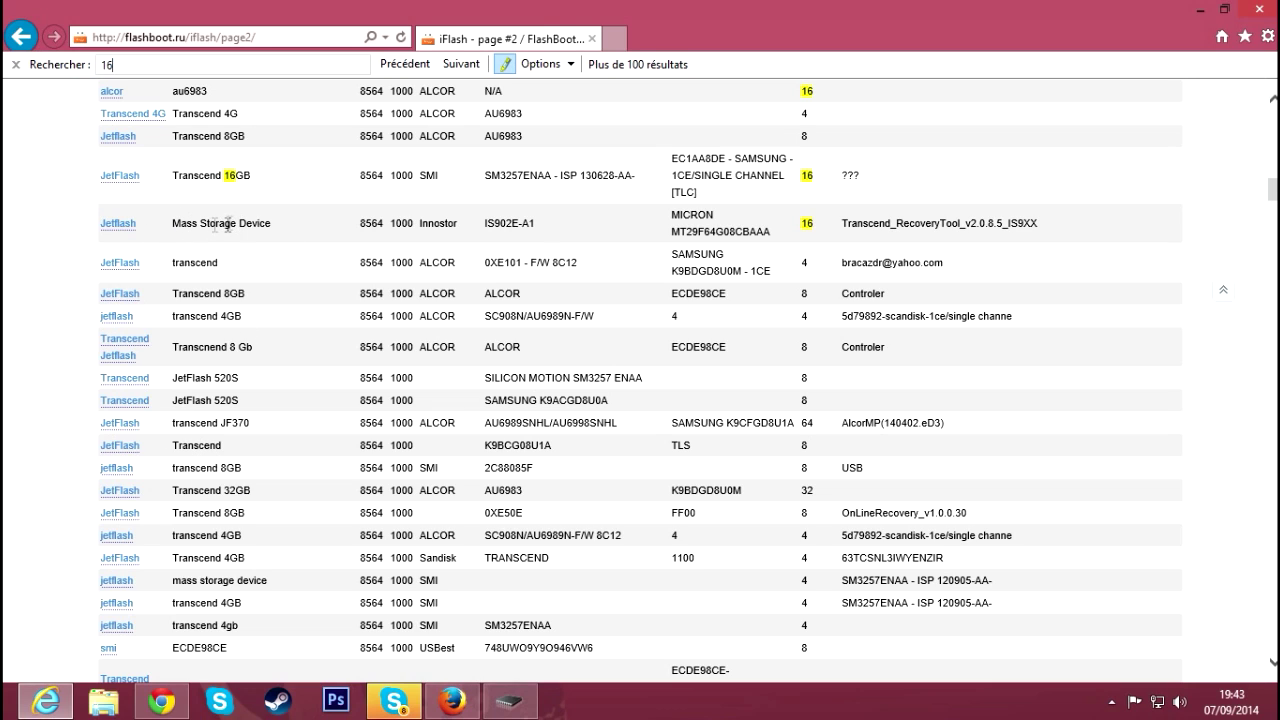
{"action": "scroll", "coordinate": [828, 359], "scroll_direction": "down", "scroll_amount": 3}
{"action": "scroll", "coordinate": [830, 380], "scroll_direction": "down", "scroll_amount": 4}
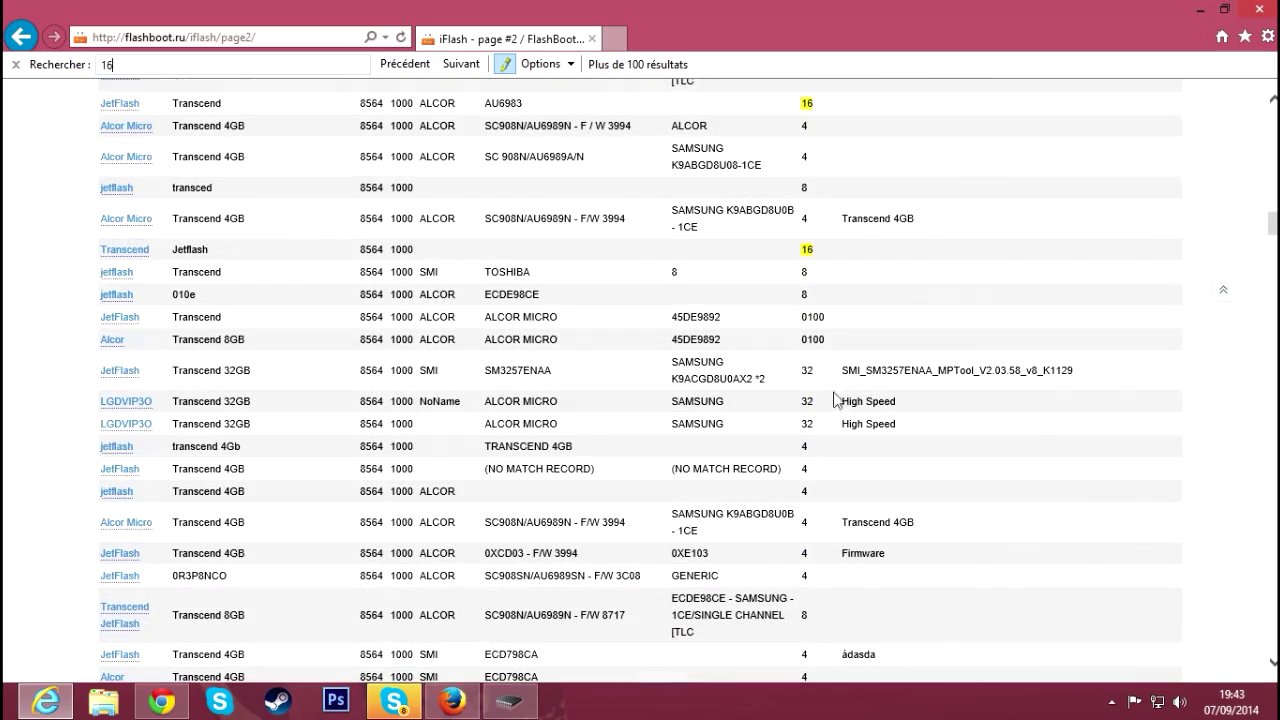
{"action": "scroll", "coordinate": [828, 394], "scroll_direction": "down", "scroll_amount": 10}
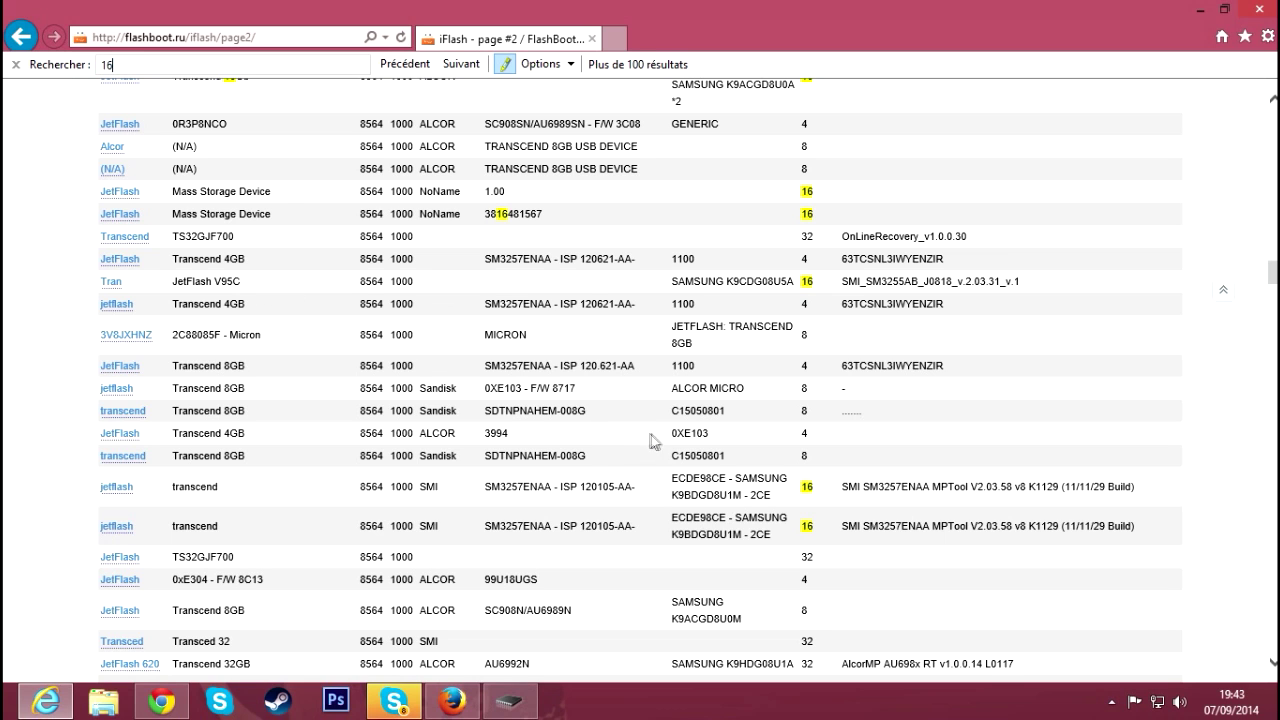
{"action": "scroll", "coordinate": [670, 450], "scroll_direction": "down", "scroll_amount": 3}
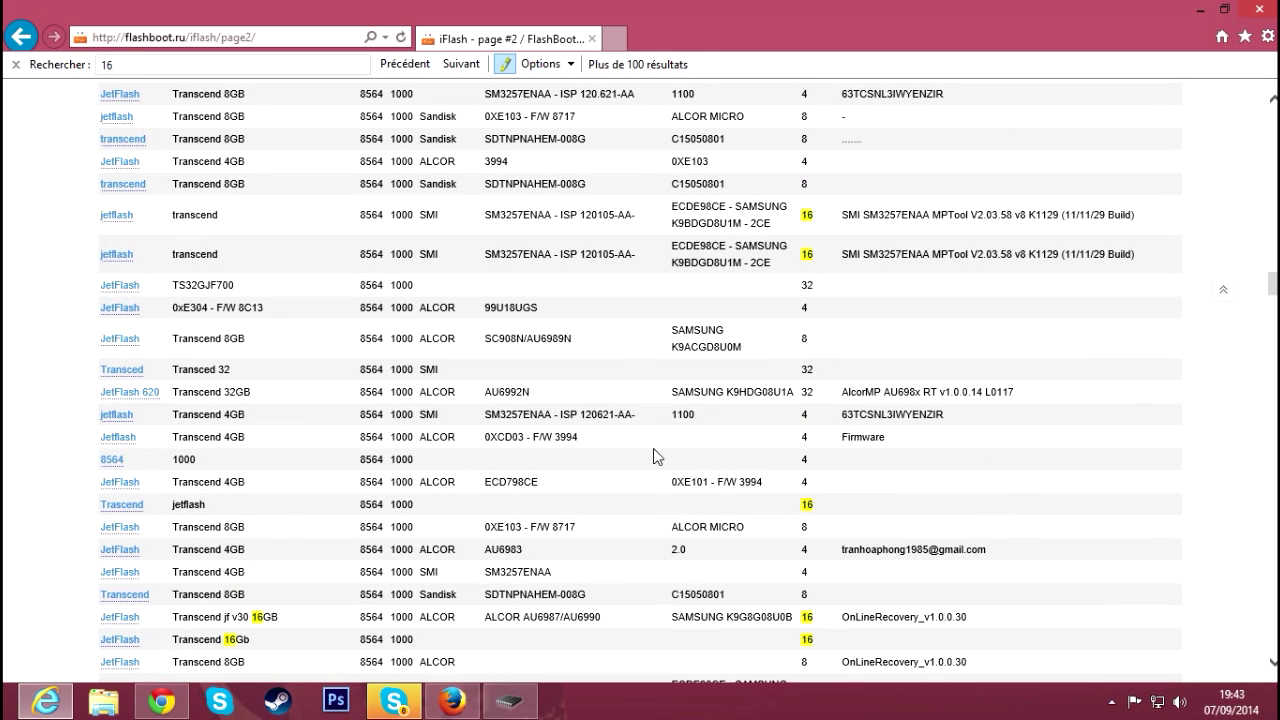
{"action": "scroll", "coordinate": [617, 435], "scroll_direction": "down", "scroll_amount": 2}
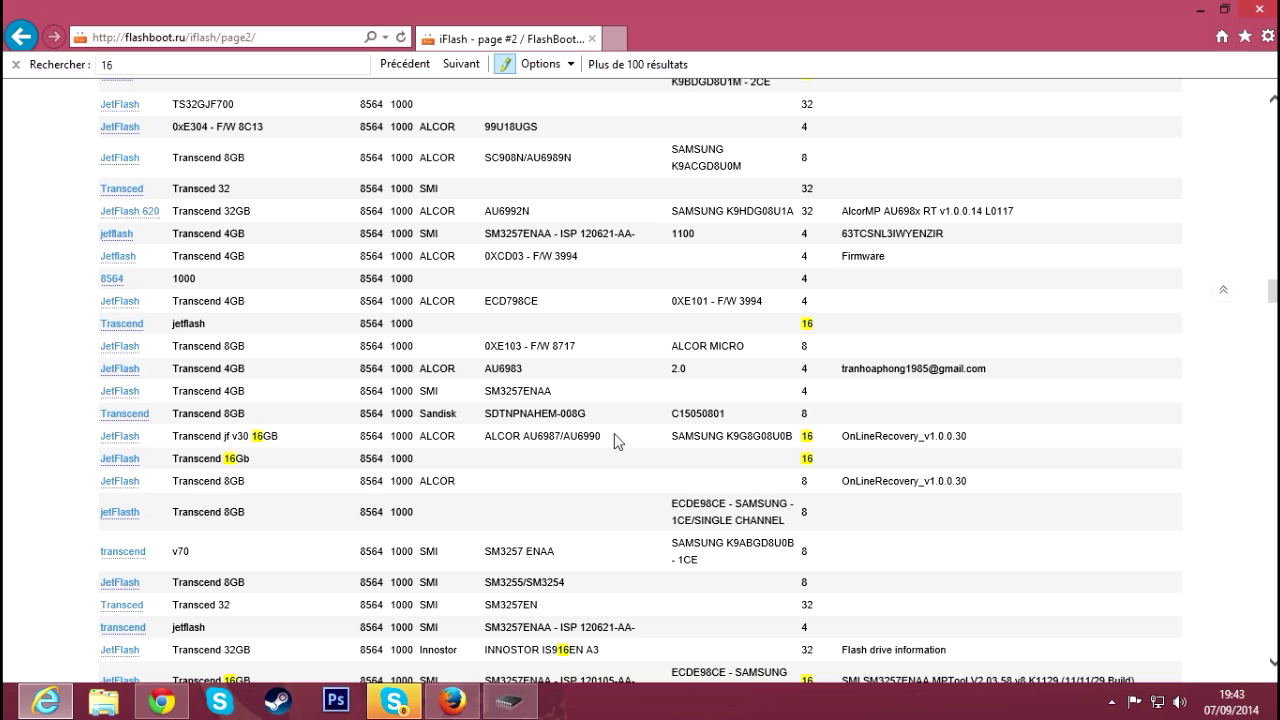
{"action": "scroll", "coordinate": [665, 461], "scroll_direction": "down", "scroll_amount": 2}
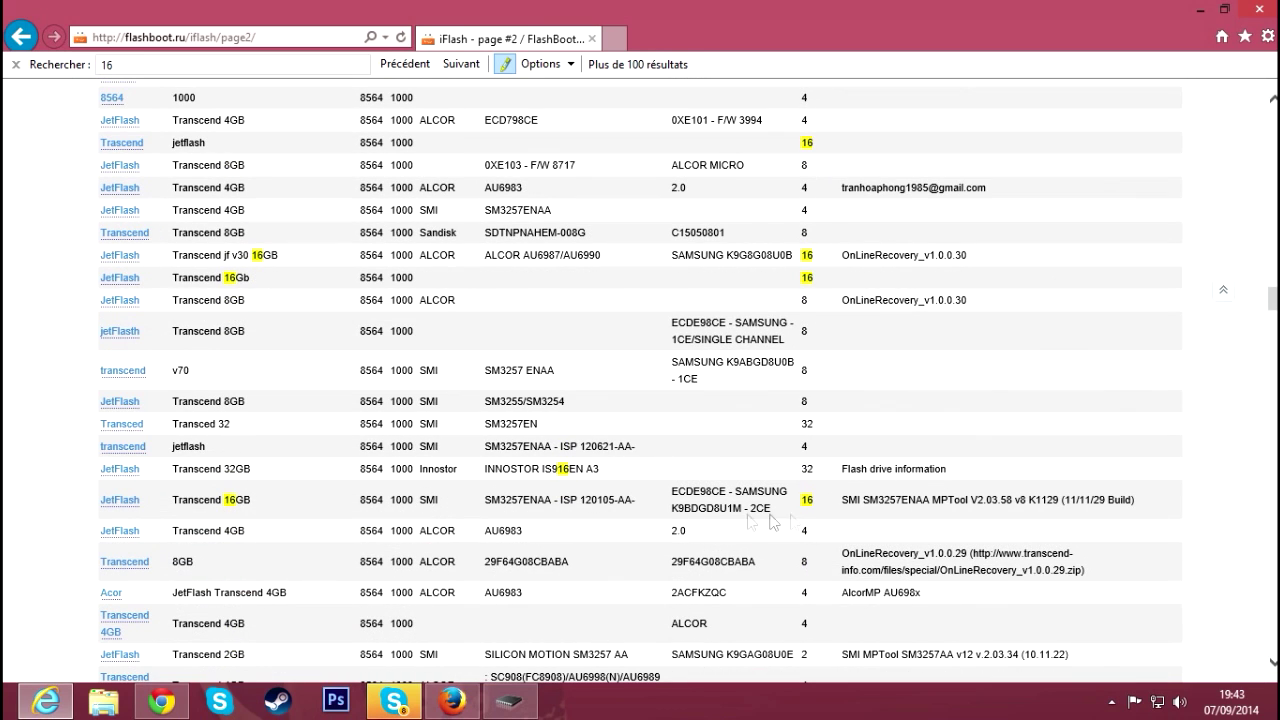
- Check the flash drive's controller model in ChipEasy against the Transcend 16GB entry, then return to the iFlash table
{"action": "left_click_drag", "start_coordinate": [815, 510], "coordinate": [932, 502]}
{"action": "left_click", "coordinate": [527, 711]}
{"action": "left_click_drag", "start_coordinate": [986, 68], "coordinate": [414, 84]}
{"action": "left_click_drag", "start_coordinate": [286, 413], "coordinate": [234, 412]}
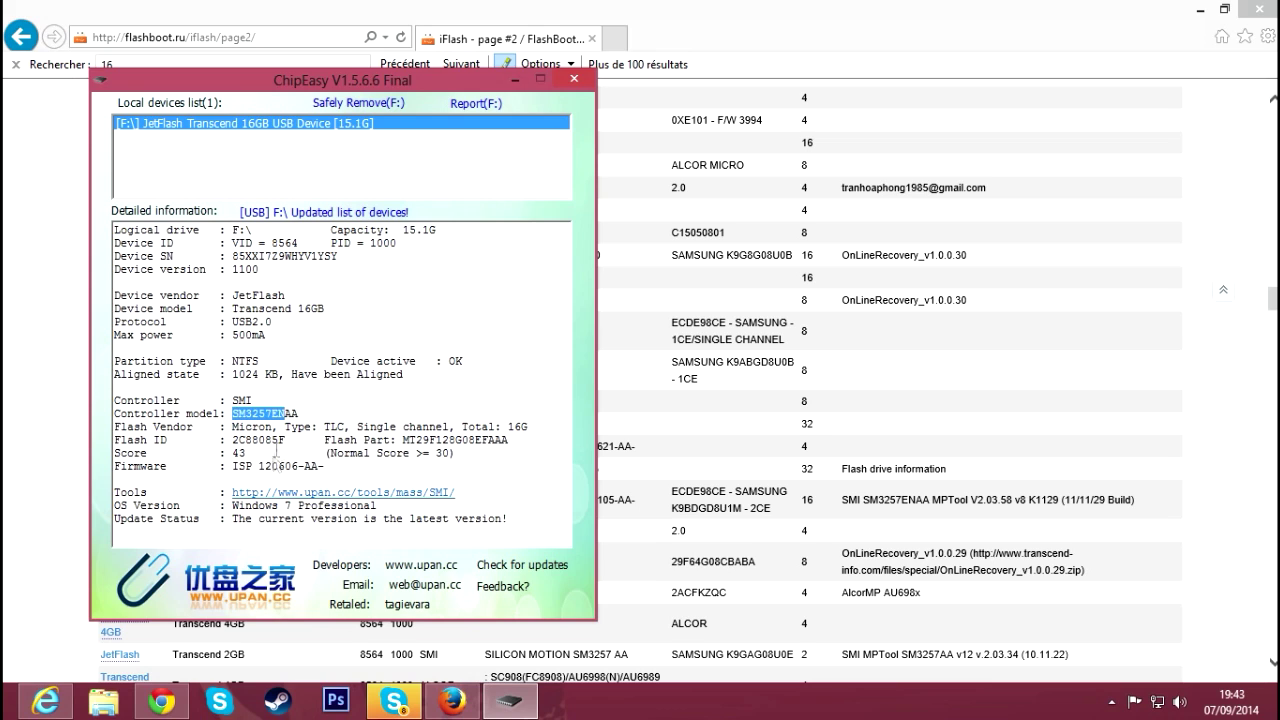
{"action": "left_click", "coordinate": [978, 612]}
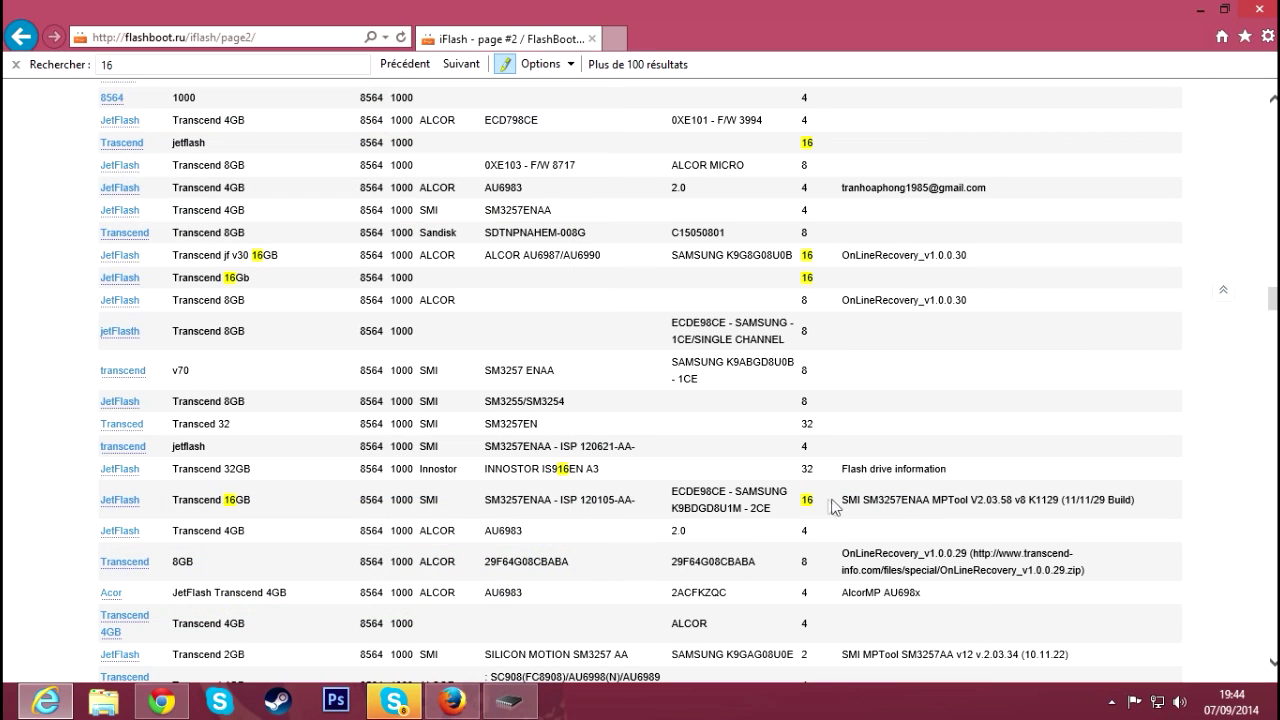
- Copy the utility name SMI SM3257ENAA MPTool V2.03.58 v8 K1129 (11/11/29 Build) from the Transcend 16GB row
{"action": "left_click_drag", "start_coordinate": [840, 502], "coordinate": [1130, 503]}
{"action": "key", "text": "super+c"}
{"action": "right_click", "coordinate": [1130, 503]}
{"action": "left_click", "coordinate": [980, 264]}
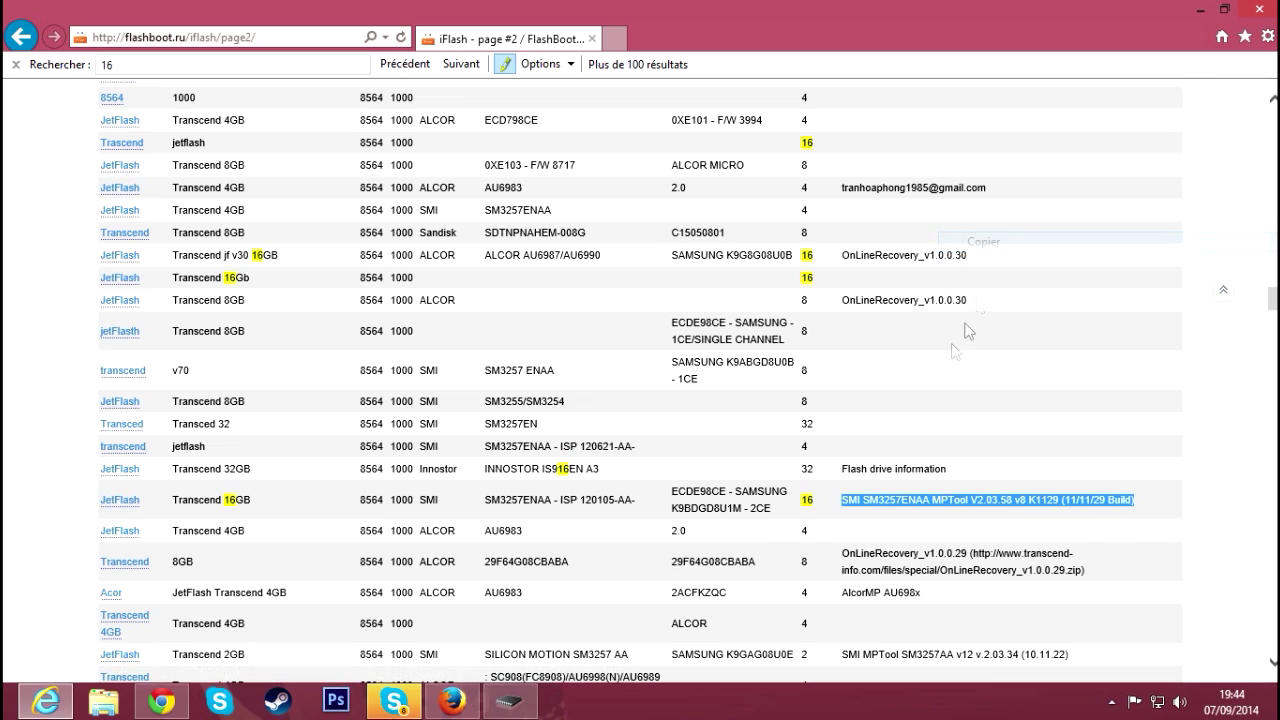
- Open the FlashBoot.ru files section (Файлы) in a new tab and search it for the copied utility name
{"action": "key", "text": "Home"}
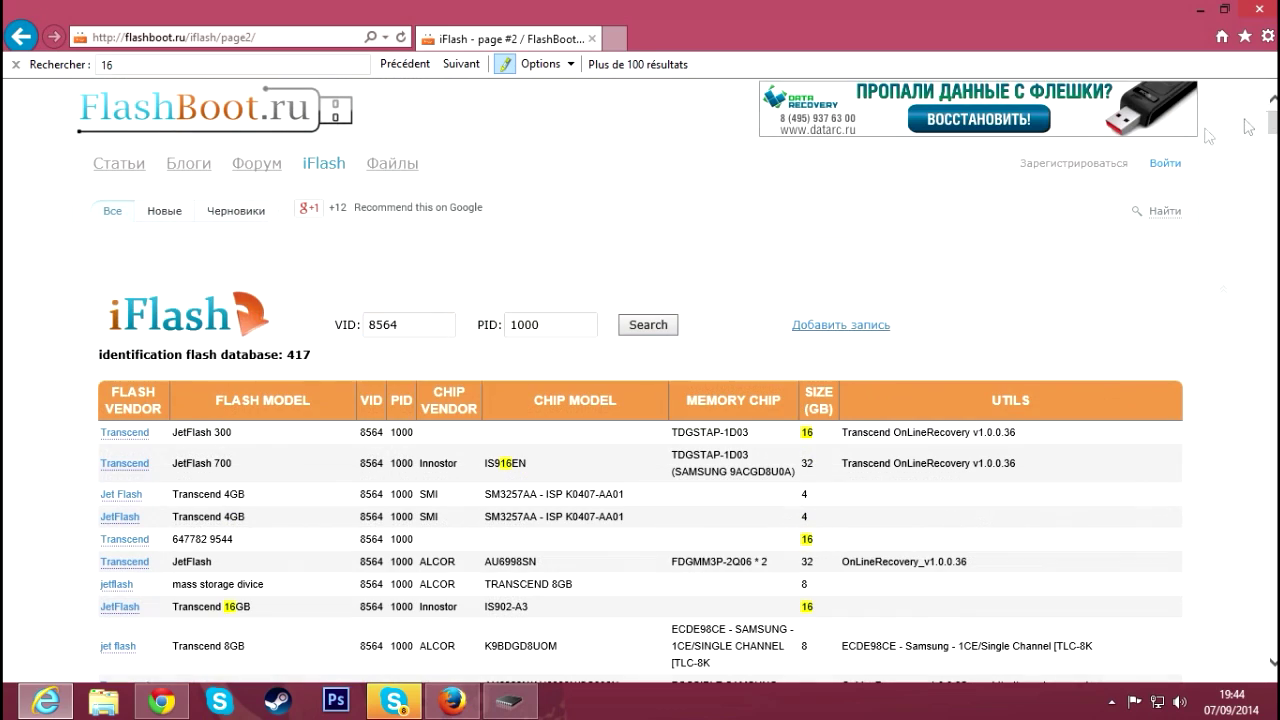
{"action": "middle_click", "coordinate": [383, 168]}
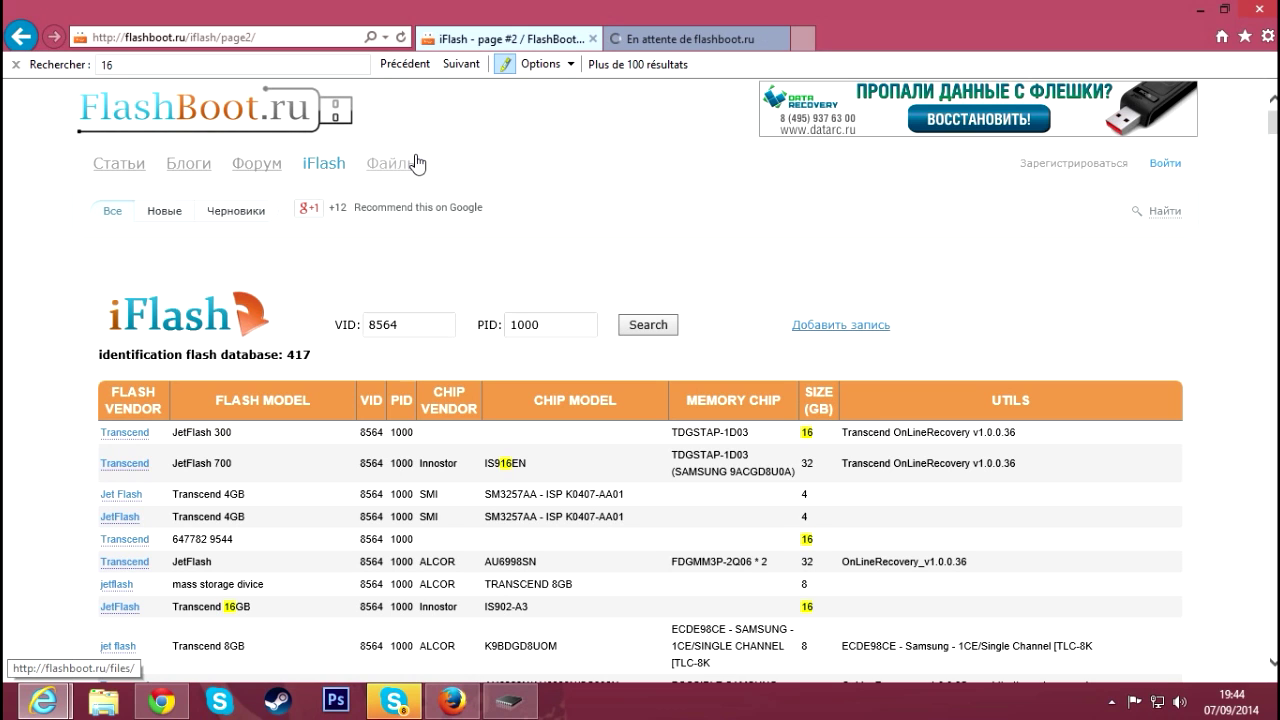
{"action": "left_click", "coordinate": [637, 50]}
{"action": "left_click", "coordinate": [345, 318]}
{"action": "right_click", "coordinate": [350, 314]}
{"action": "left_click", "coordinate": [430, 395]}
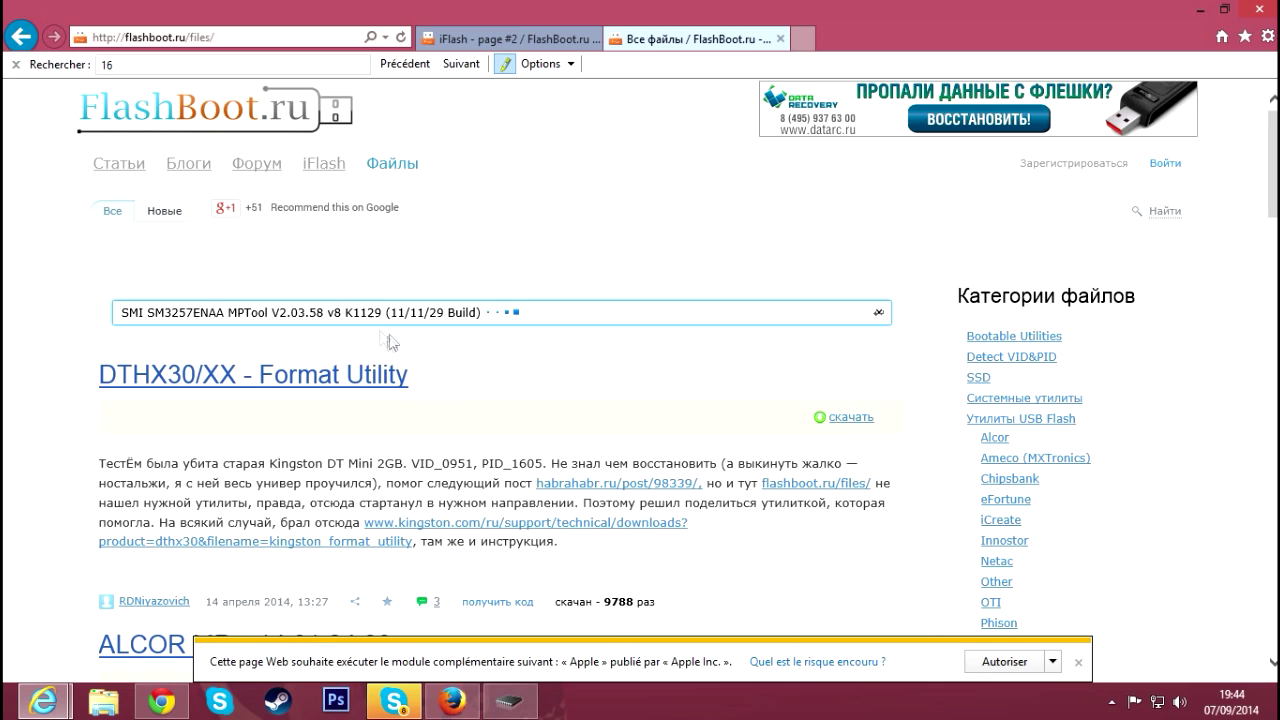
{"action": "scroll", "coordinate": [405, 445], "scroll_direction": "down", "scroll_amount": 3}
{"action": "scroll", "coordinate": [414, 457], "scroll_direction": "up", "scroll_amount": 3}
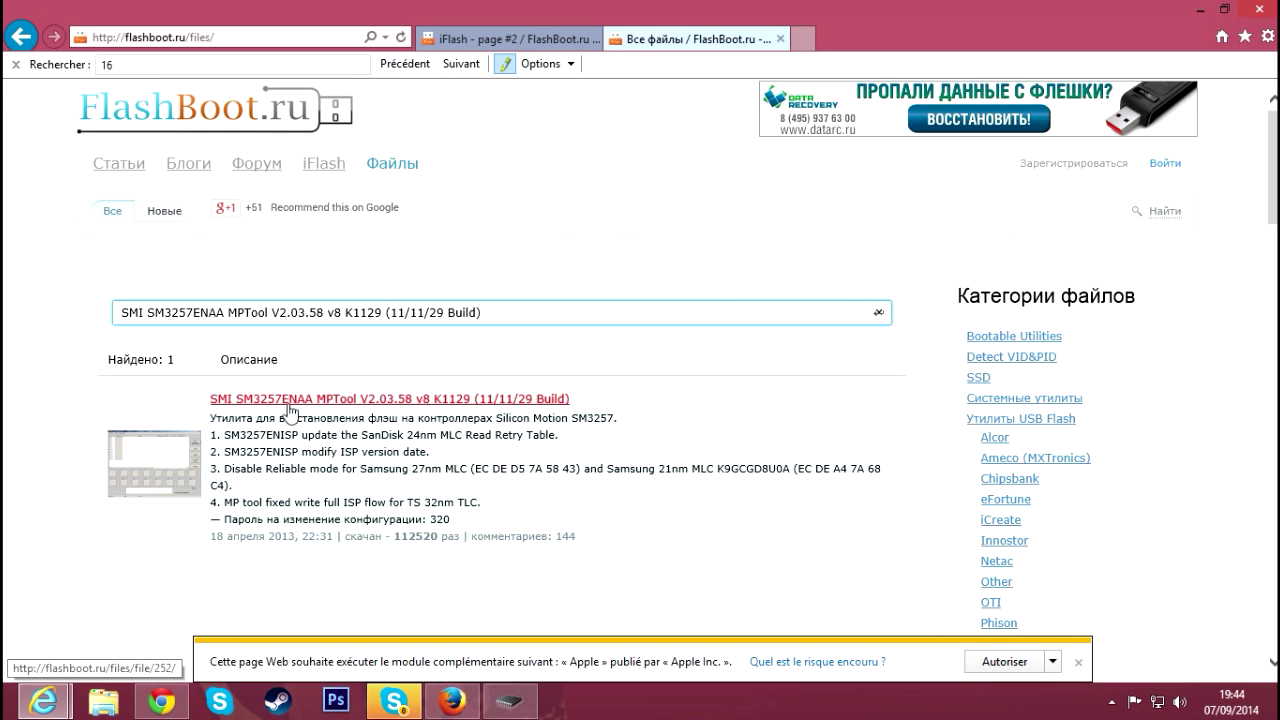
- Open the found SMI SM3257ENAA MPTool entry, download its archive, and dismiss the Apple add-on notification
{"action": "left_click", "coordinate": [288, 399]}
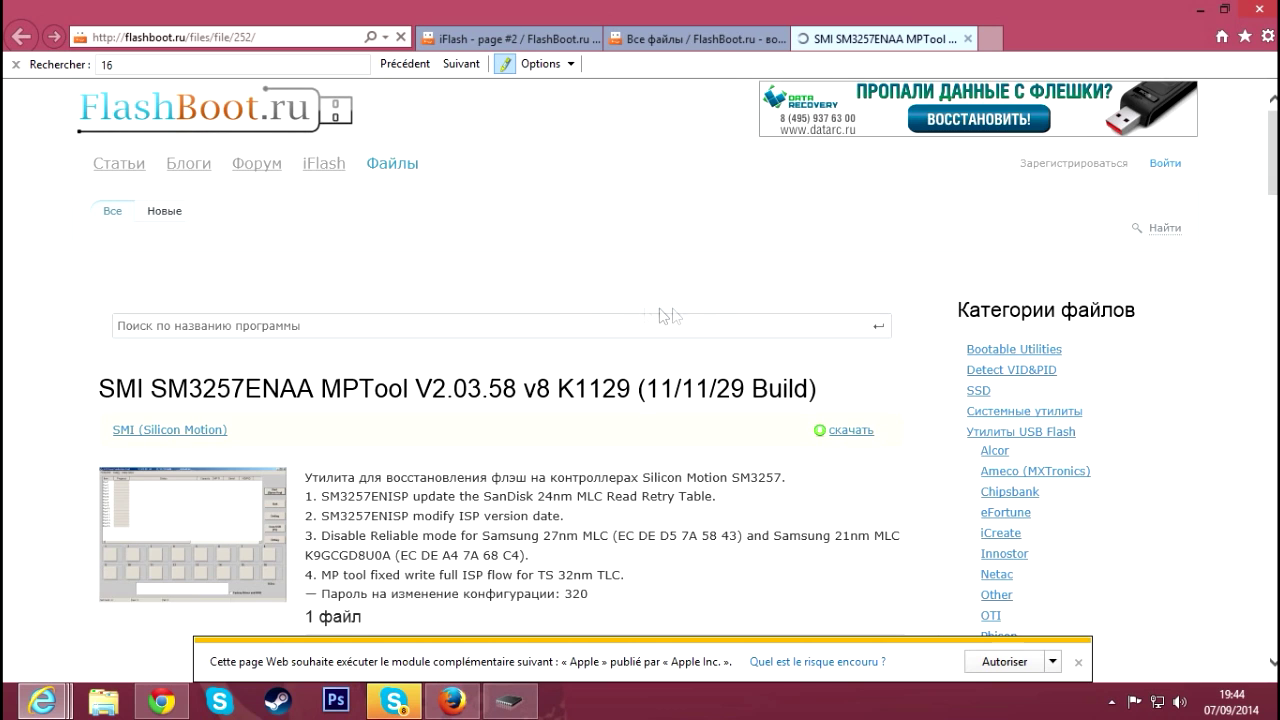
{"action": "scroll", "coordinate": [707, 423], "scroll_direction": "down", "scroll_amount": 1}
{"action": "scroll", "coordinate": [707, 423], "scroll_direction": "down", "scroll_amount": 2}
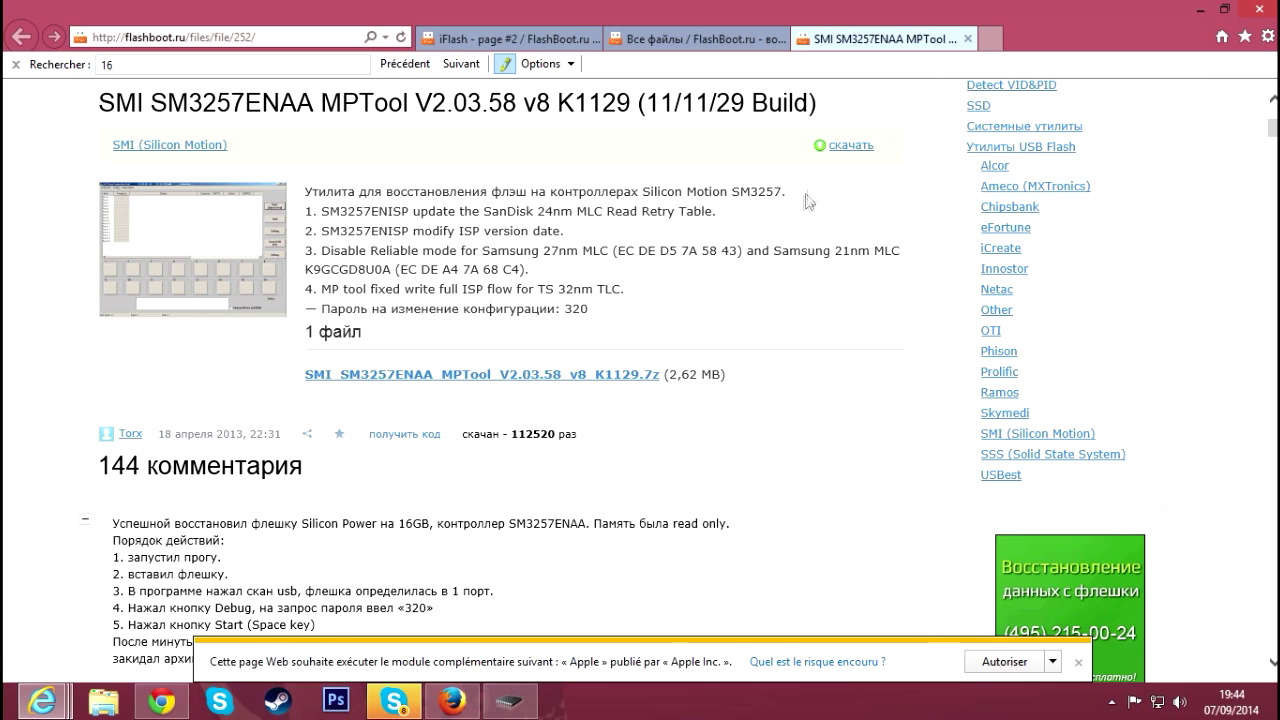
{"action": "left_click", "coordinate": [833, 150]}
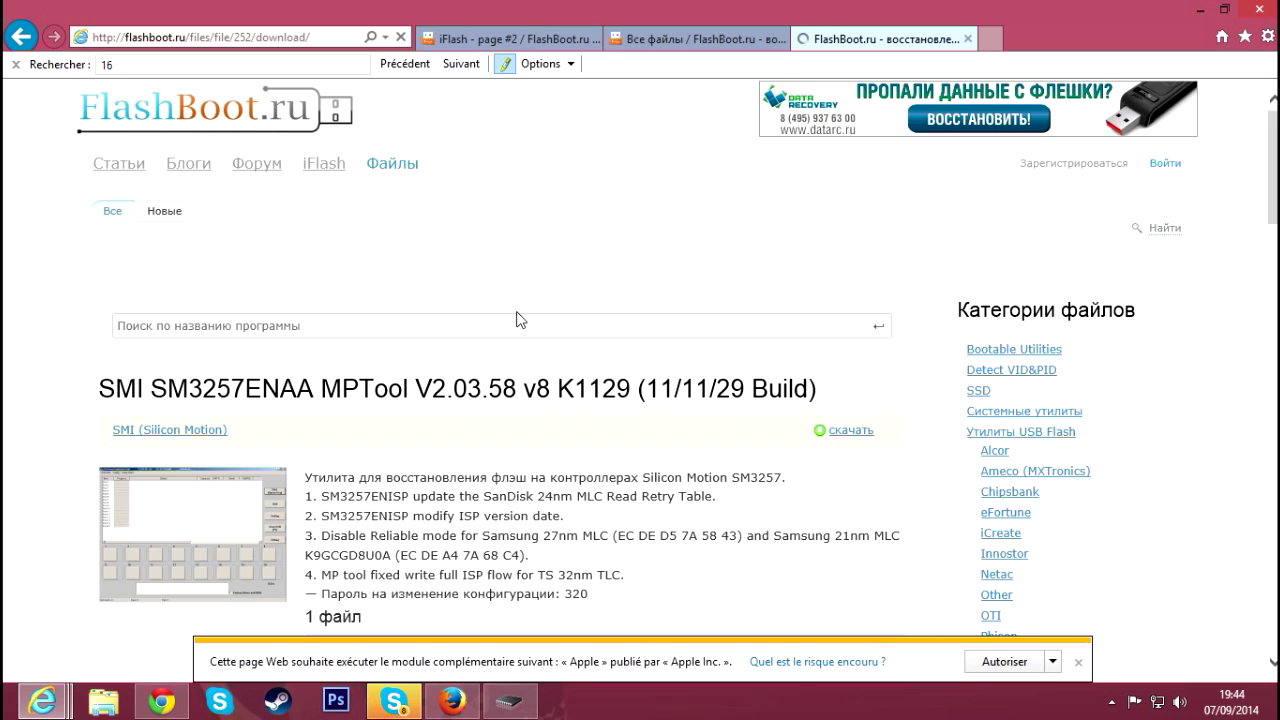
{"action": "left_click", "coordinate": [1078, 662]}
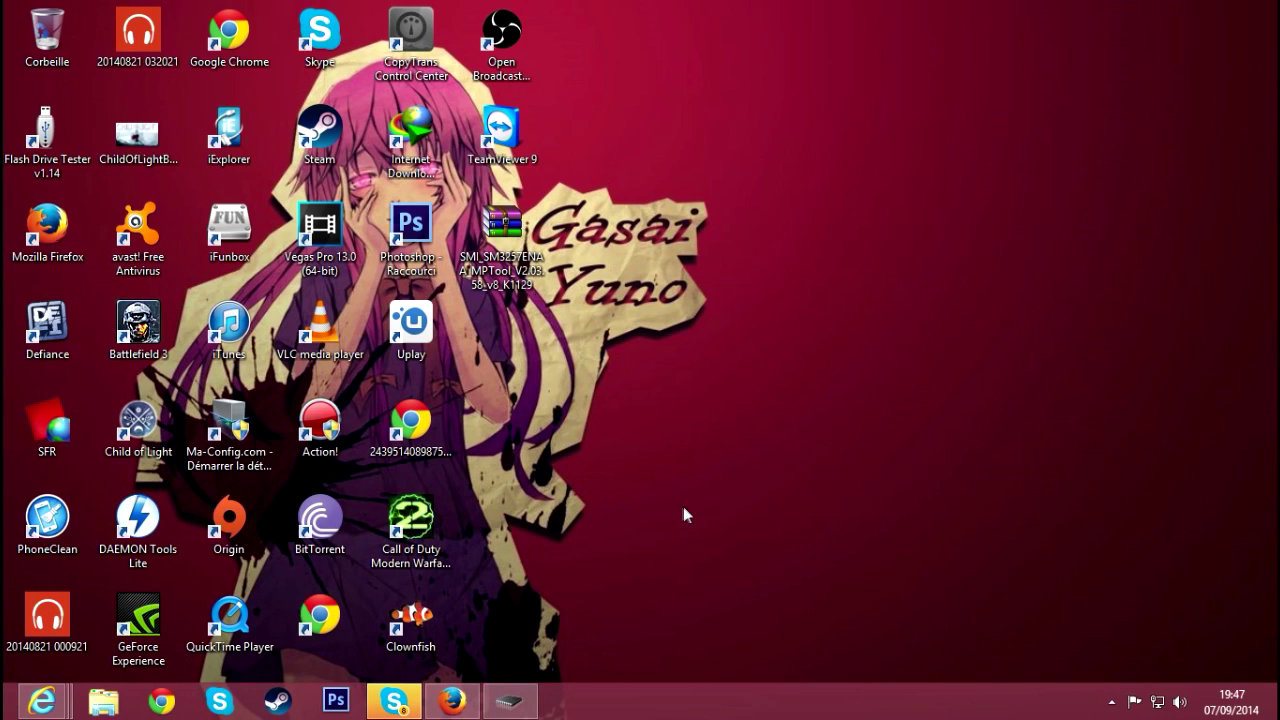
- Extract the downloaded SMI_SM3257ENAA_MPTool archive on the desktop and open the innermost extracted folder
{"action": "right_click", "coordinate": [505, 232]}
{"action": "left_click", "coordinate": [575, 305]}
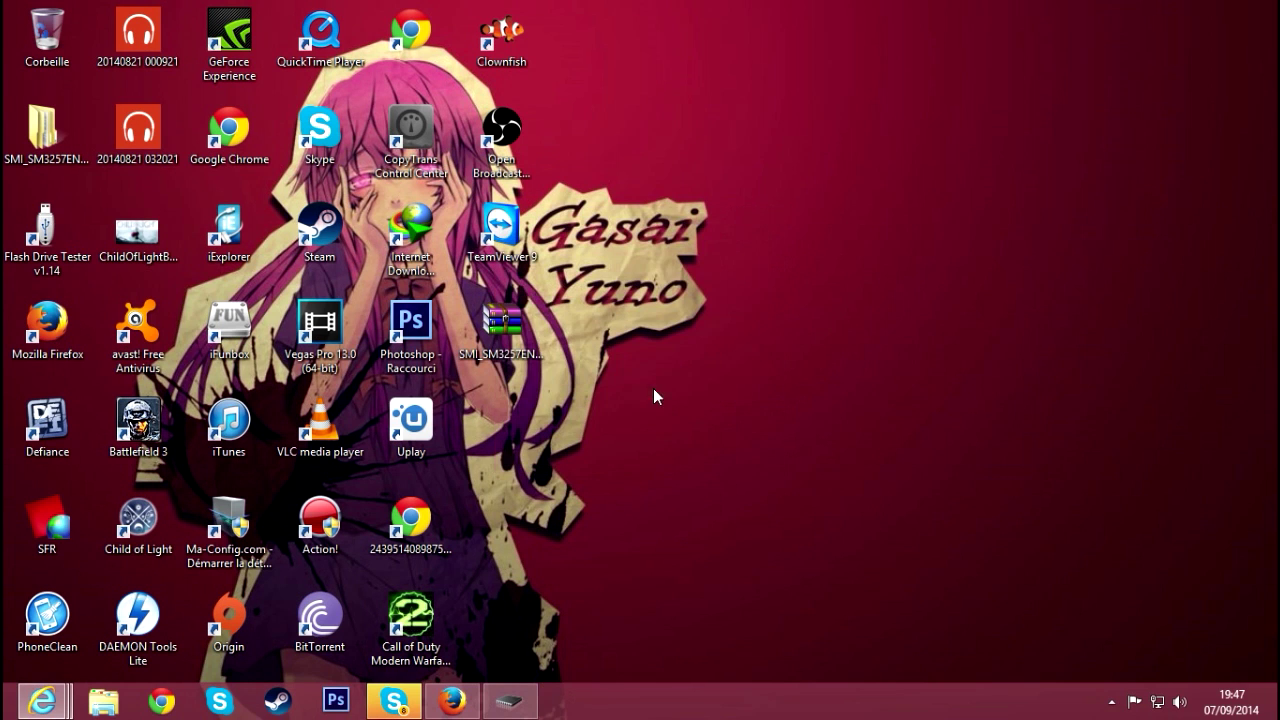
{"action": "double_click", "coordinate": [43, 130]}
{"action": "left_click", "coordinate": [419, 220]}
{"action": "double_click", "coordinate": [419, 220]}
- Set sm32Xtest_V58-8 to run in Windows XP (Service Pack 3) compatibility mode and as administrator
{"action": "left_click", "coordinate": [434, 399]}
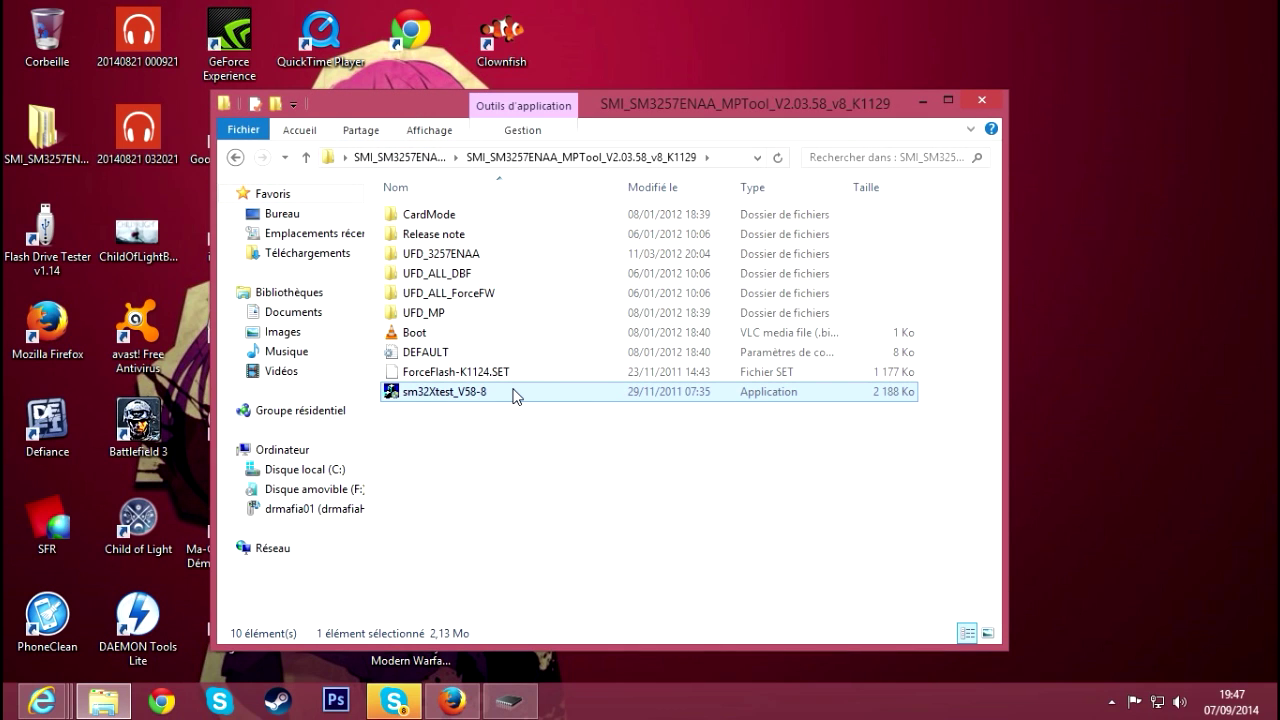
{"action": "right_click", "coordinate": [434, 396]}
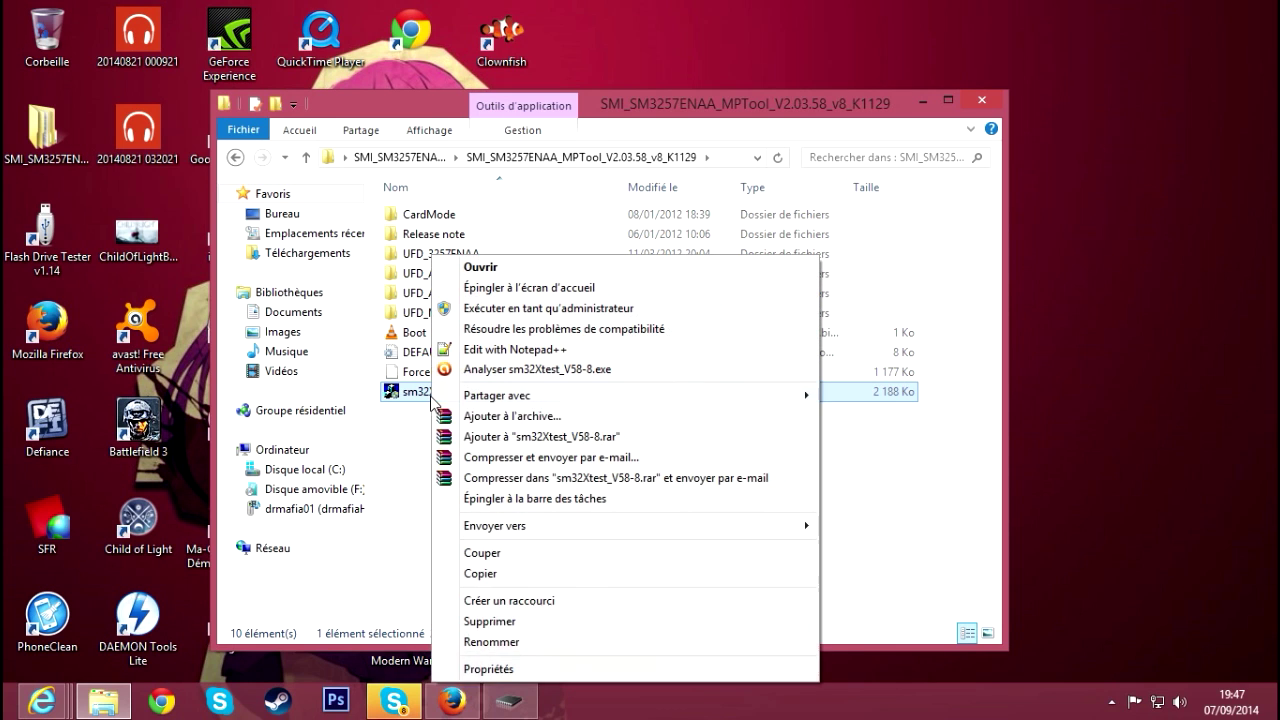
{"action": "left_click", "coordinate": [503, 669]}
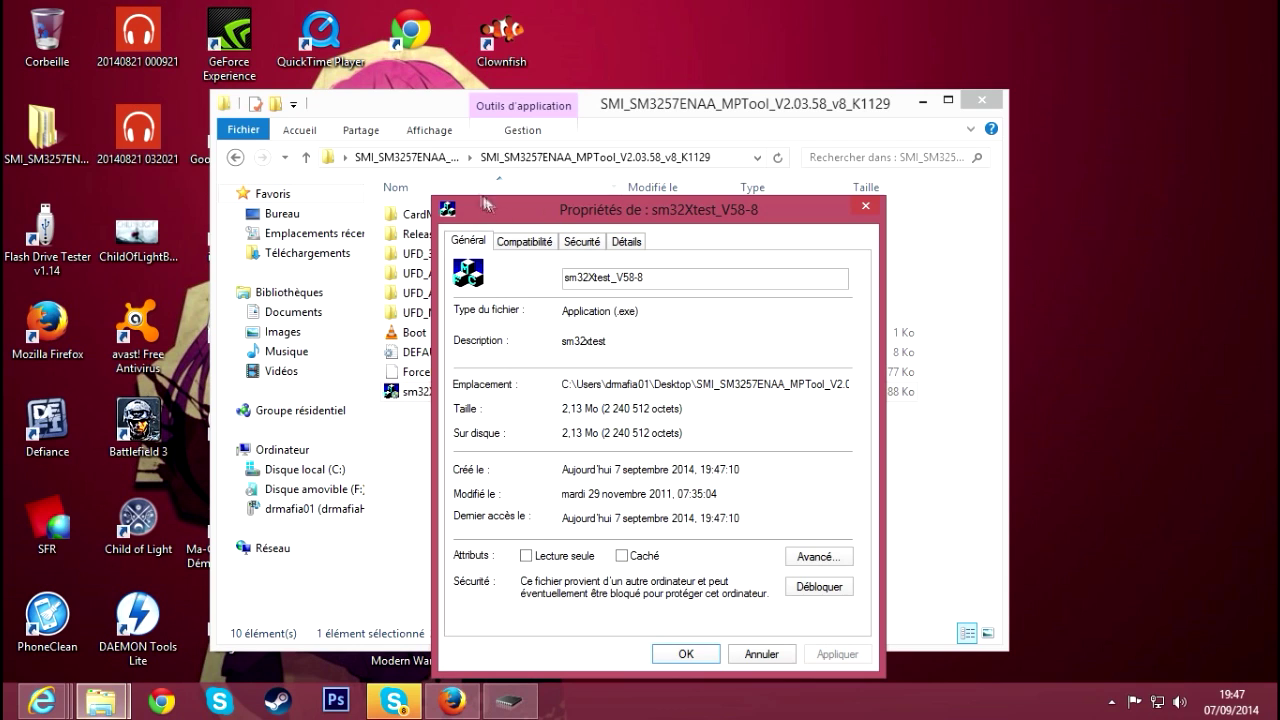
{"action": "left_click", "coordinate": [512, 241]}
{"action": "left_click", "coordinate": [490, 377]}
{"action": "left_click", "coordinate": [512, 402]}
{"action": "left_click", "coordinate": [528, 405]}
{"action": "left_click", "coordinate": [558, 402]}
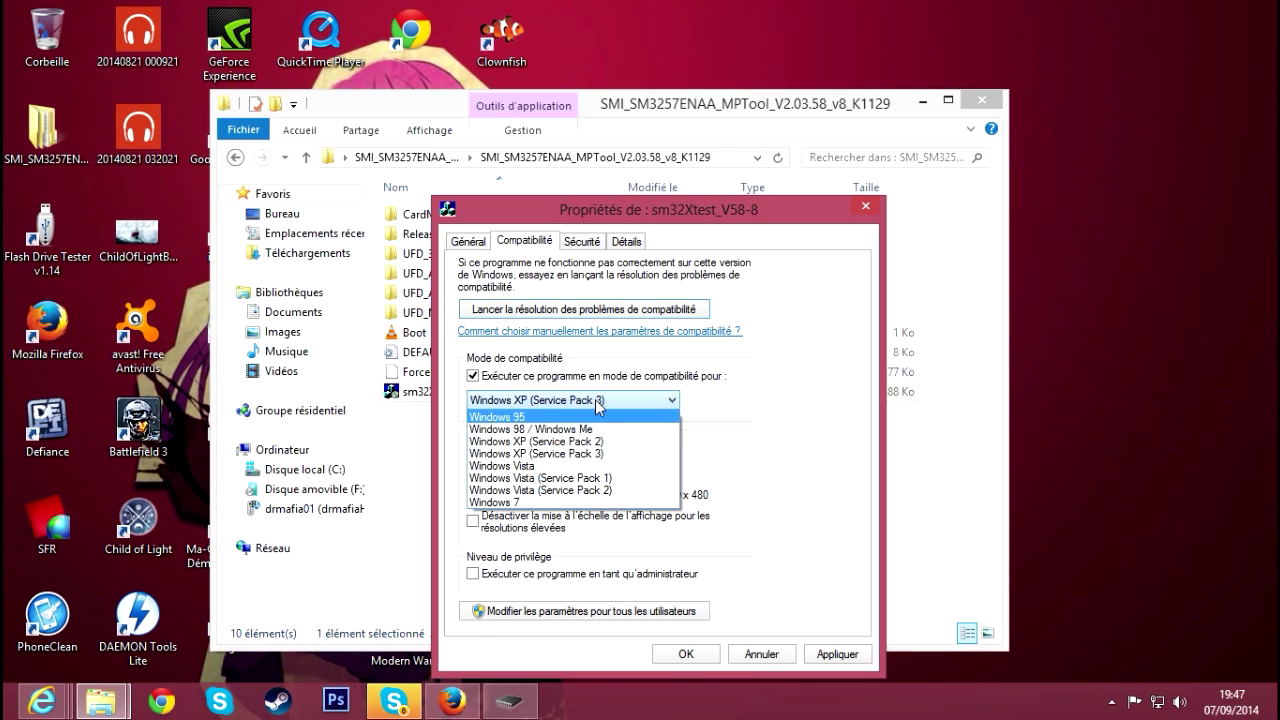
{"action": "left_click", "coordinate": [597, 399]}
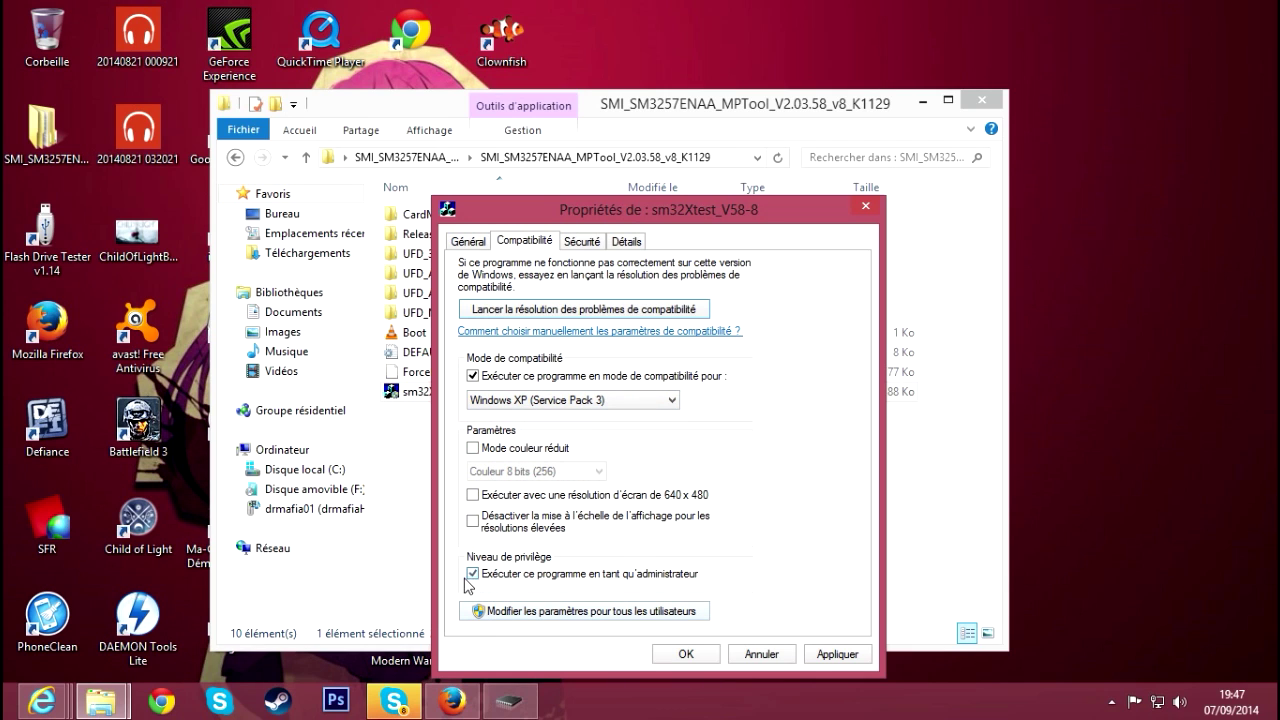
{"action": "left_click", "coordinate": [704, 656]}
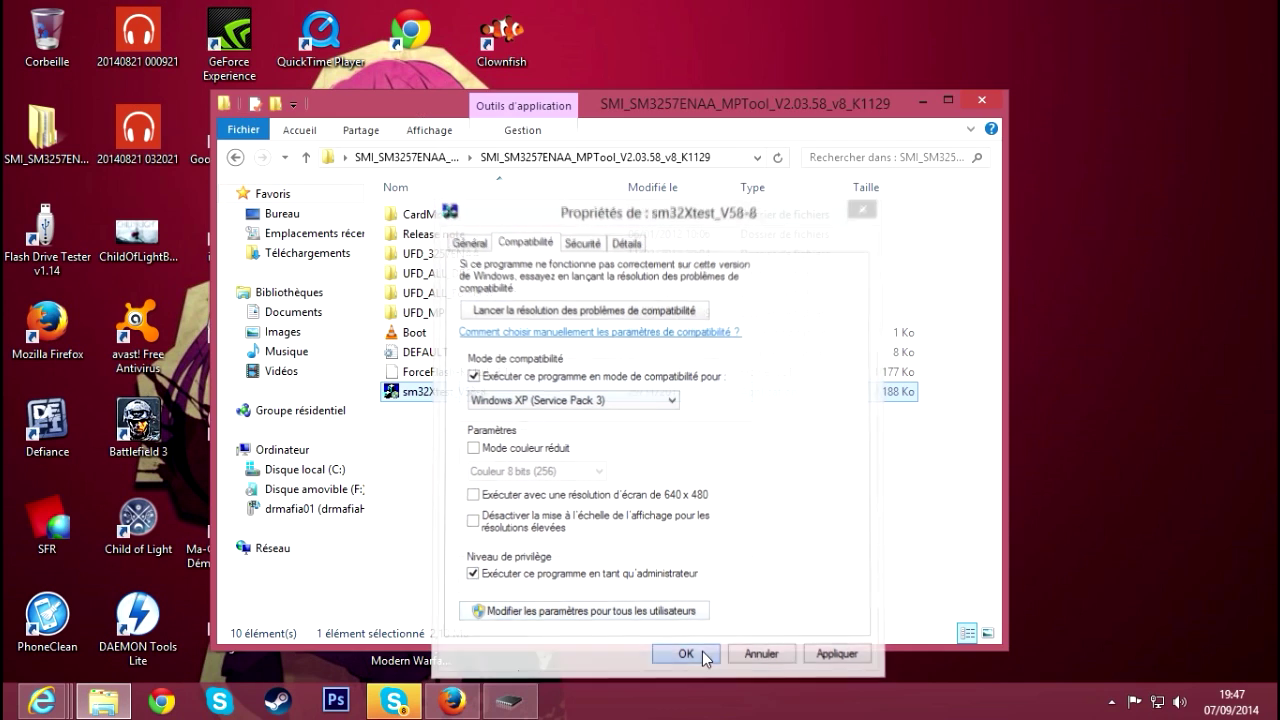
- Launch sm32Xtest_V58-8, scan for connected USB drives, and select Port 1
{"action": "mouse_move", "coordinate": [518, 404]}
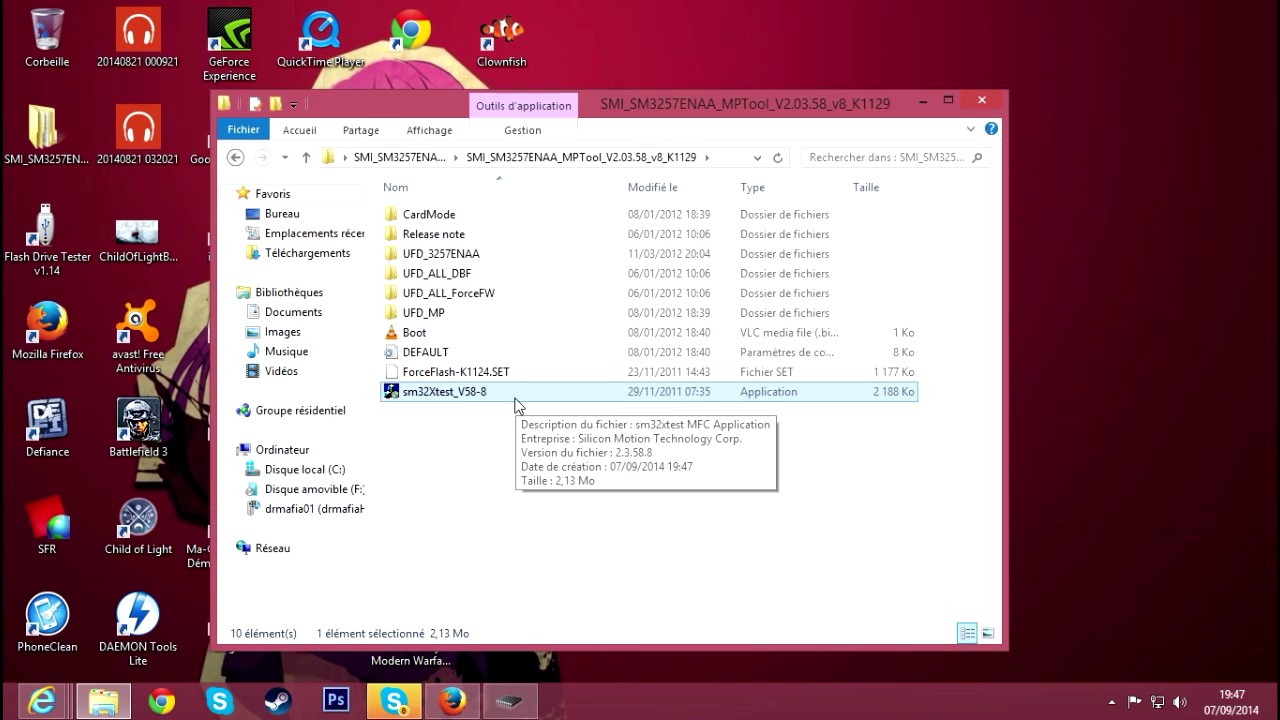
{"action": "double_click", "coordinate": [519, 398]}
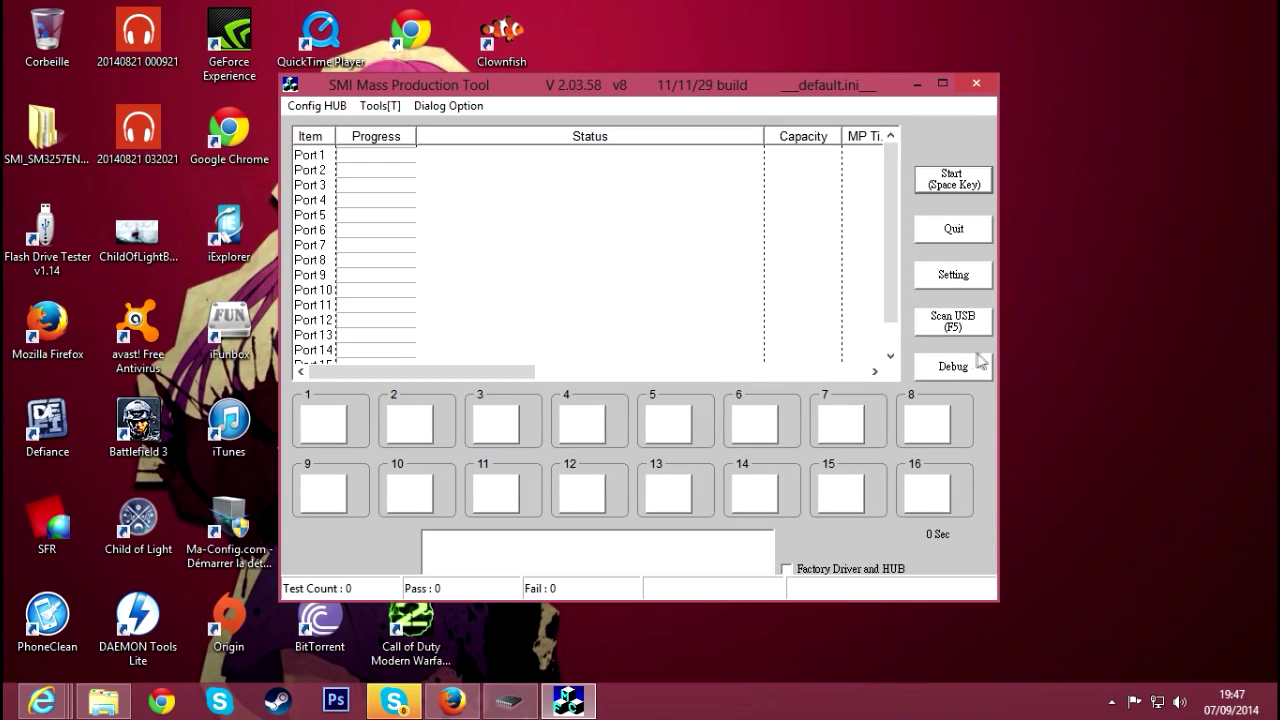
{"action": "left_click", "coordinate": [952, 330]}
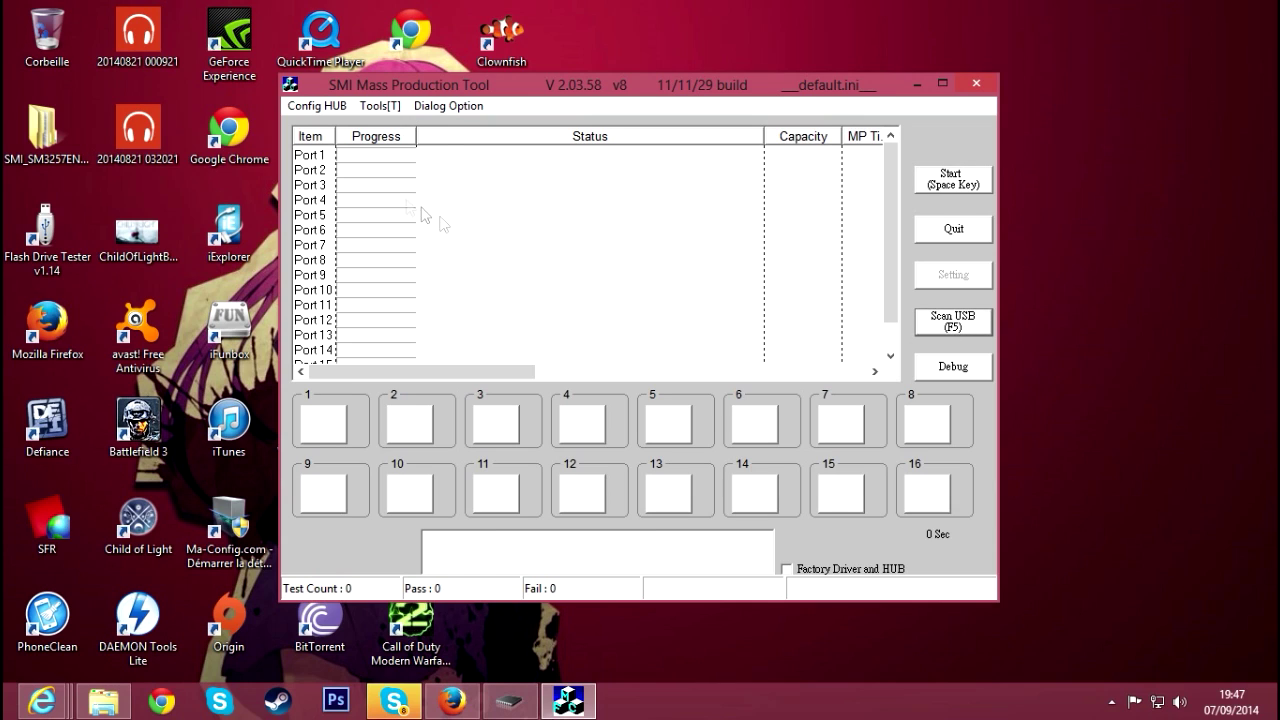
{"action": "left_click", "coordinate": [435, 160]}
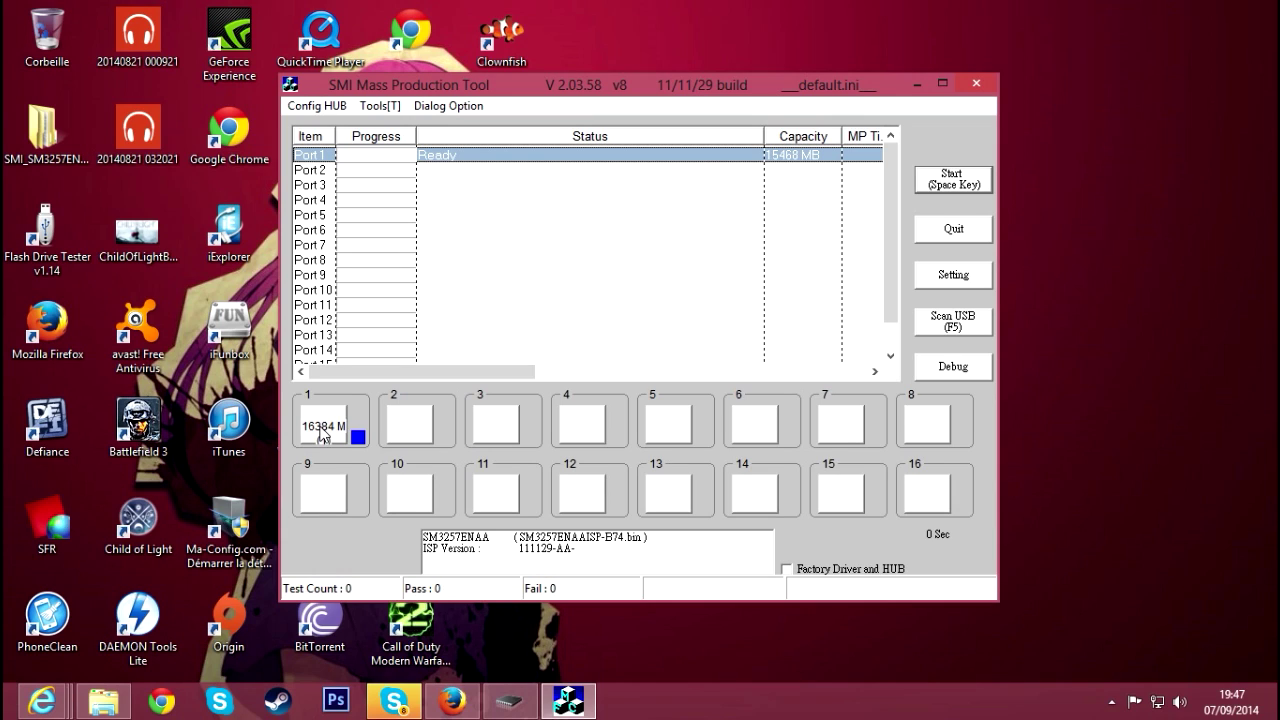
- Open the detailed information of the drive on Port 1, examine its VID, PID, serial, vendor and controller fields, and close it
{"action": "double_click", "coordinate": [322, 436]}
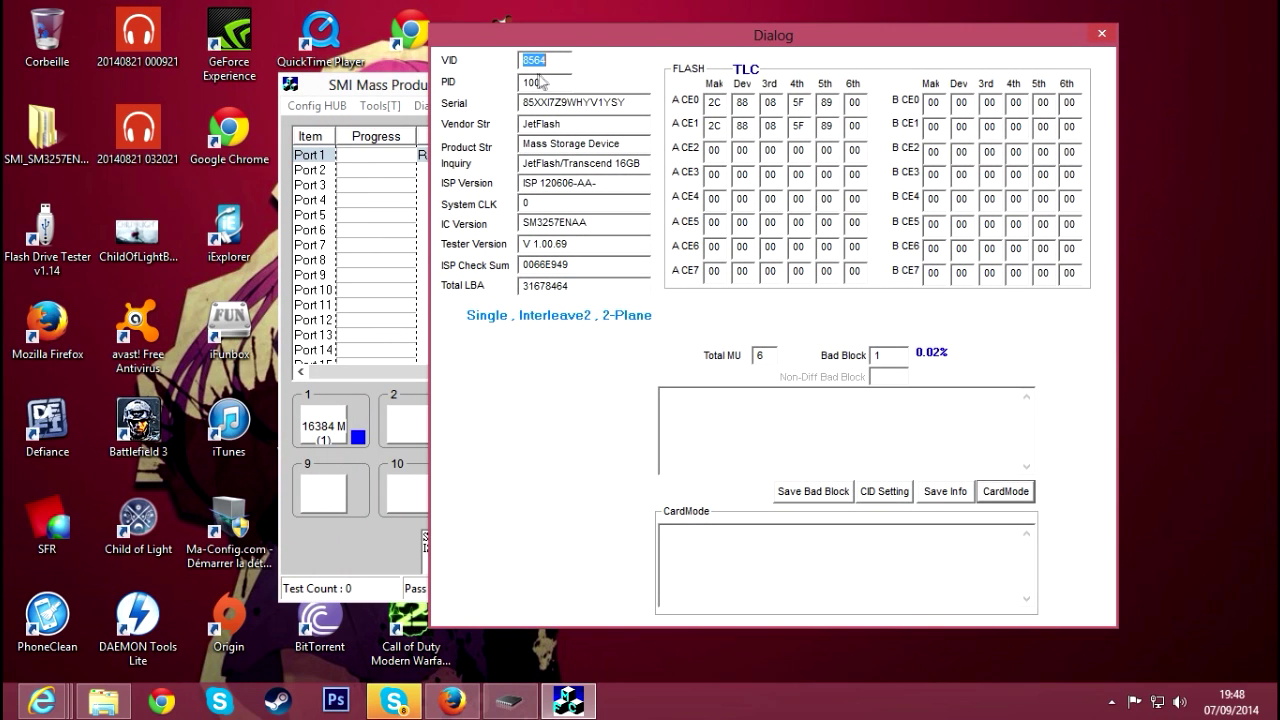
{"action": "left_click_drag", "start_coordinate": [541, 82], "coordinate": [508, 97]}
{"action": "double_click", "coordinate": [560, 102]}
{"action": "double_click", "coordinate": [540, 123]}
{"action": "left_click_drag", "start_coordinate": [602, 144], "coordinate": [522, 145]}
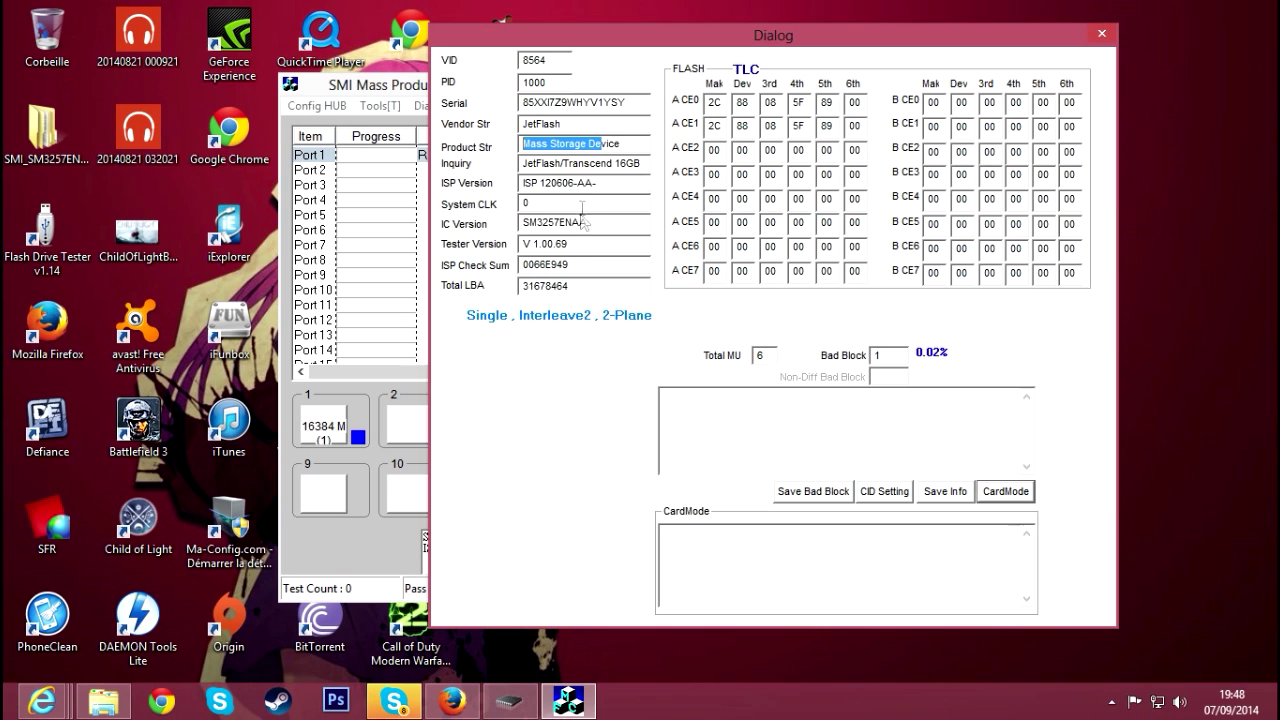
{"action": "double_click", "coordinate": [525, 203]}
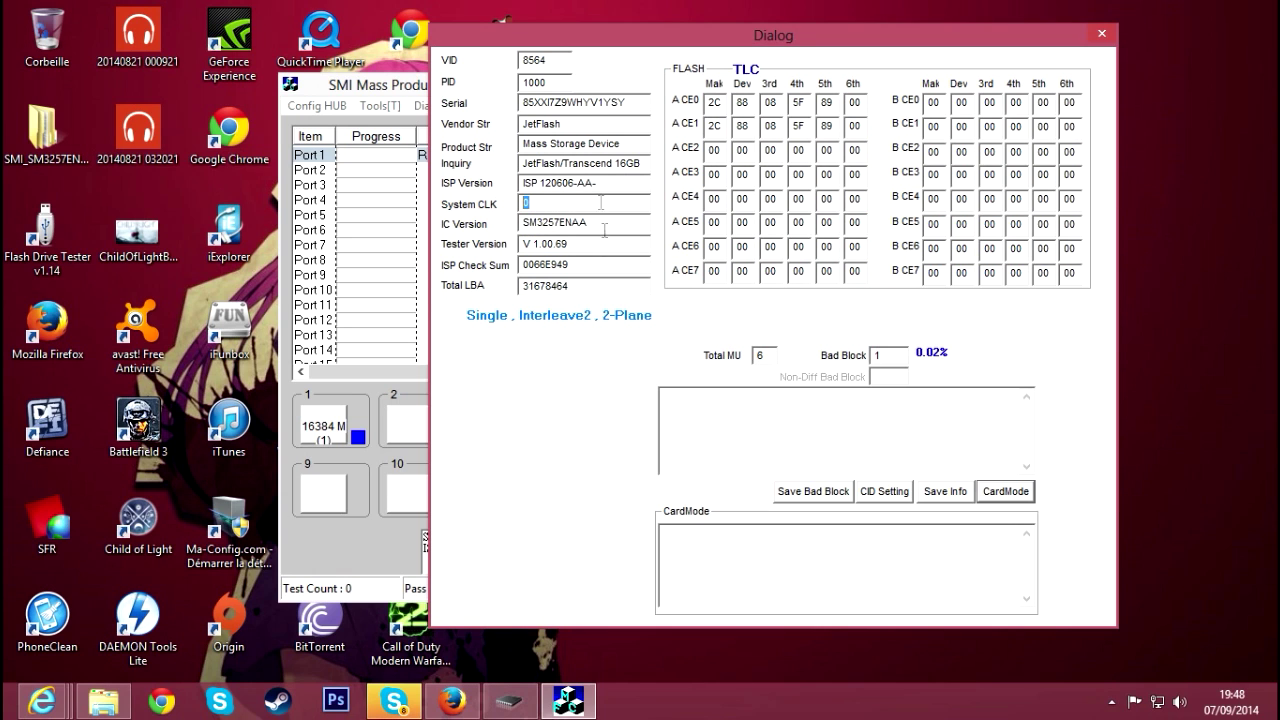
{"action": "left_click", "coordinate": [1101, 34]}
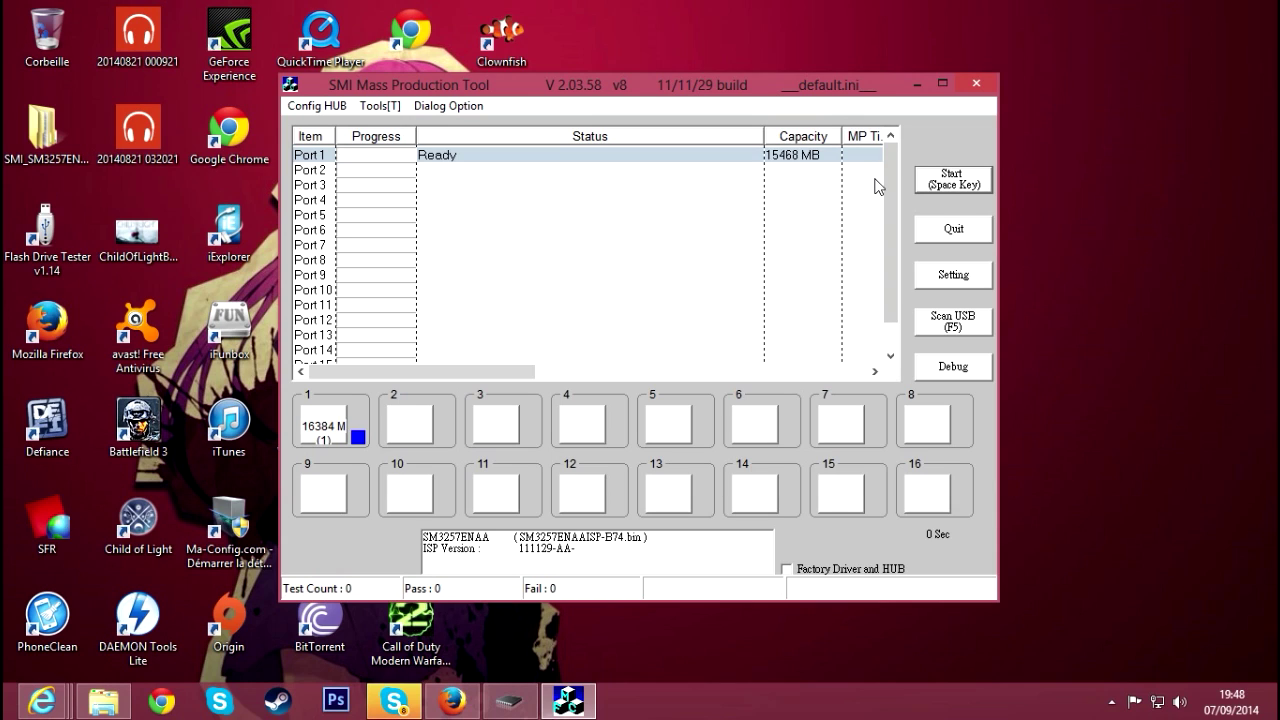
- Open the tool's settings without entering a password, load the DEFAULT ini file, review the main flow settings, and close them
{"action": "left_click", "coordinate": [928, 283]}
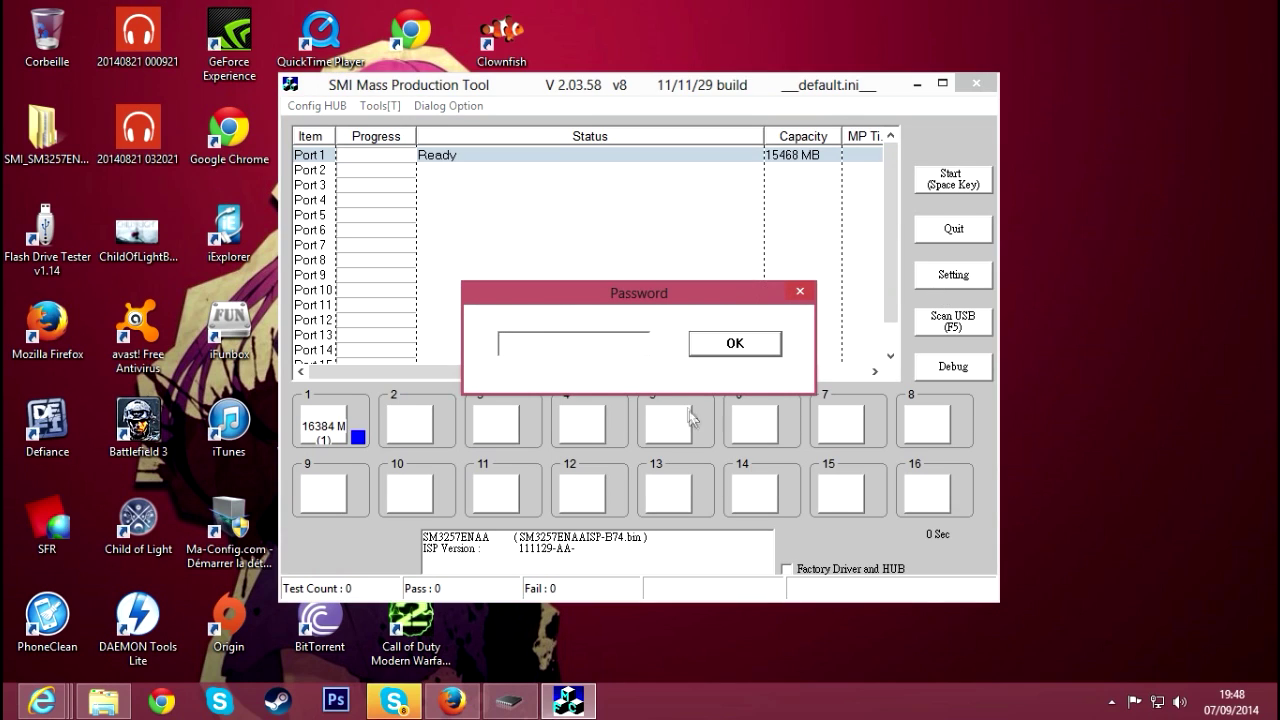
{"action": "left_click", "coordinate": [730, 352]}
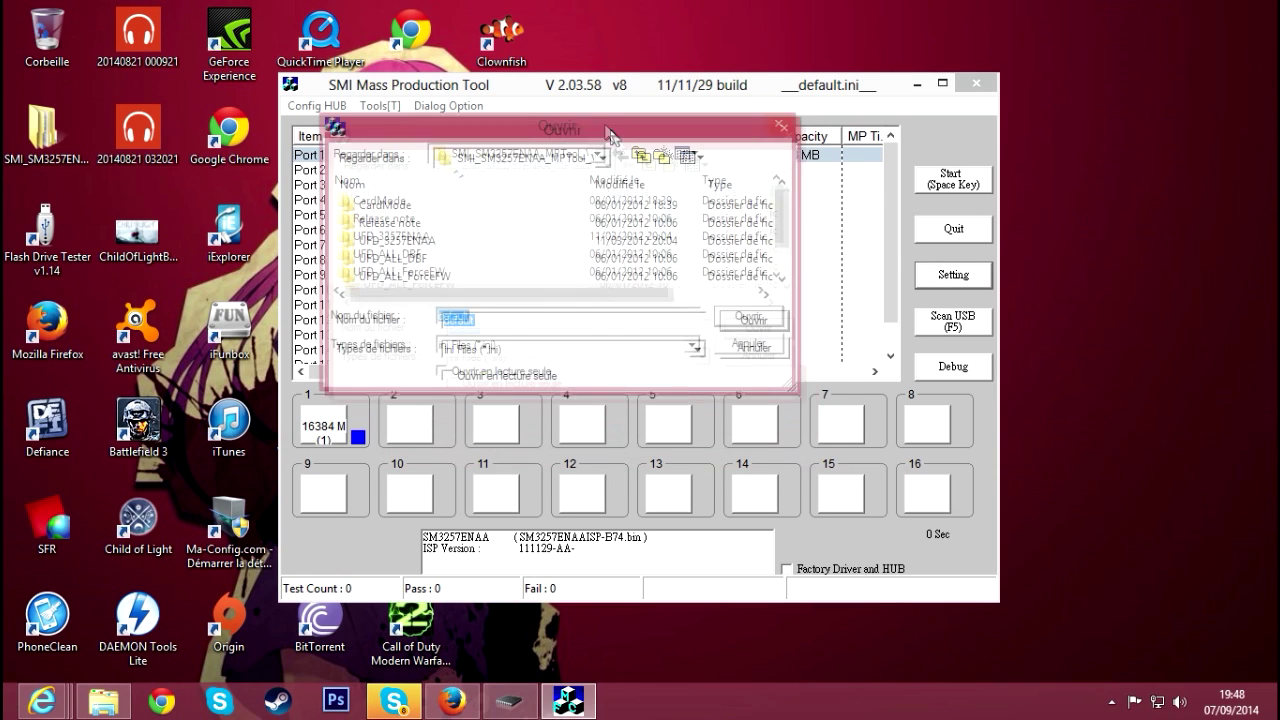
{"action": "scroll", "coordinate": [775, 218], "scroll_direction": "down", "scroll_amount": 2}
{"action": "left_click", "coordinate": [620, 268]}
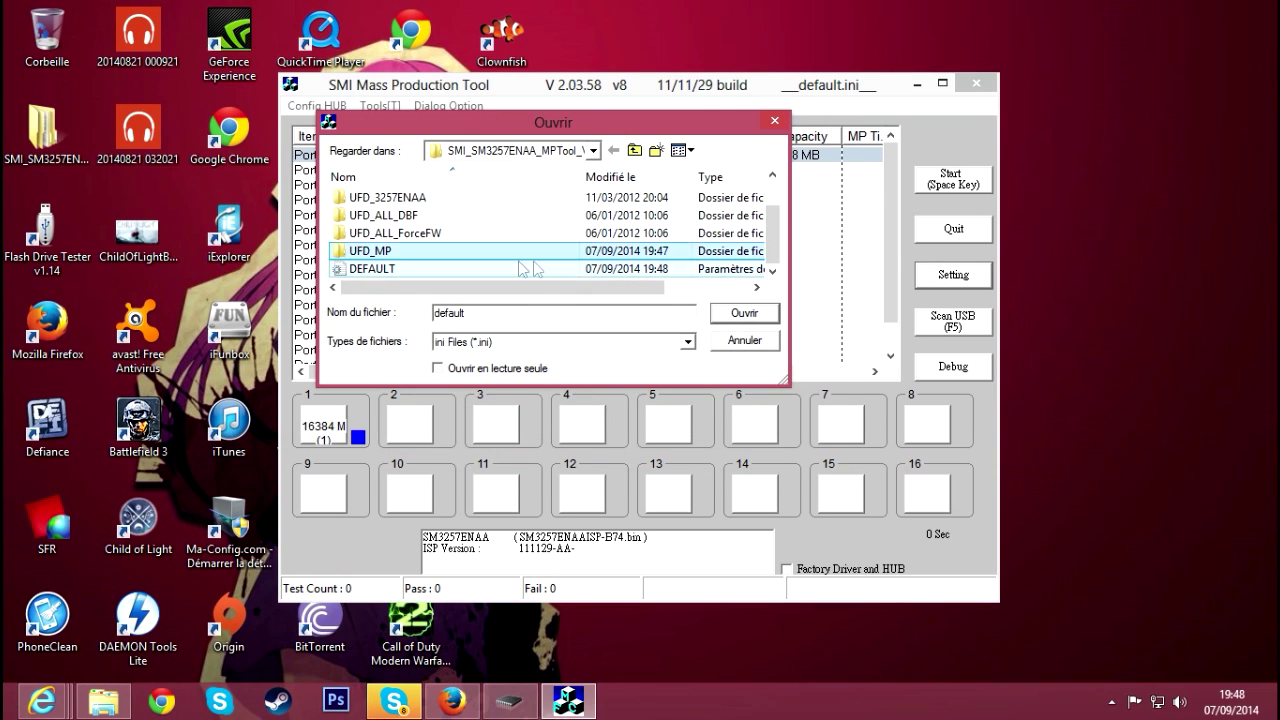
{"action": "double_click", "coordinate": [588, 270]}
{"action": "left_click_drag", "start_coordinate": [742, 62], "coordinate": [577, 91]}
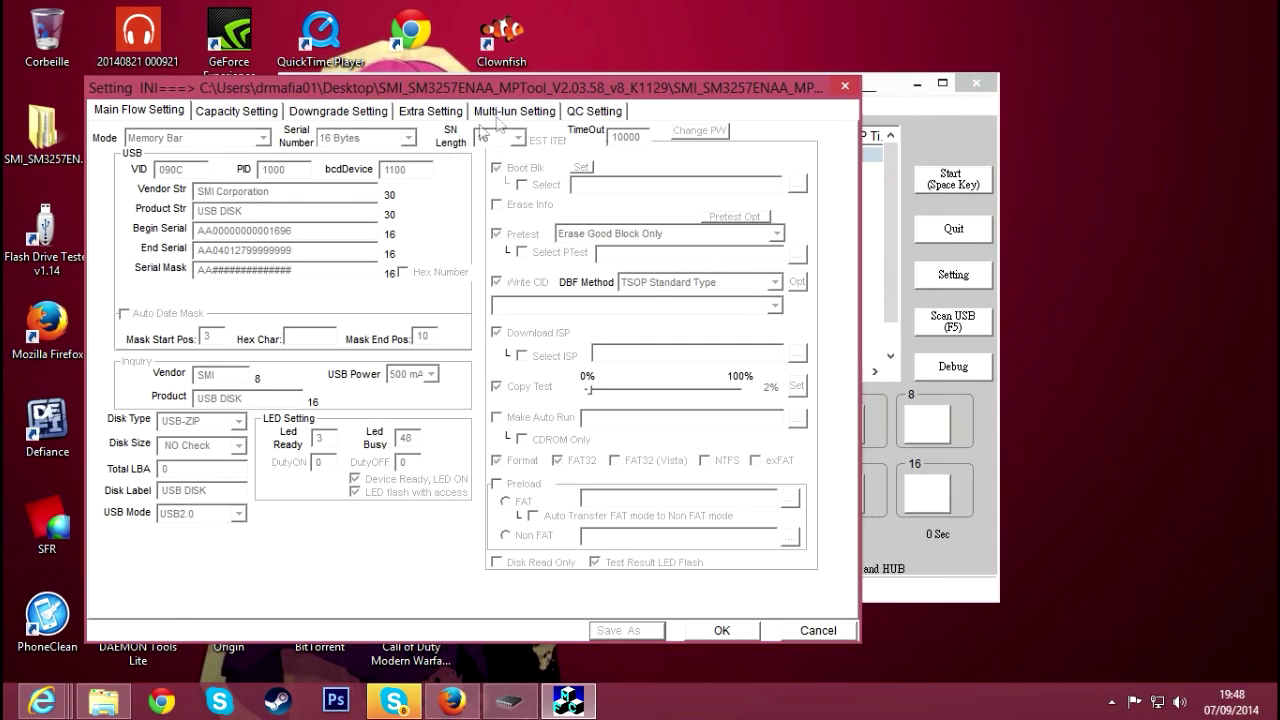
{"action": "left_click", "coordinate": [845, 91]}
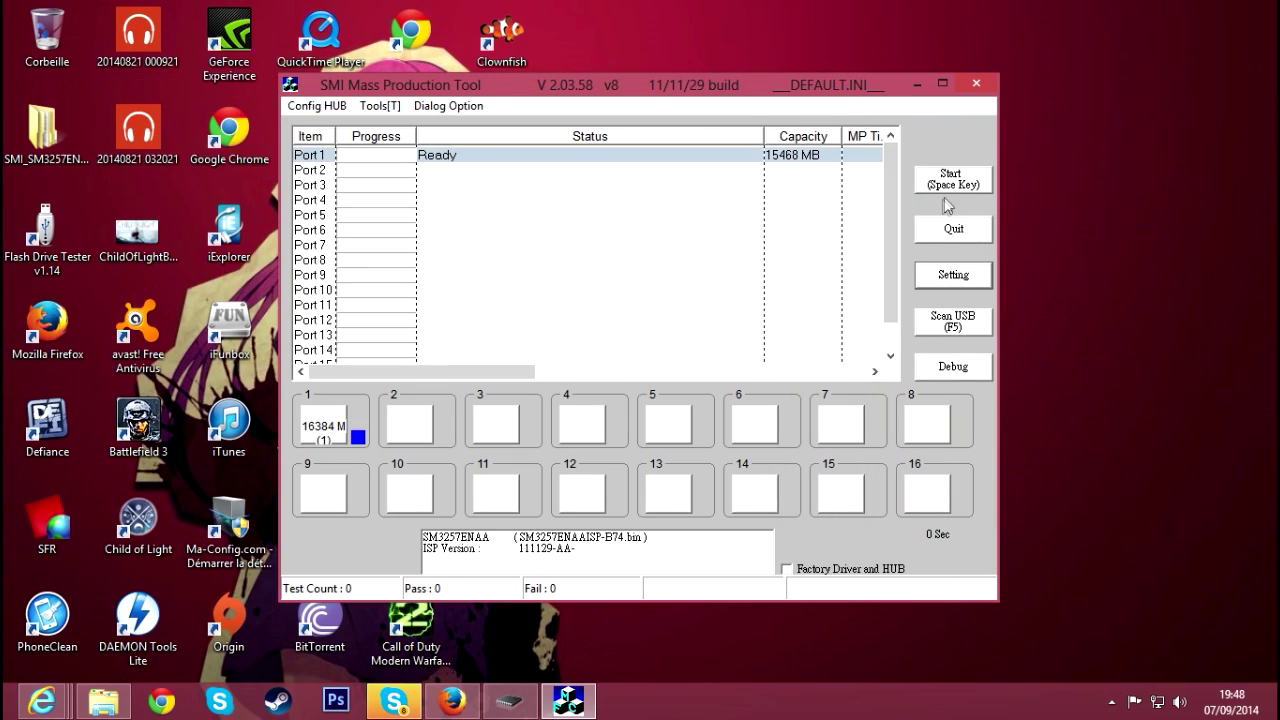
- Run the mass production process on the Port 1 drive and quit the tool once it finishes
{"action": "left_click", "coordinate": [460, 158]}
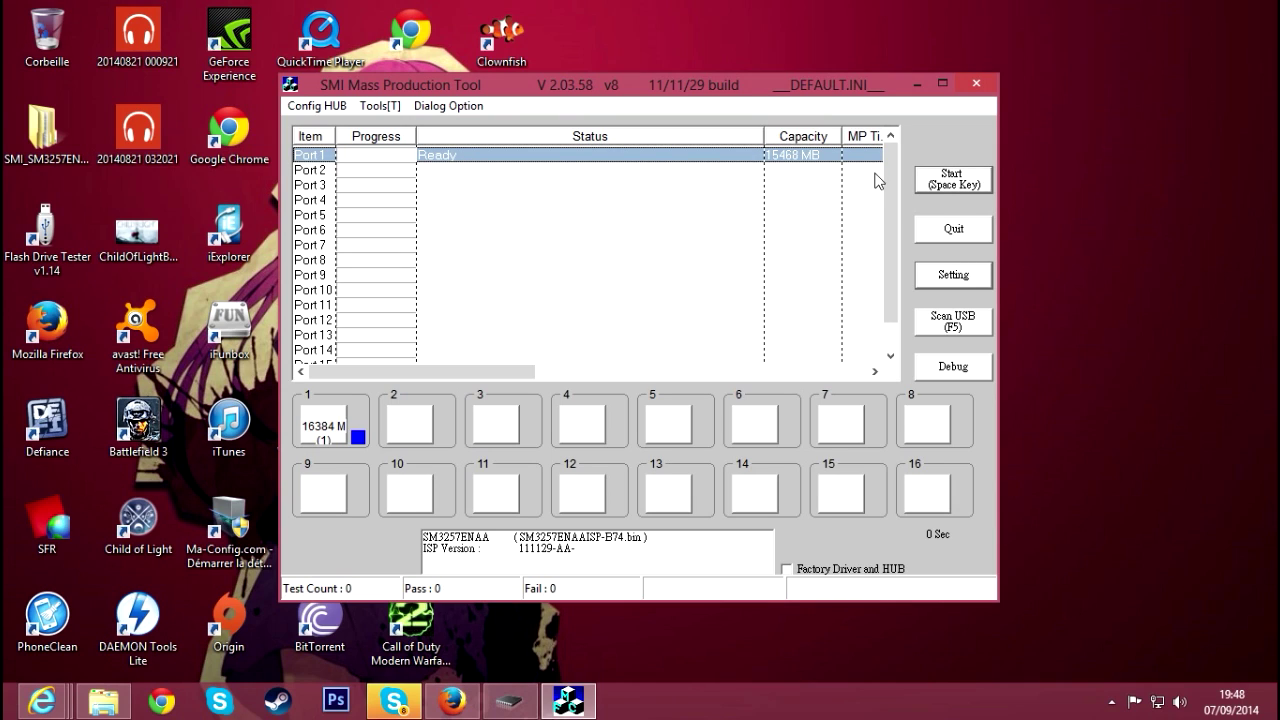
{"action": "left_click", "coordinate": [938, 184]}
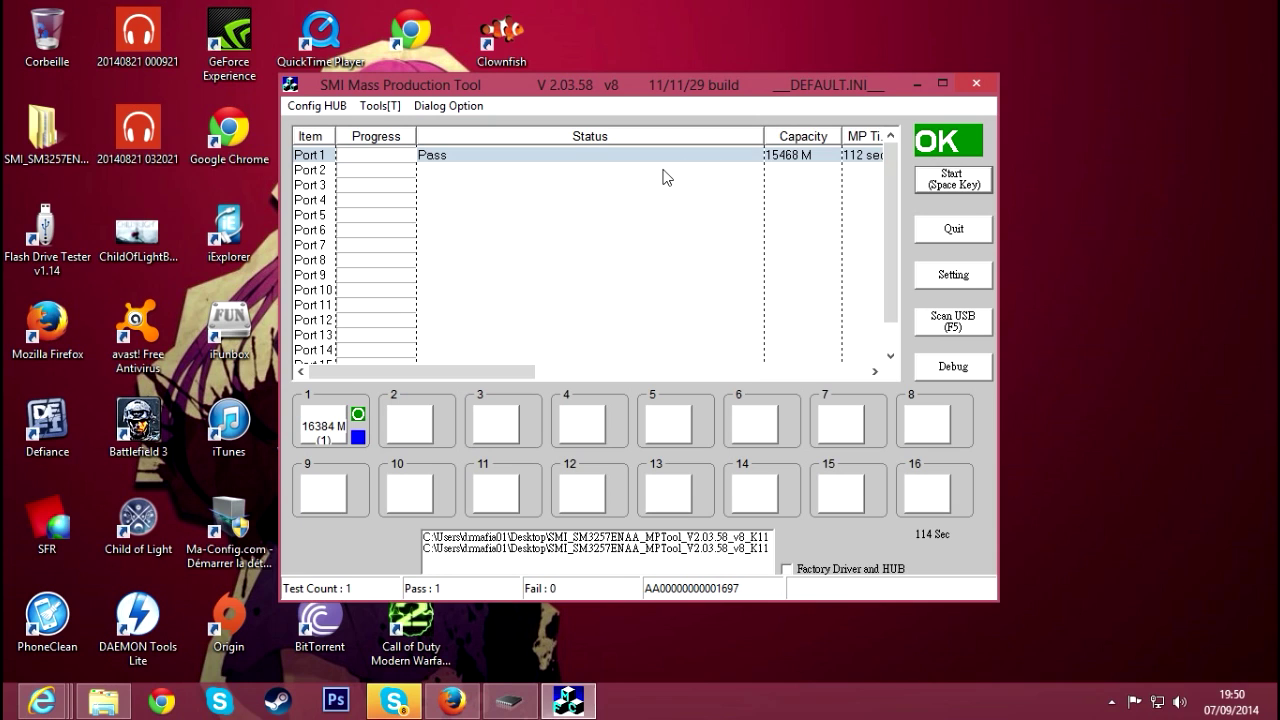
{"action": "mouse_move", "coordinate": [707, 97]}
{"action": "left_mouse_down"}
{"action": "mouse_move", "coordinate": [547, 148]}
{"action": "mouse_move", "coordinate": [713, 90]}
{"action": "mouse_move", "coordinate": [713, 112]}
{"action": "left_mouse_up"}
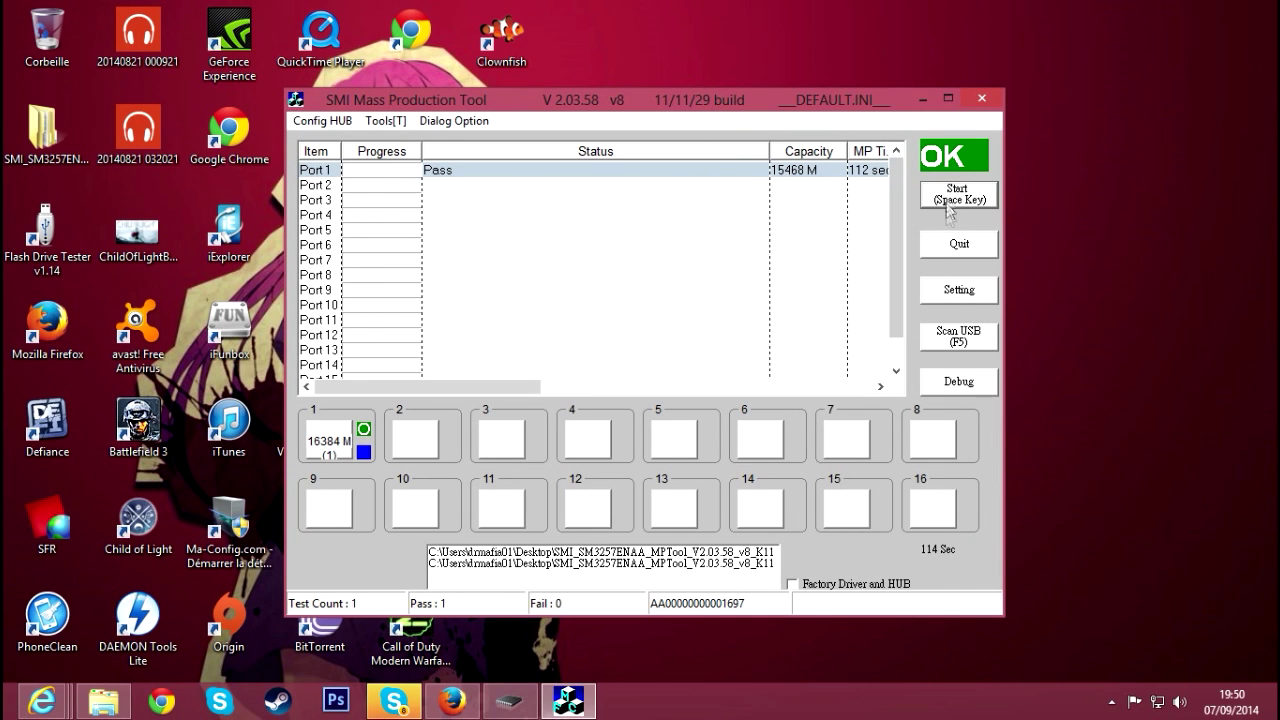
{"action": "left_click", "coordinate": [971, 251]}
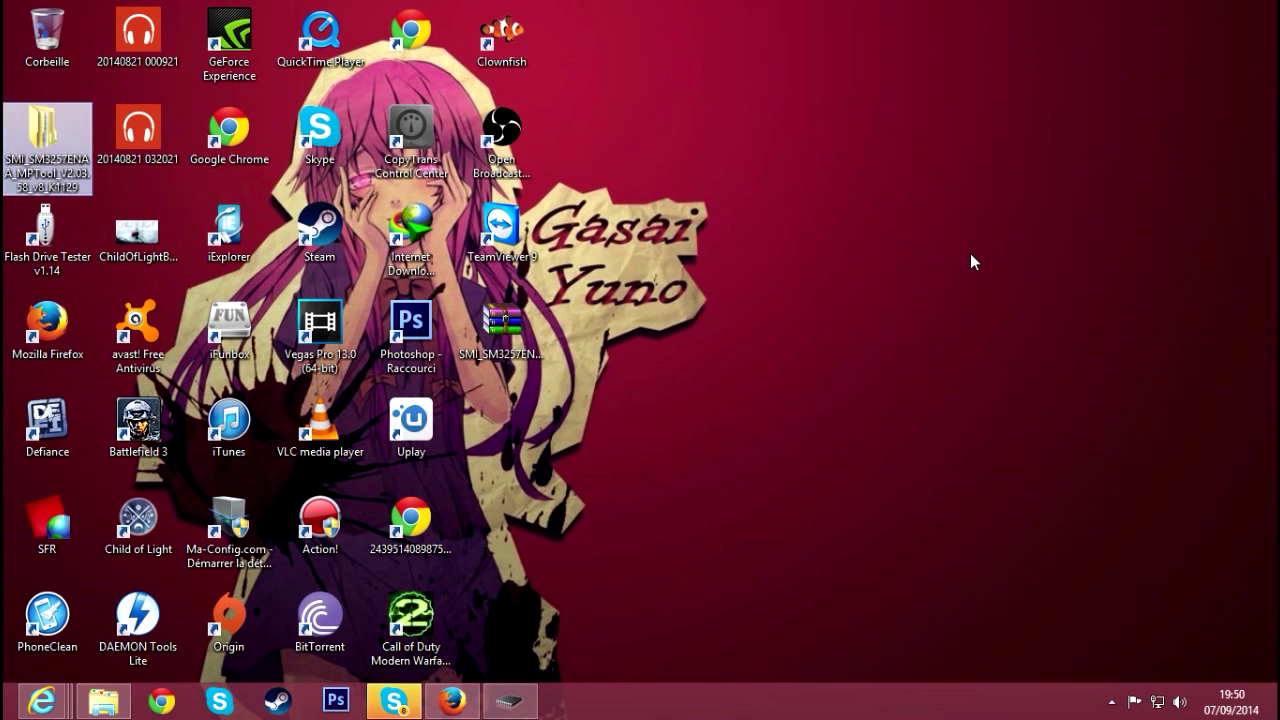
- Open the computer's drive overview in File Explorer, inspect the contents of USB DISK (F:), and return to the overview
{"action": "key", "text": "super+e"}
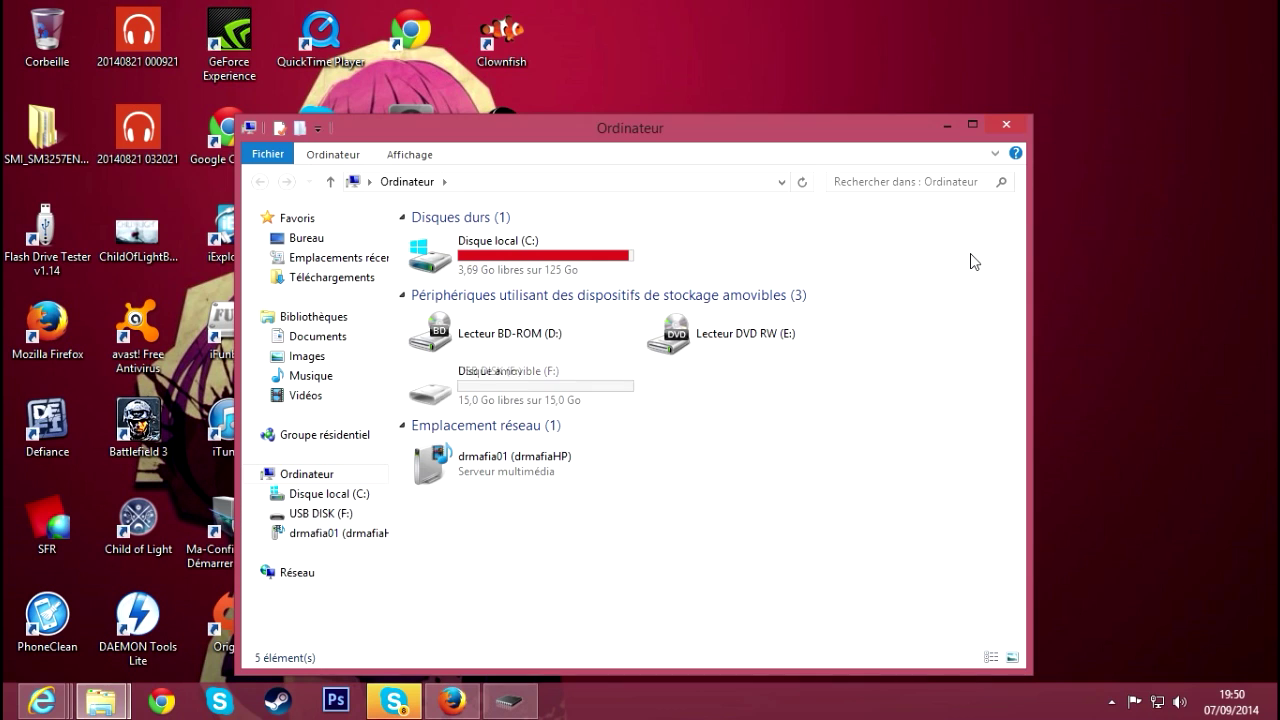
{"action": "left_click", "coordinate": [1029, 10]}
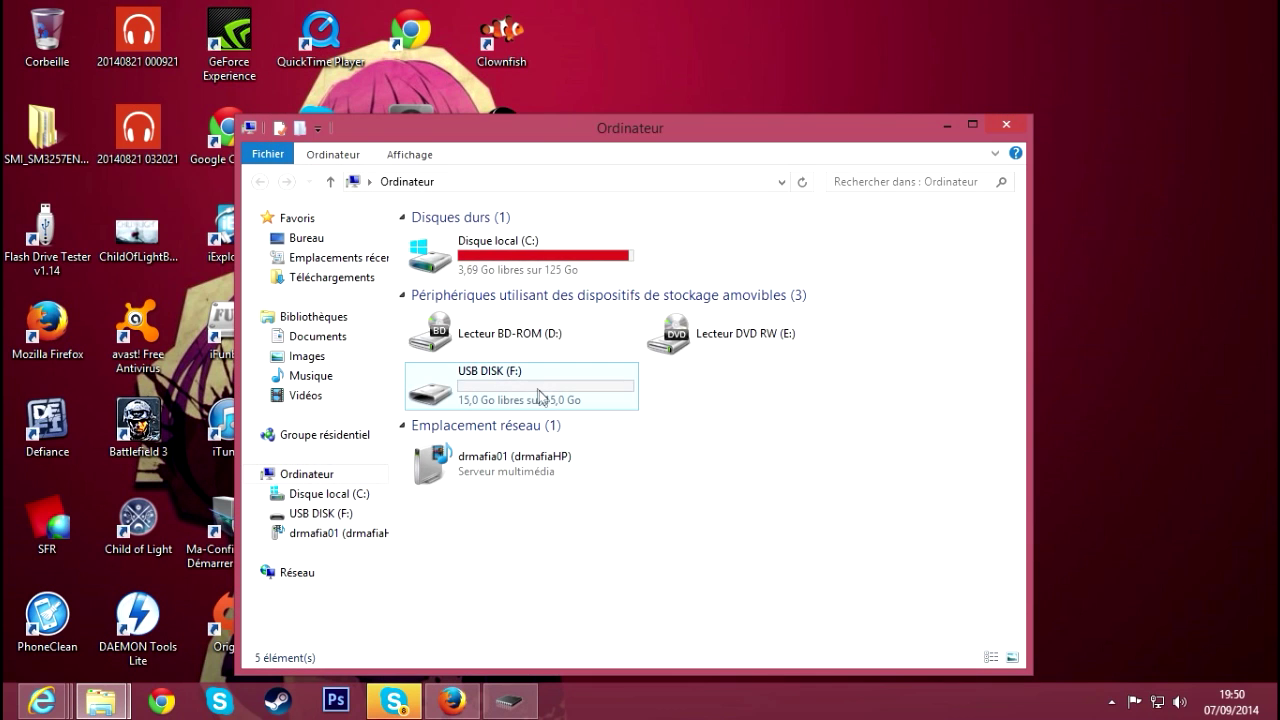
{"action": "double_click", "coordinate": [548, 396]}
{"action": "left_click", "coordinate": [263, 183]}
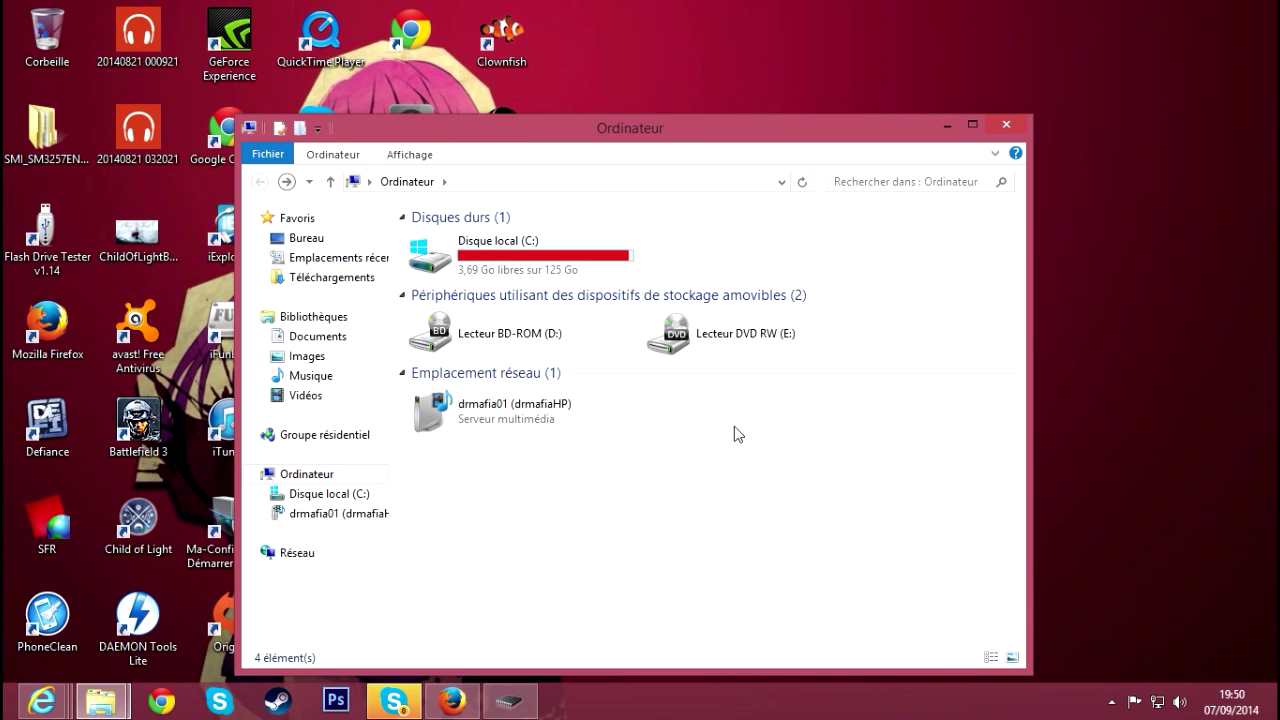
- With the flash drive reconnected, dismiss its automatically opened window, recheck the contents of USB DISK (F:), and minimize File Explorer
{"action": "left_click", "coordinate": [1111, 701]}
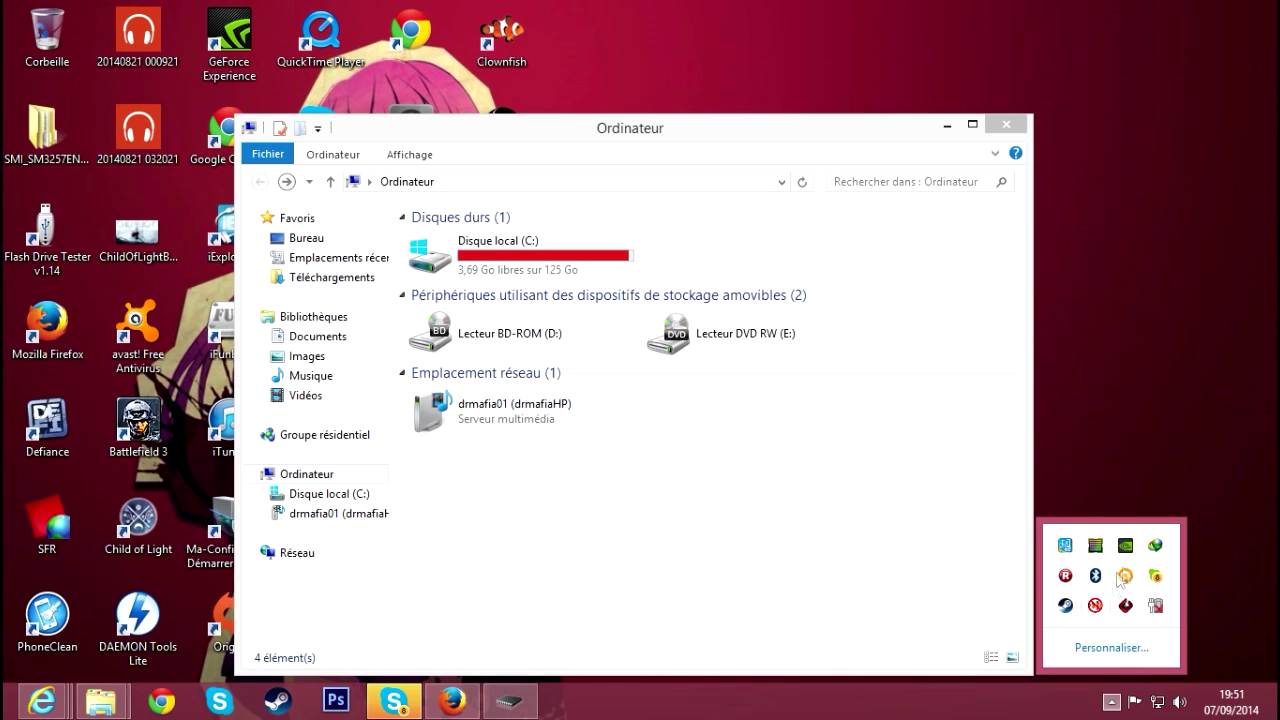
{"action": "left_click", "coordinate": [848, 502]}
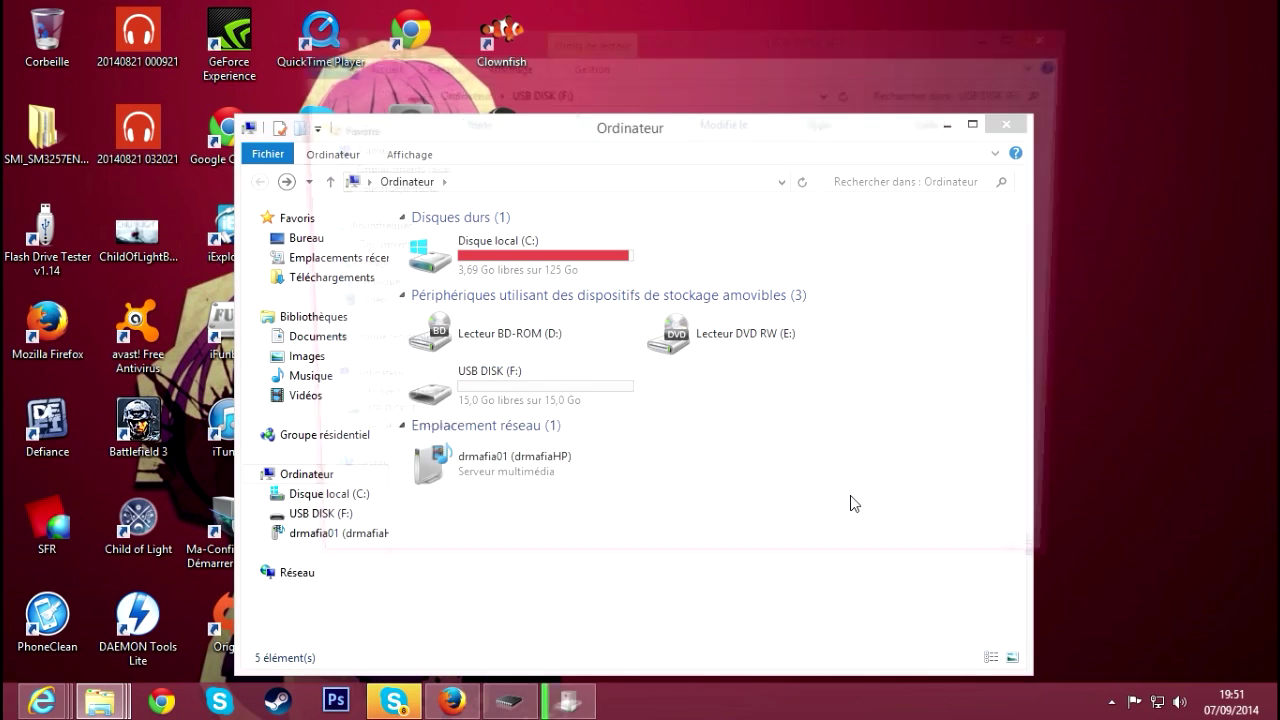
{"action": "left_click", "coordinate": [1057, 40]}
{"action": "double_click", "coordinate": [563, 386]}
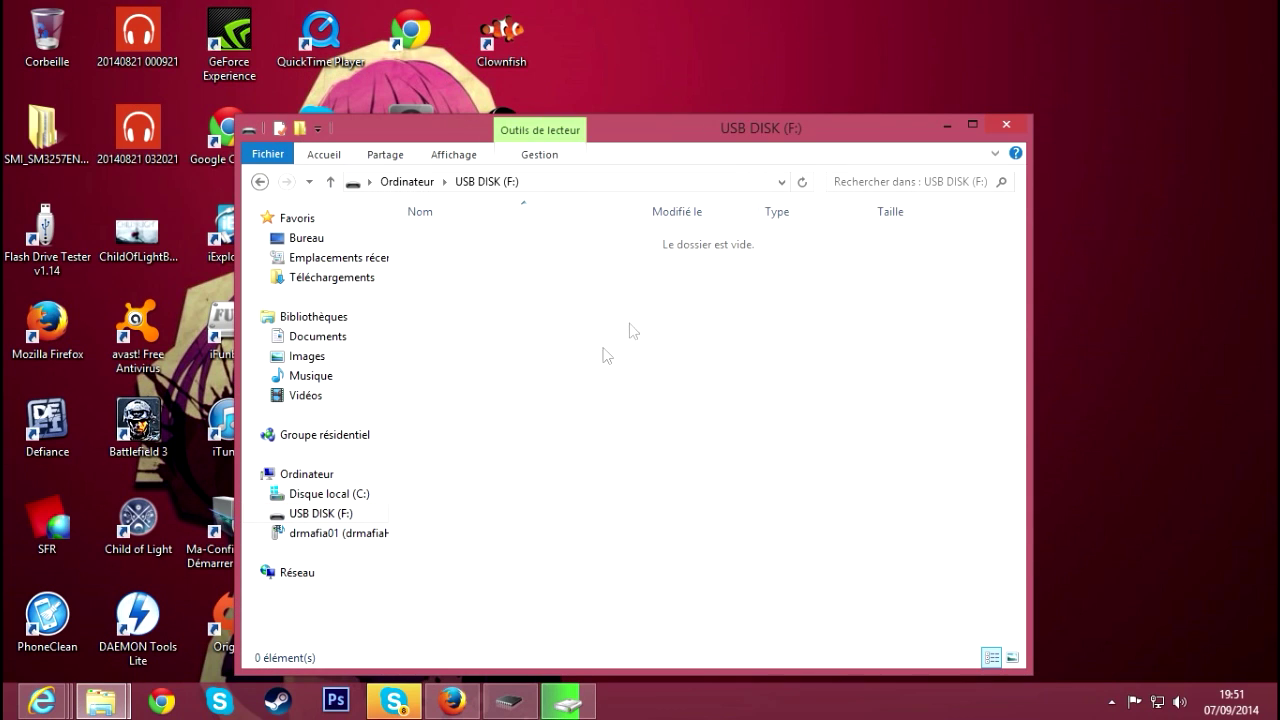
{"action": "left_click", "coordinate": [946, 126]}
- Switch to ChipEasy, examine the detailed information of the flash drive on F:, and close the program
{"action": "left_click", "coordinate": [47, 232]}
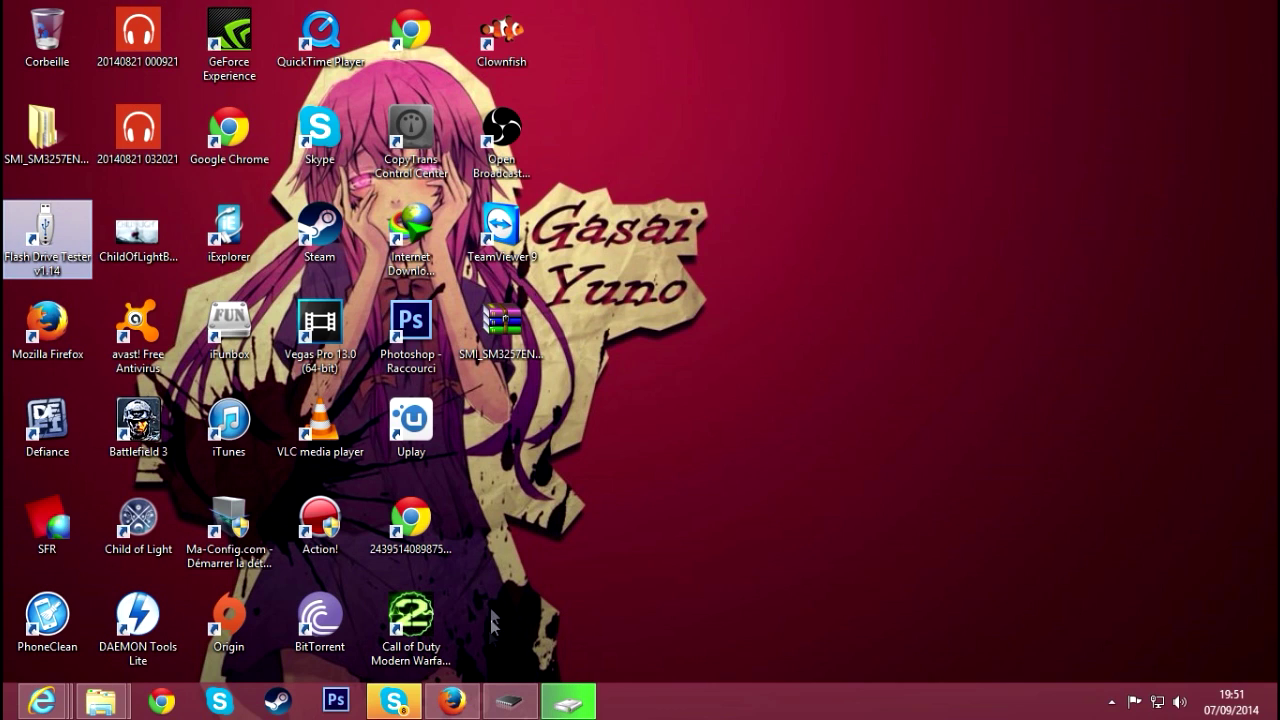
{"action": "left_click", "coordinate": [510, 703]}
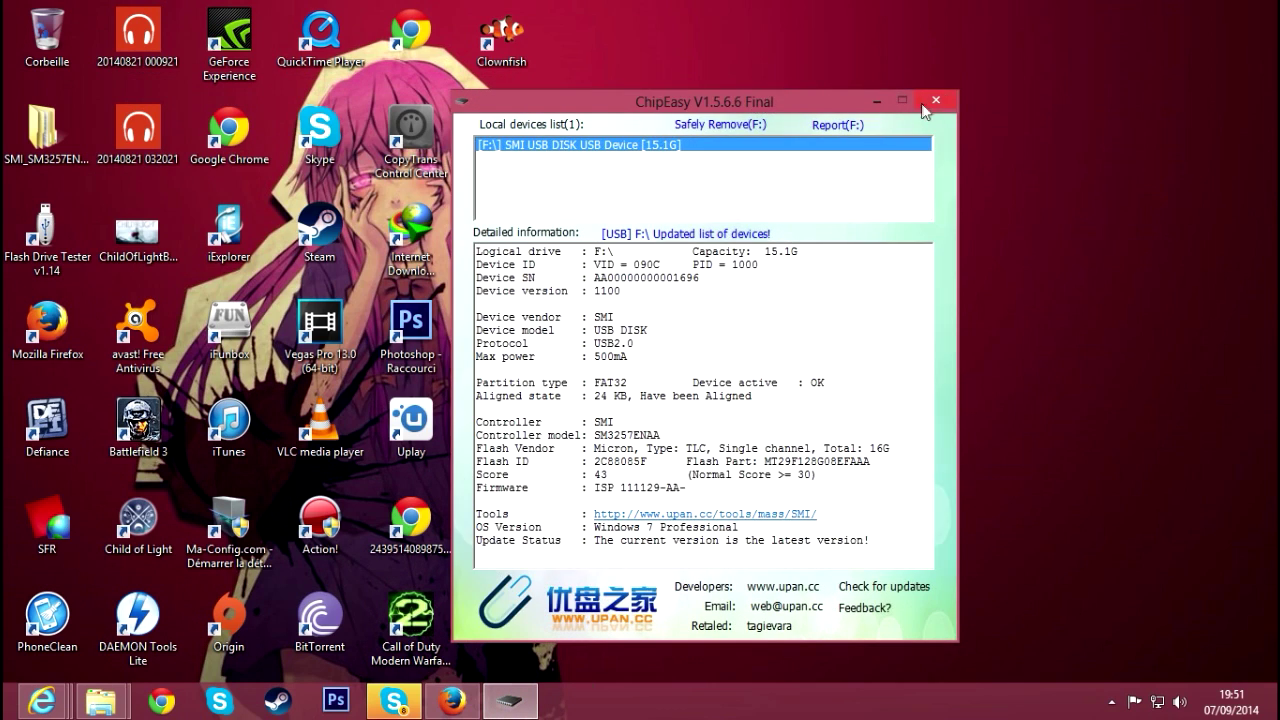
{"action": "left_click", "coordinate": [924, 104]}
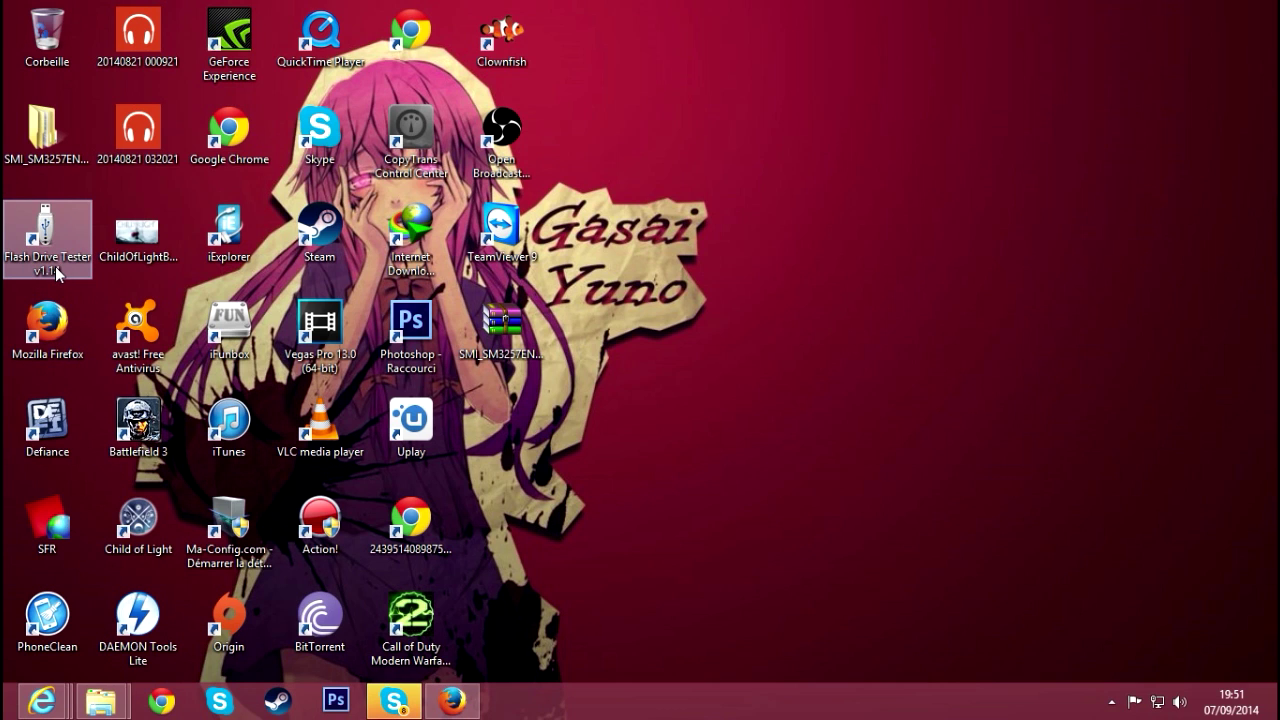
{"action": "left_click", "coordinate": [778, 427]}
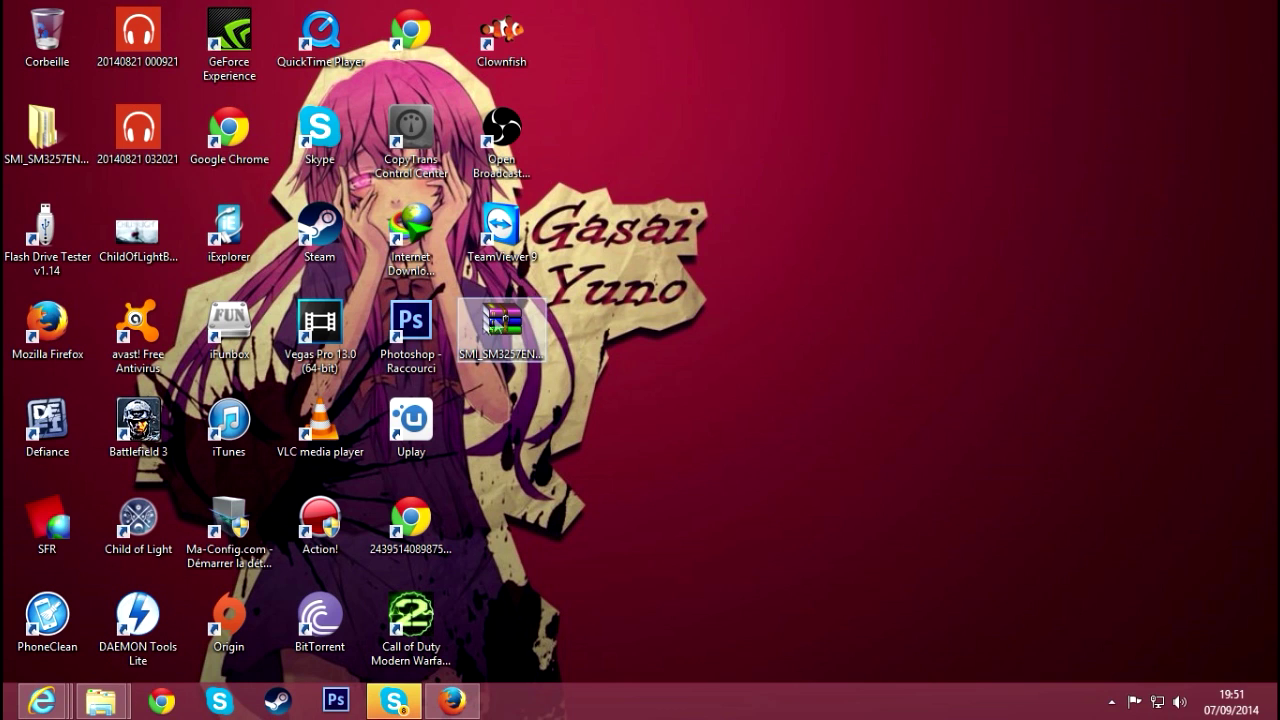
- Start copying the Child of Light-RELOADED folder from Téléchargements to USB DISK (F:) as a write test, and close the folder window
{"action": "mouse_move", "coordinate": [100, 700]}
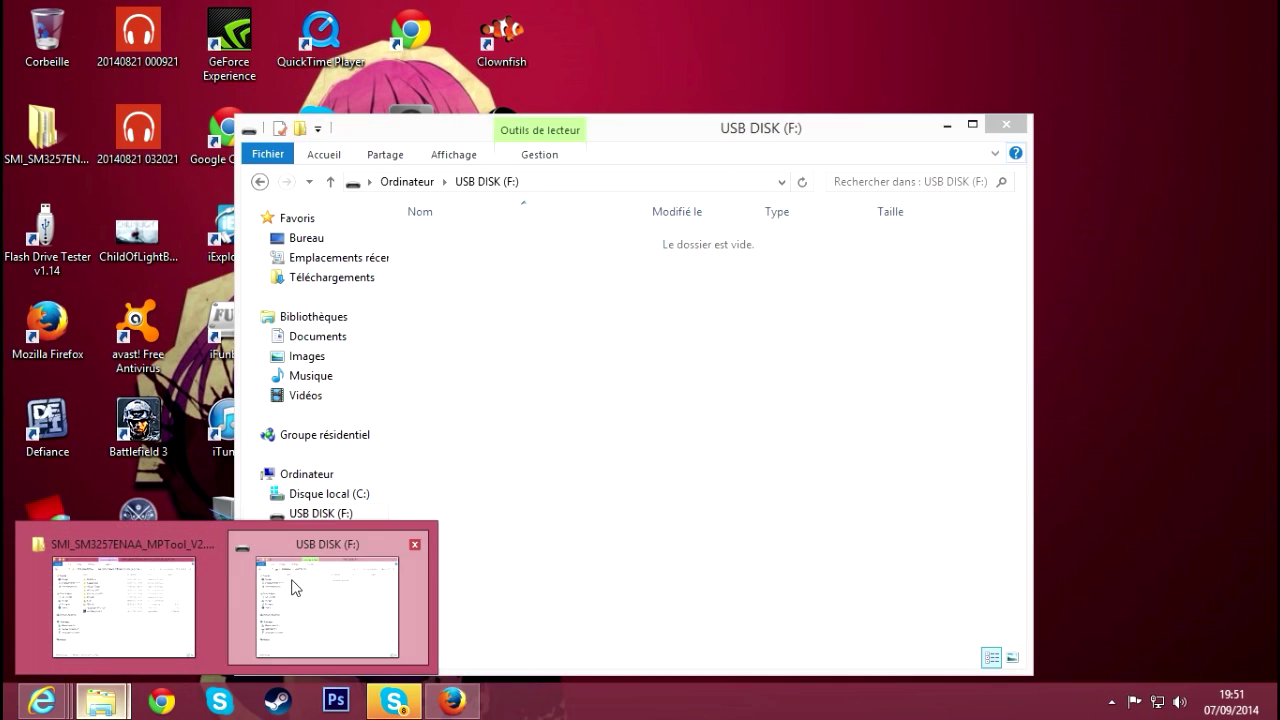
{"action": "left_click", "coordinate": [289, 586]}
{"action": "left_click", "coordinate": [333, 283]}
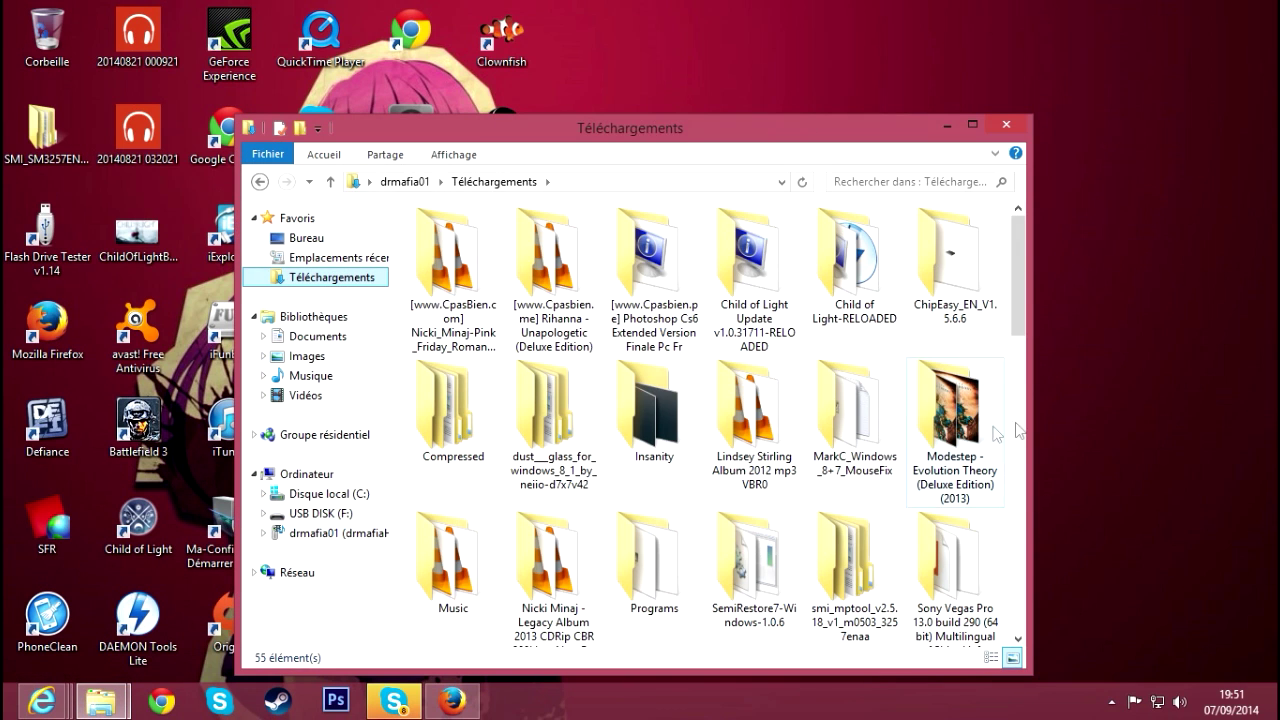
{"action": "right_click", "coordinate": [866, 268]}
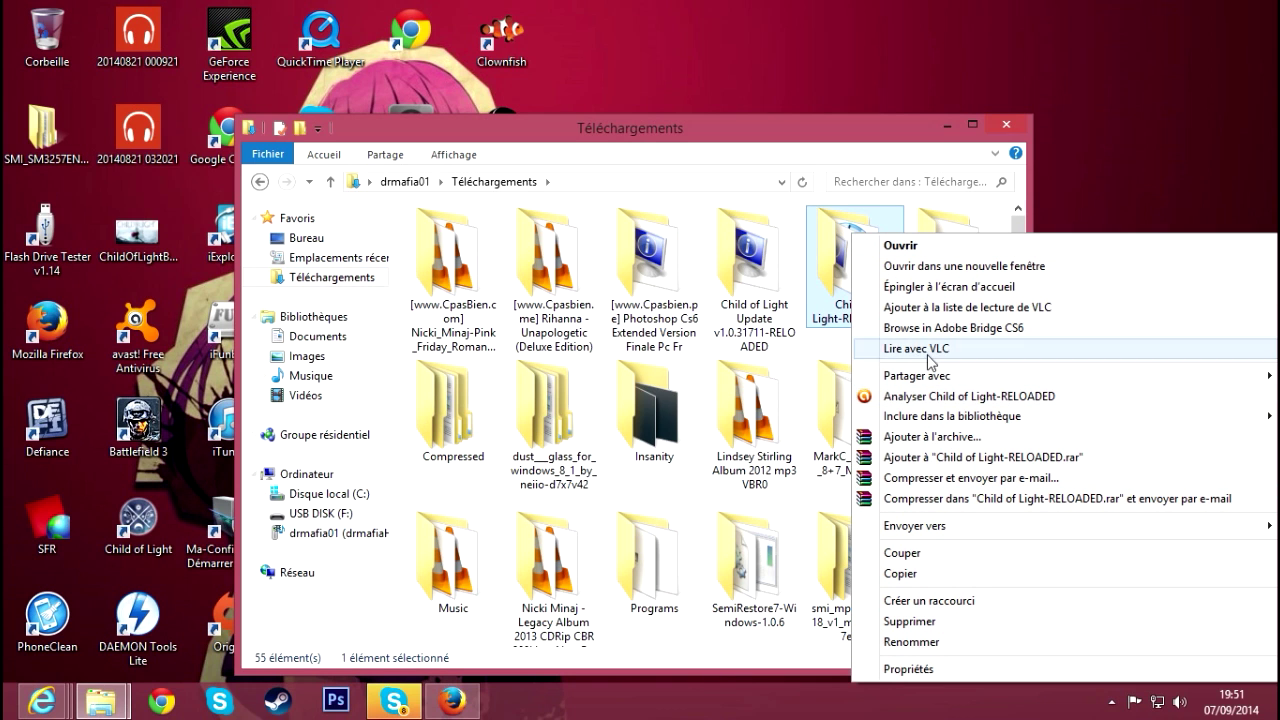
{"action": "mouse_move", "coordinate": [893, 538]}
{"action": "left_click", "coordinate": [780, 525]}
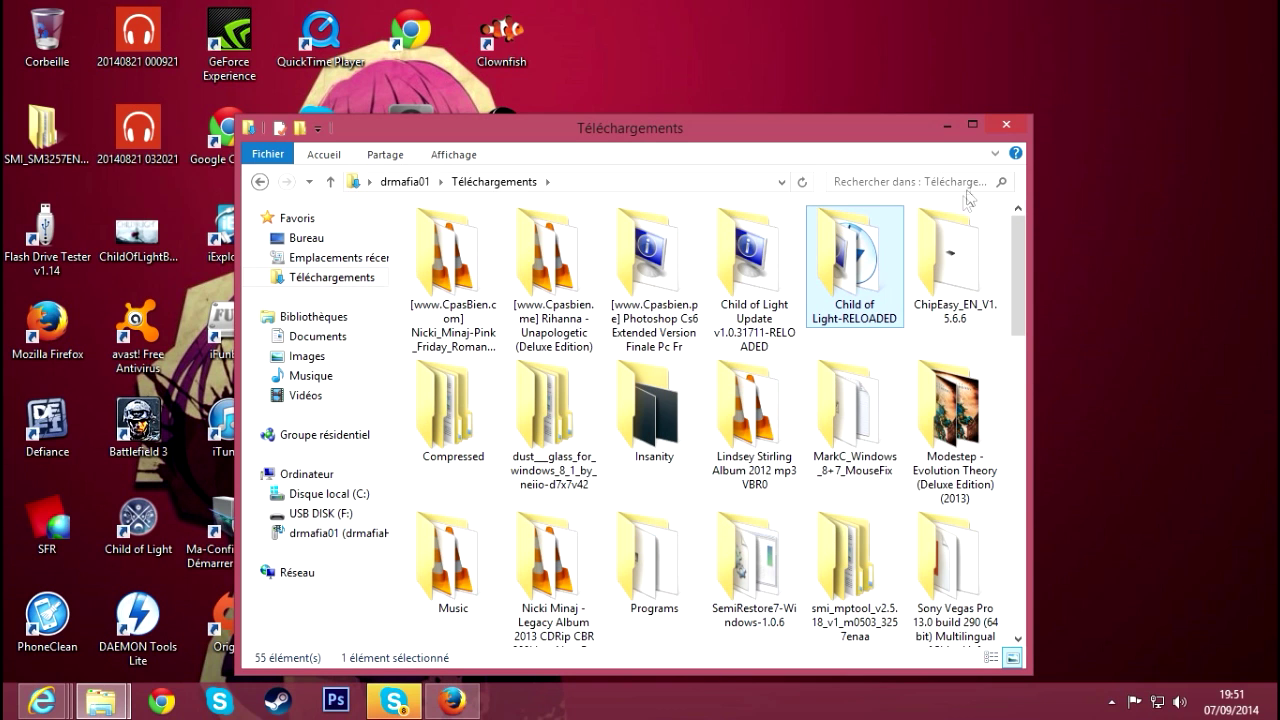
{"action": "left_click", "coordinate": [1005, 125]}
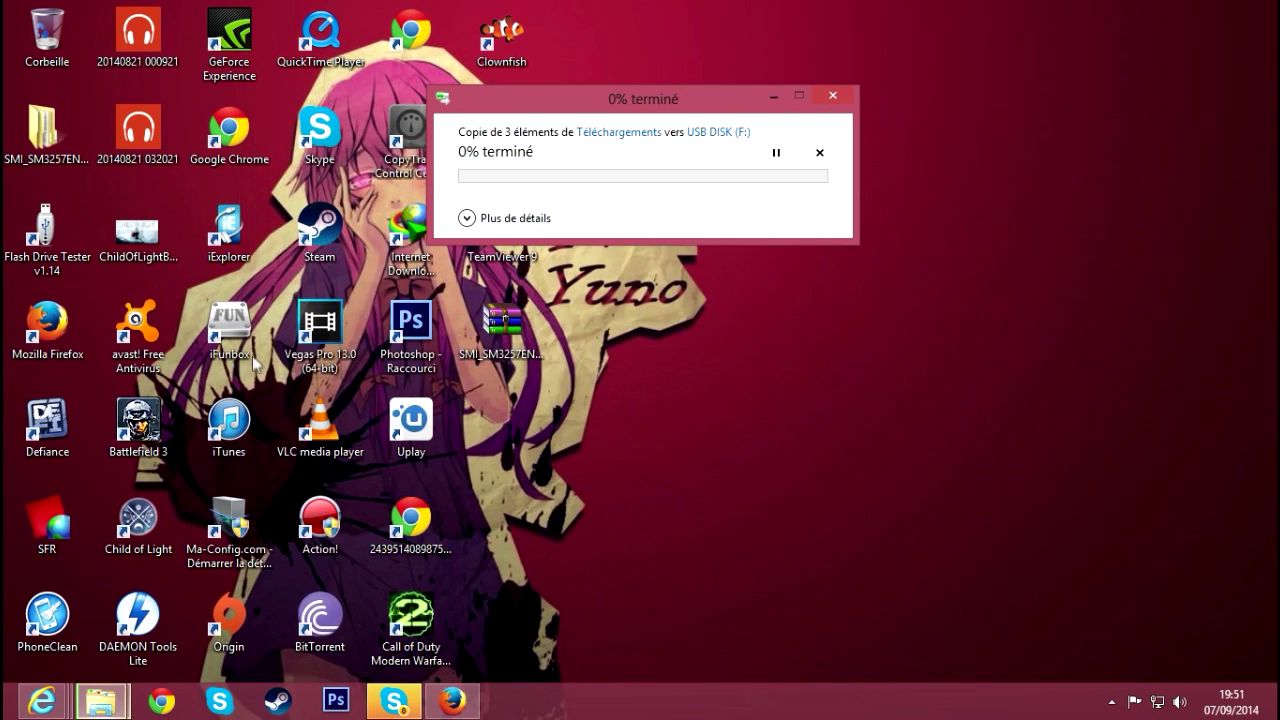
- Expand the transfer details to check the write speed, and cancel the copy to USB DISK (F:)
{"action": "left_click", "coordinate": [466, 218]}
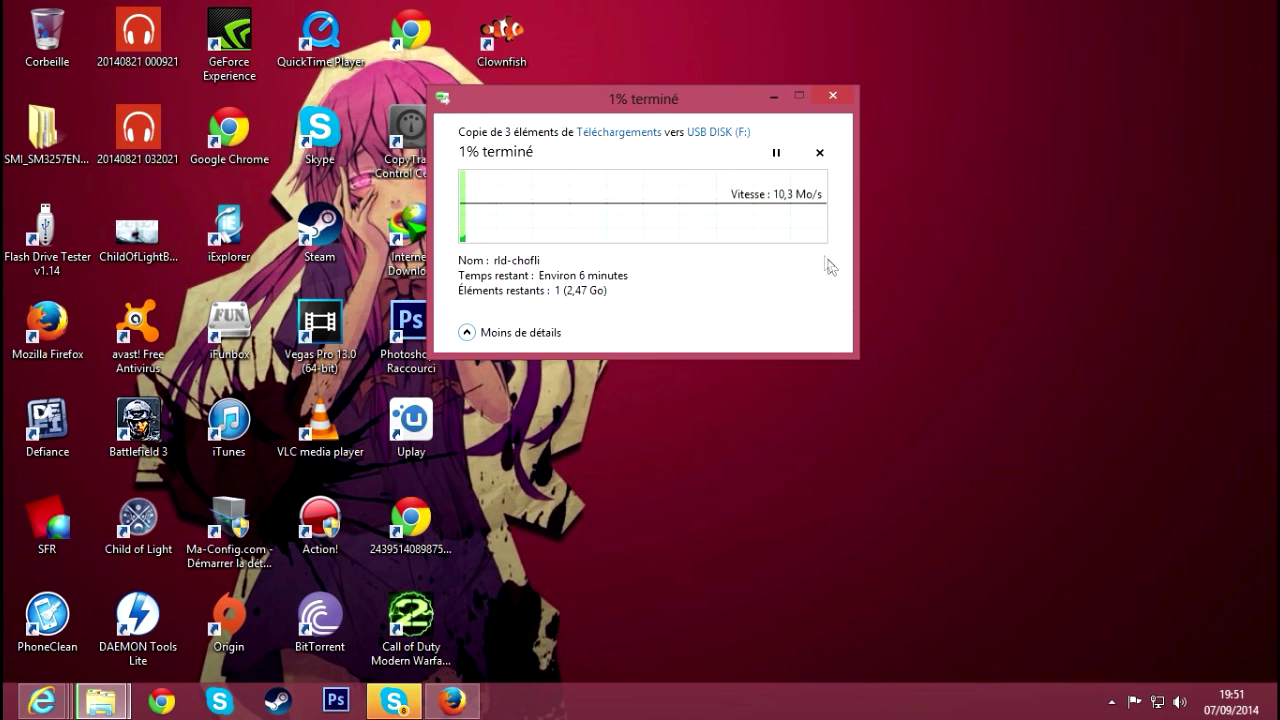
{"action": "left_click", "coordinate": [820, 154]}
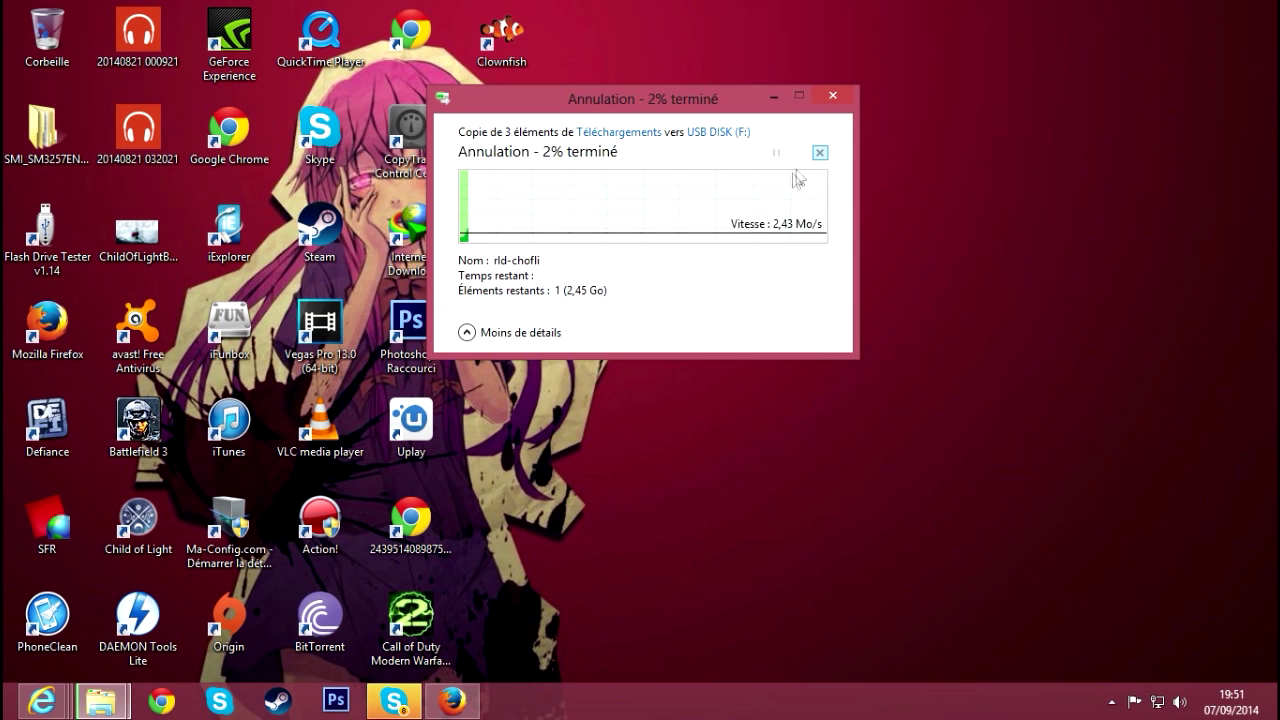
{"action": "left_click", "coordinate": [836, 100]}
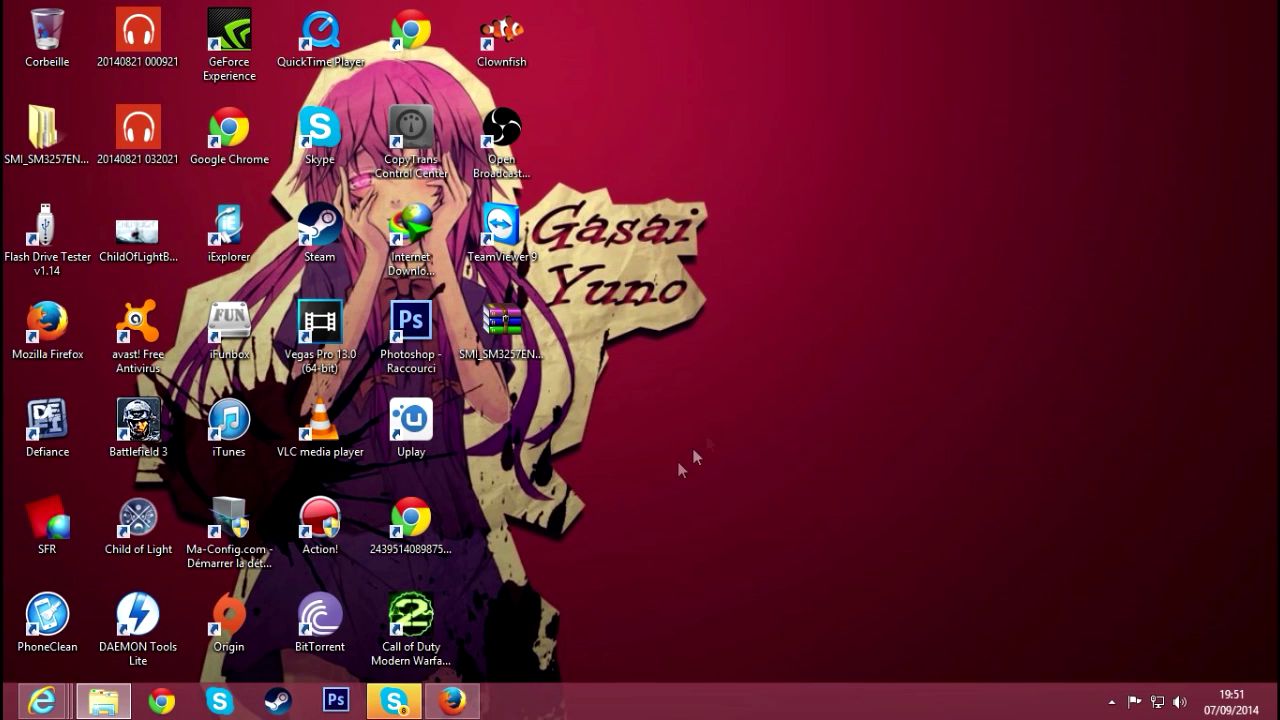
{"action": "right_click", "coordinate": [783, 341]}
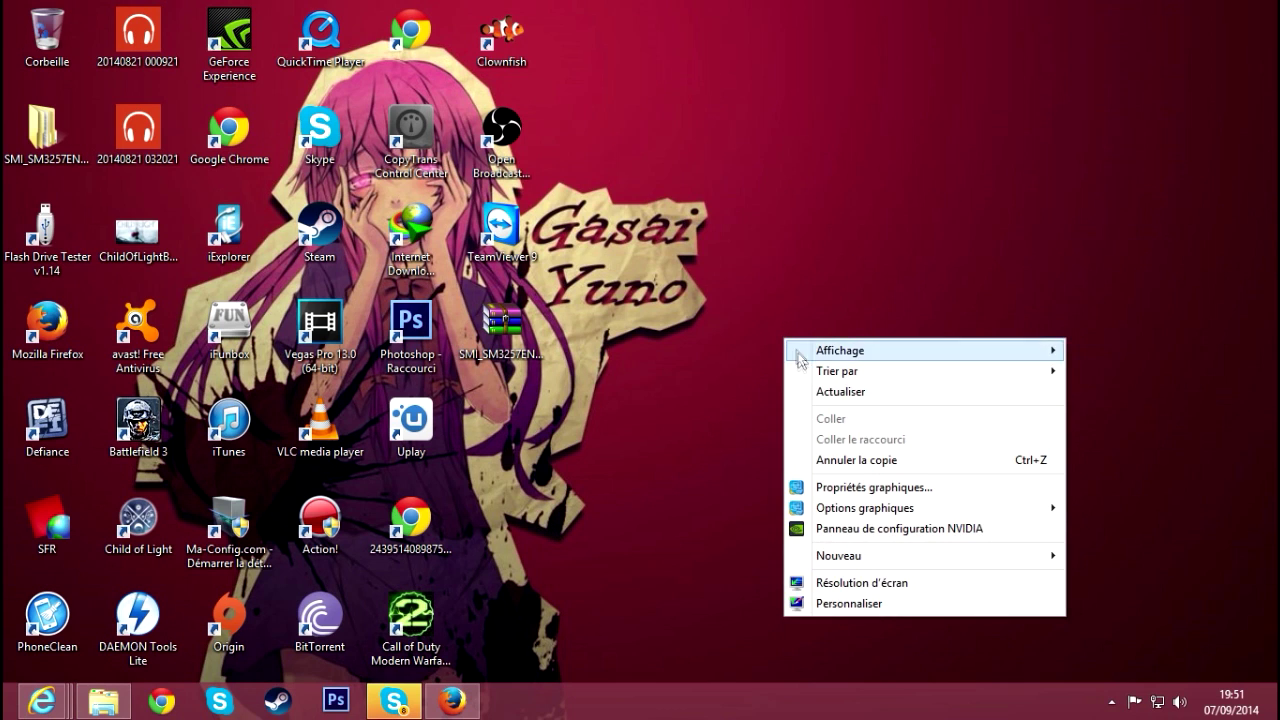
{"action": "left_click", "coordinate": [806, 388]}
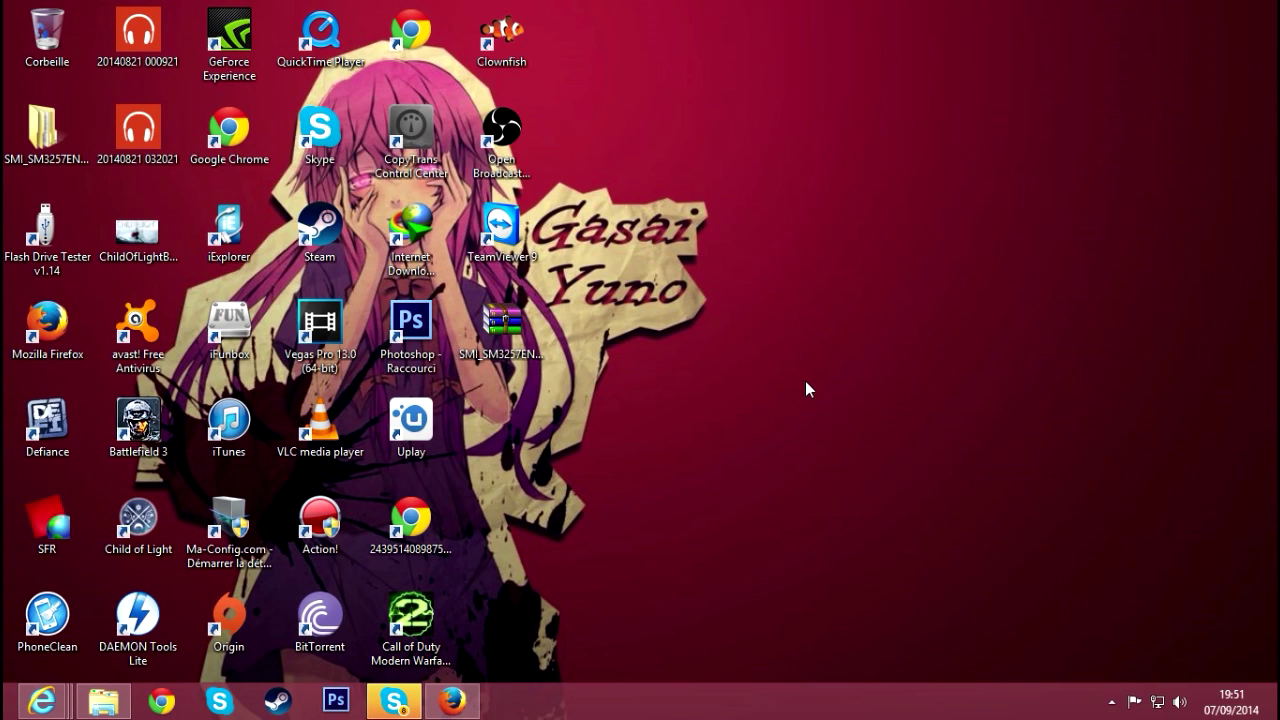